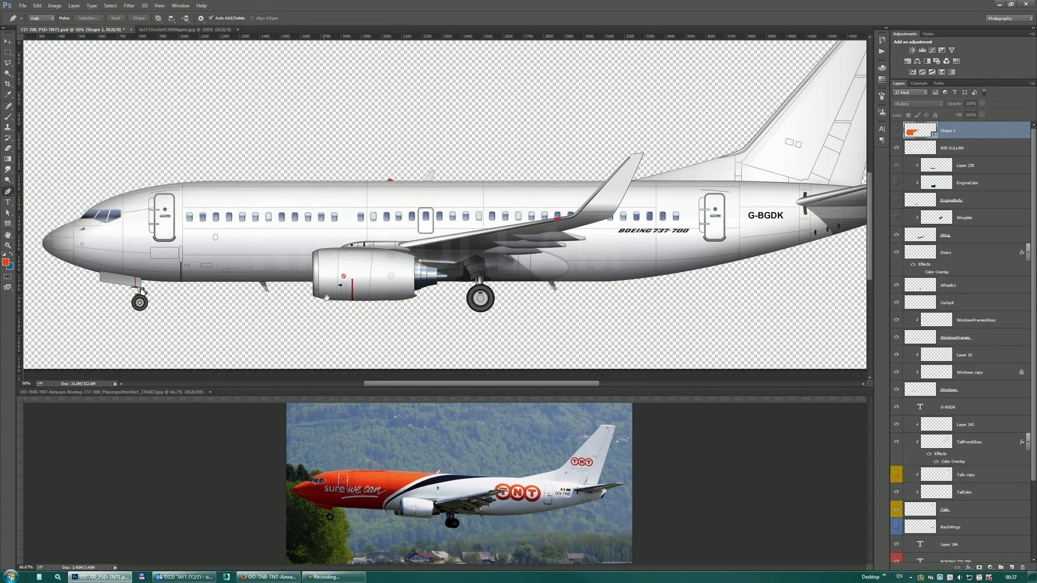
Add a new empty layer directly above the BaseBody layer
{"action": "left_click_drag", "start_coordinate": [265, 300], "coordinate": [341, 297]}
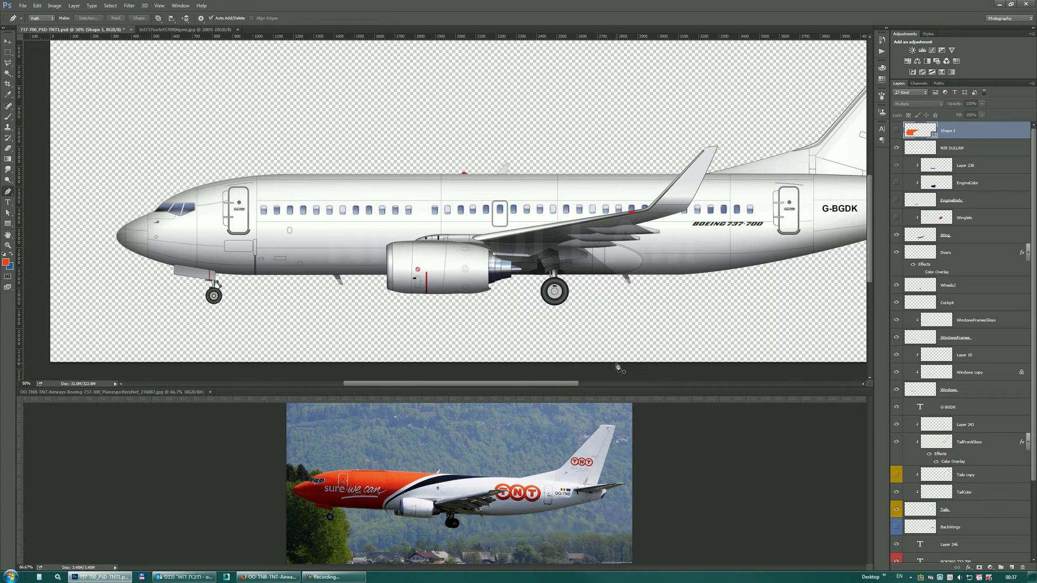
{"action": "scroll", "coordinate": [1029, 456], "scroll_direction": "down", "scroll_amount": 3}
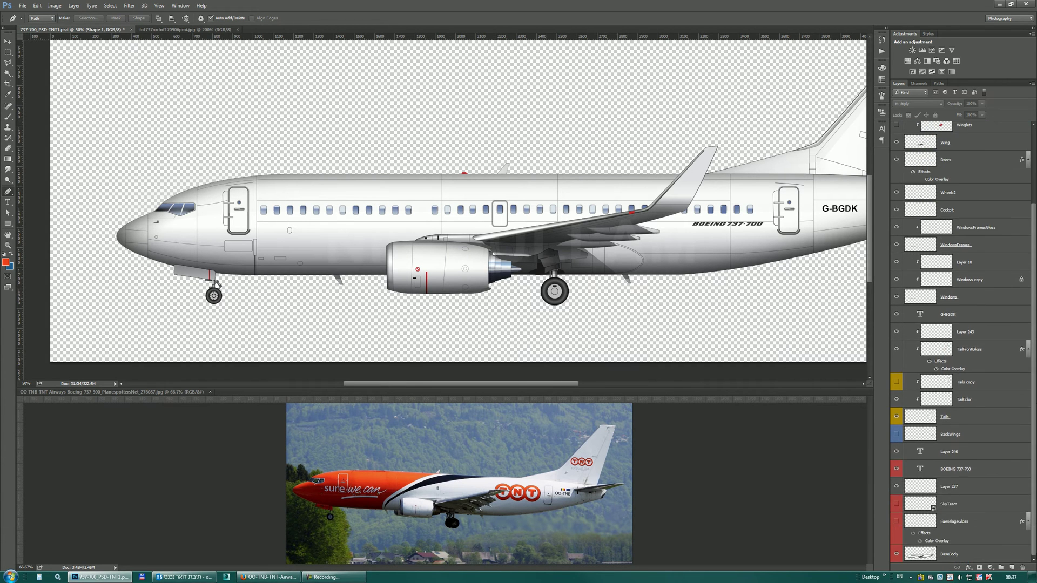
{"action": "left_click", "coordinate": [991, 560]}
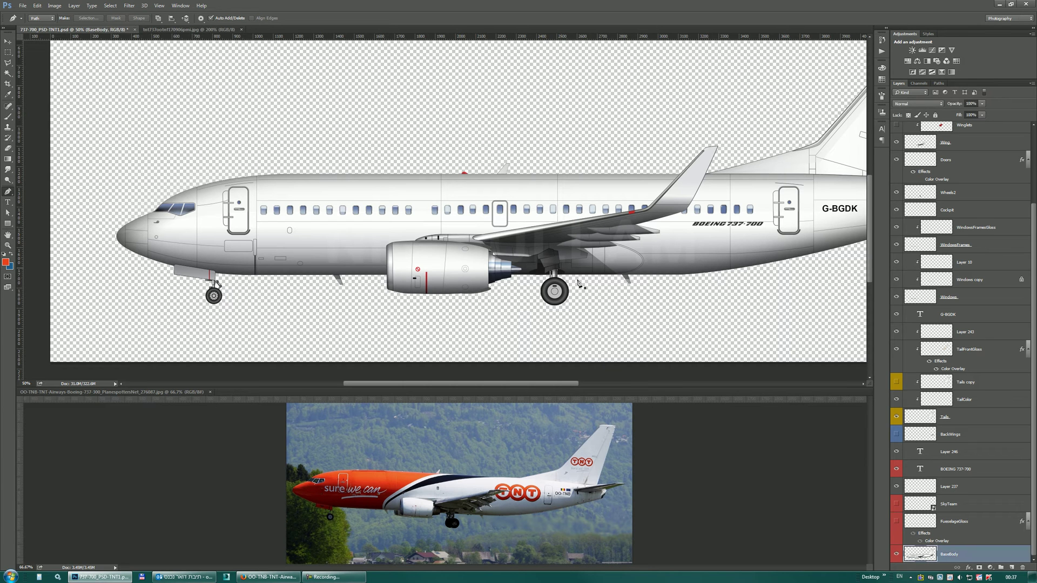
{"action": "left_click", "coordinate": [897, 554]}
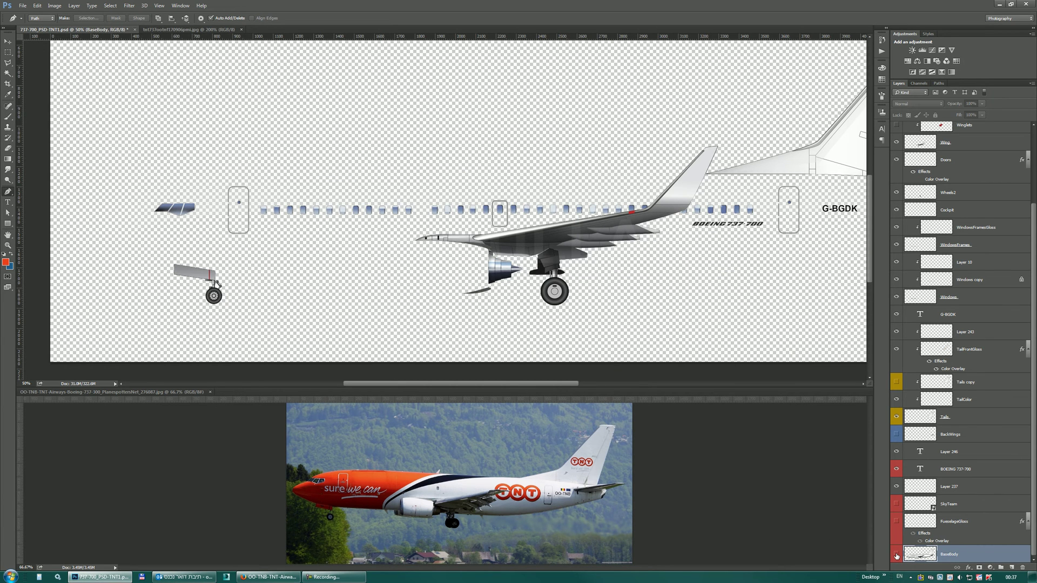
{"action": "left_click", "coordinate": [896, 554]}
{"action": "left_click", "coordinate": [1012, 567]}
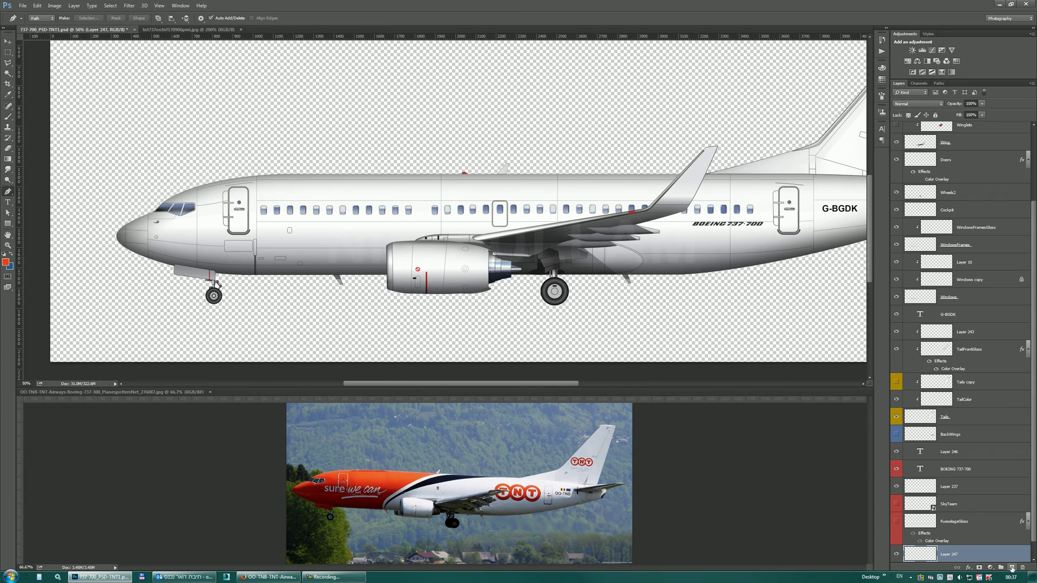
{"action": "scroll", "coordinate": [1030, 554], "scroll_direction": "down", "scroll_amount": 1}
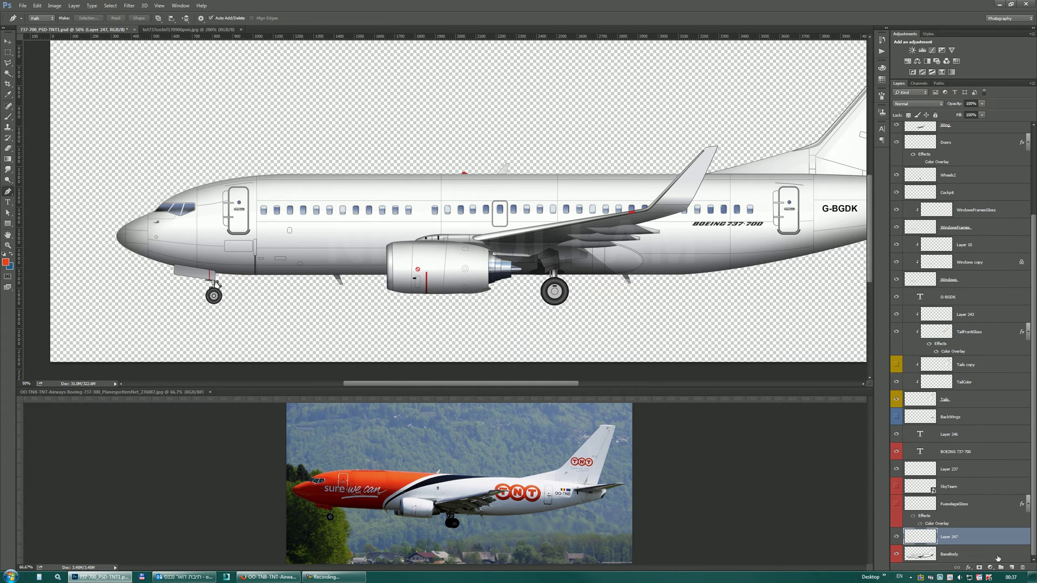
Set the Pen tool to draw filled shapes instead of paths
{"action": "key", "text": "alt"}
{"action": "left_click", "coordinate": [41, 18]}
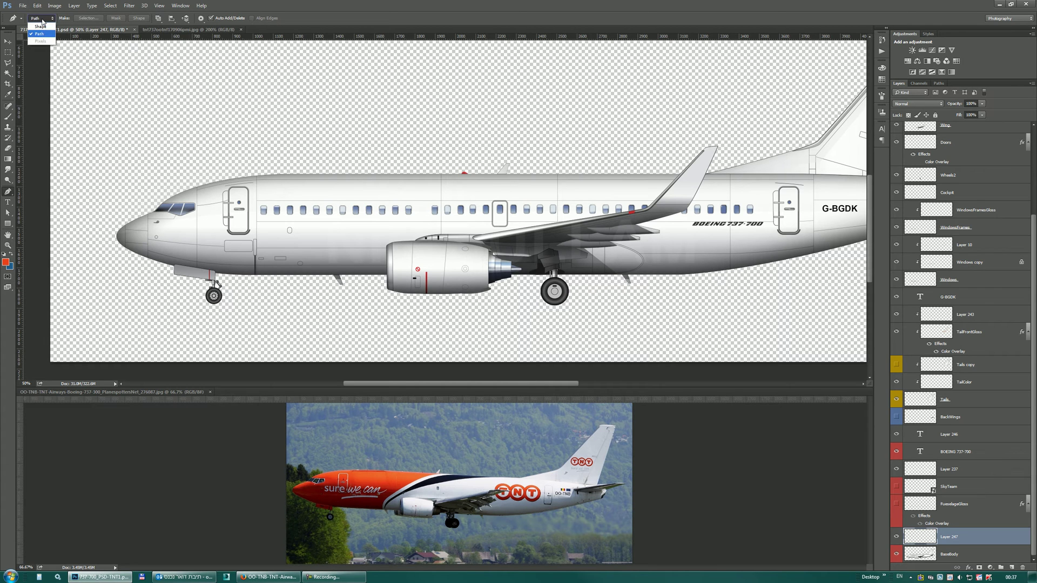
{"action": "left_click", "coordinate": [42, 27]}
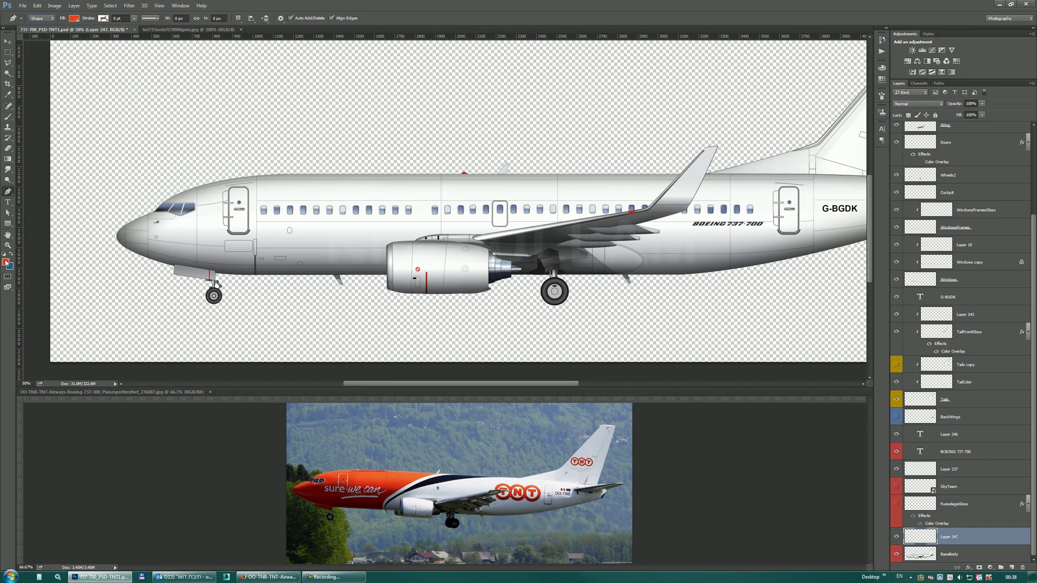
{"action": "left_click", "coordinate": [8, 95]}
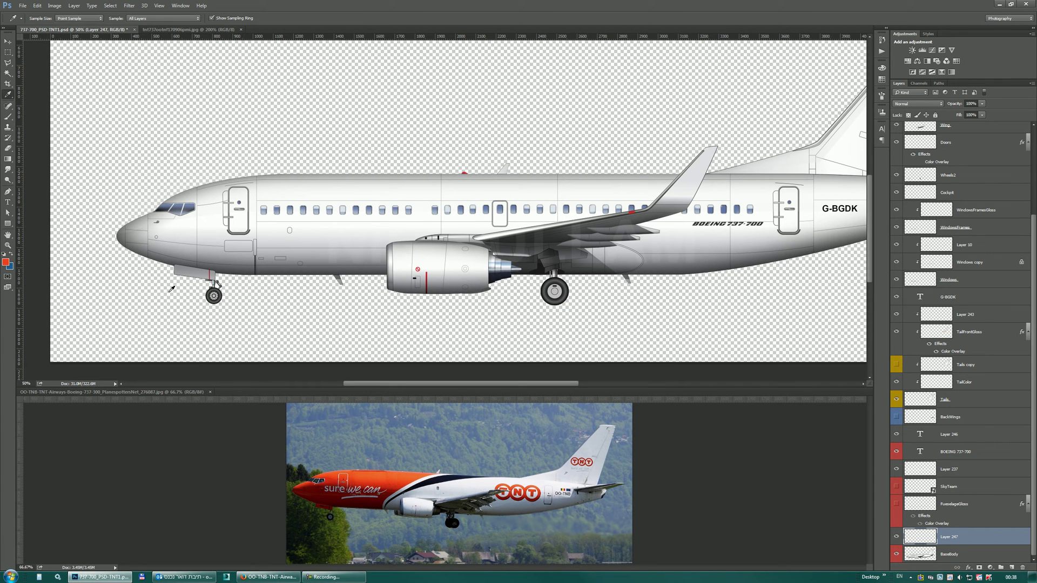
{"action": "left_click", "coordinate": [8, 191]}
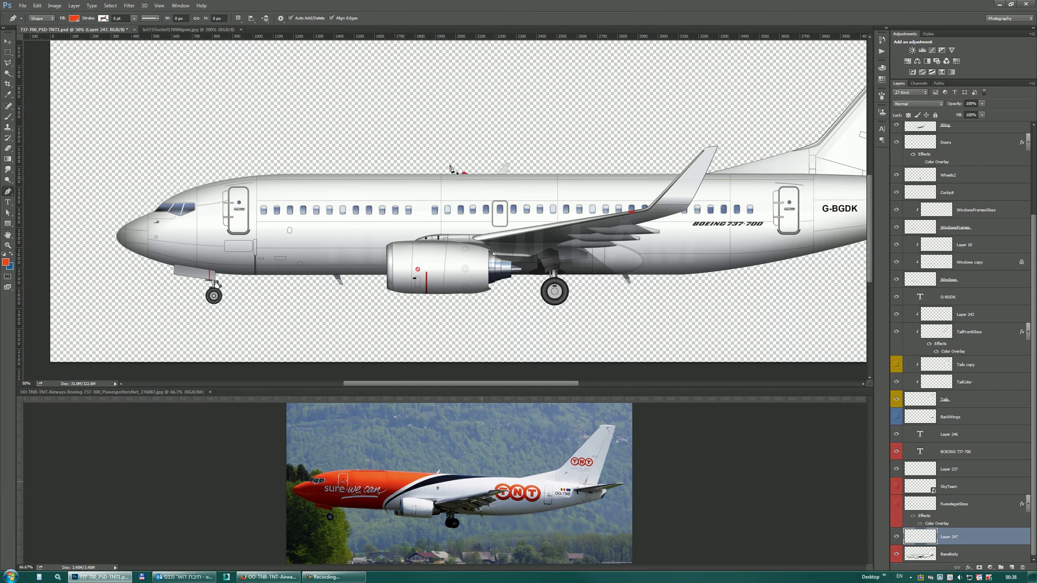
Draw an orange shape about 2114 by 864 px over the nose and front fuselage, with a curved rear edge sweeping from roof to belly
{"action": "left_click", "coordinate": [521, 151]}
{"action": "left_click_drag", "start_coordinate": [350, 235], "coordinate": [418, 311]}
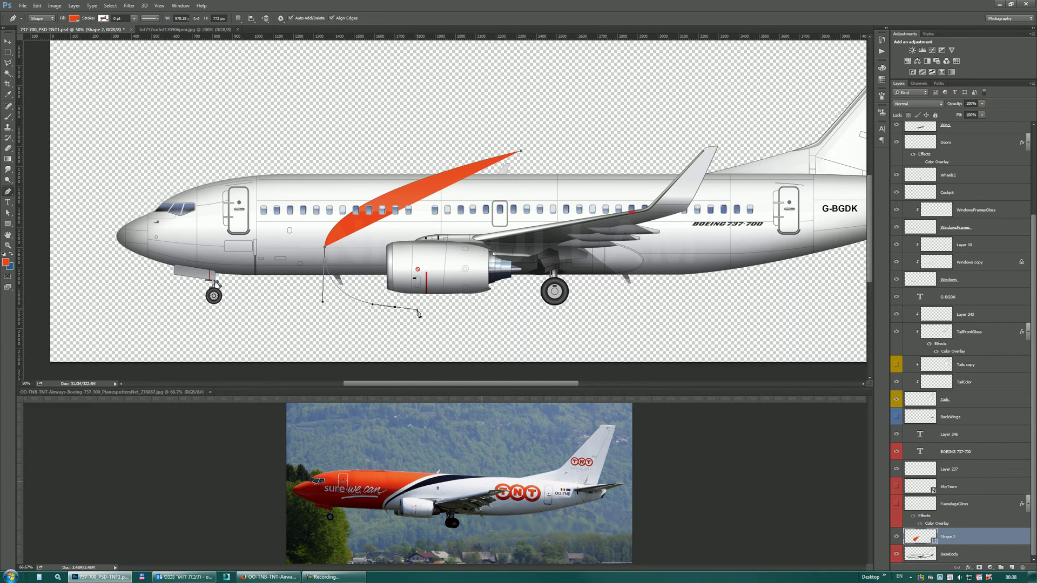
{"action": "left_click_drag", "start_coordinate": [418, 315], "coordinate": [419, 316]}
{"action": "left_click", "coordinate": [306, 326]}
{"action": "left_click", "coordinate": [98, 302]}
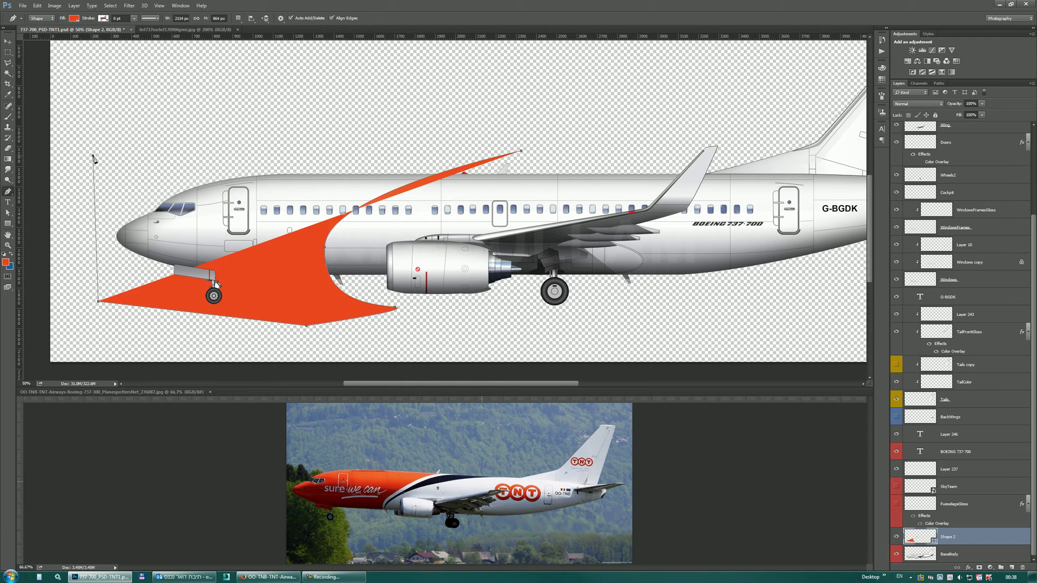
{"action": "left_click", "coordinate": [93, 156]}
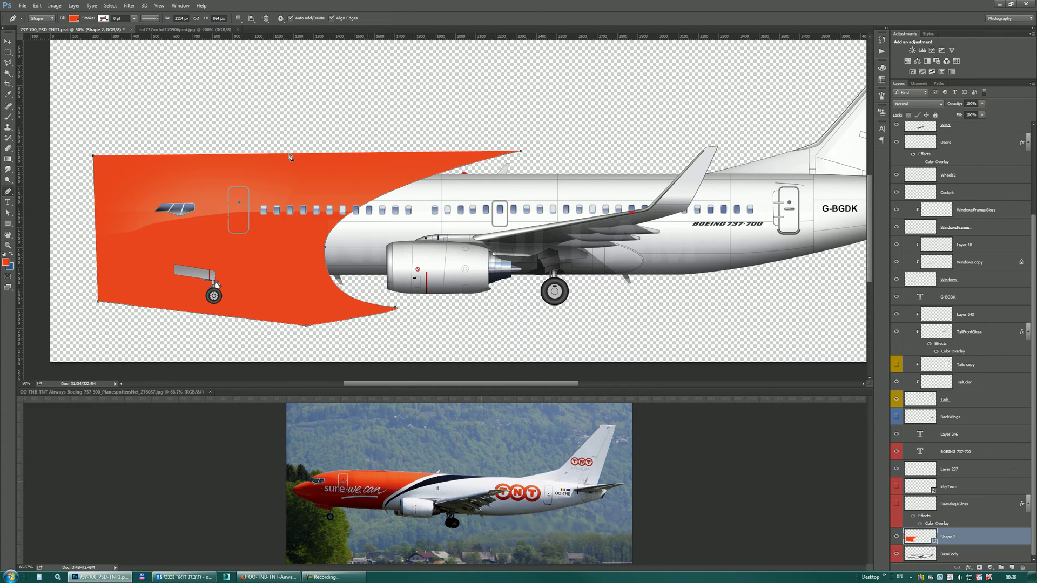
{"action": "left_click", "coordinate": [521, 152]}
{"action": "key", "text": "Return"}
{"action": "left_click", "coordinate": [939, 83]}
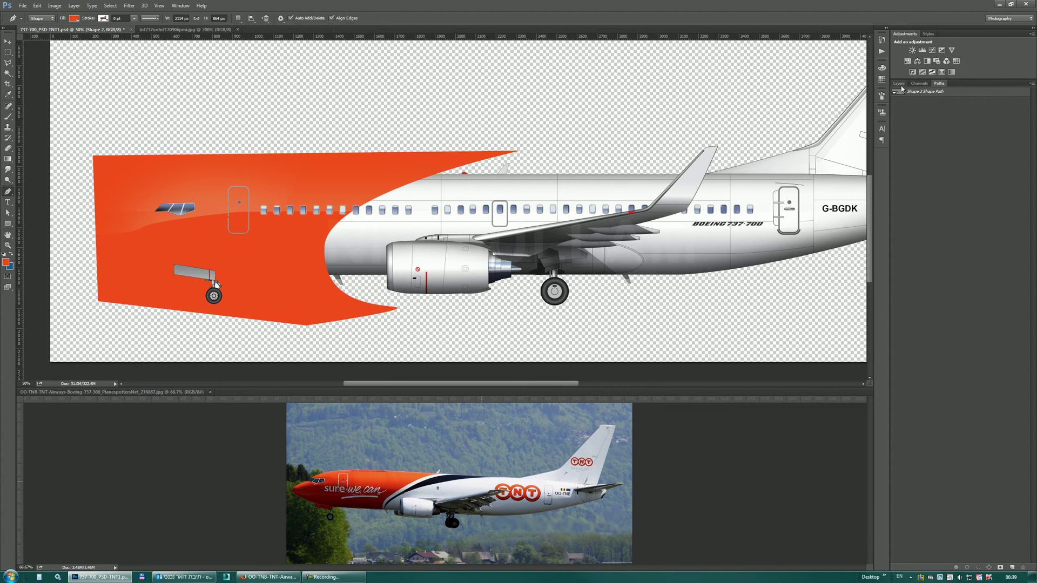
{"action": "left_click", "coordinate": [899, 84]}
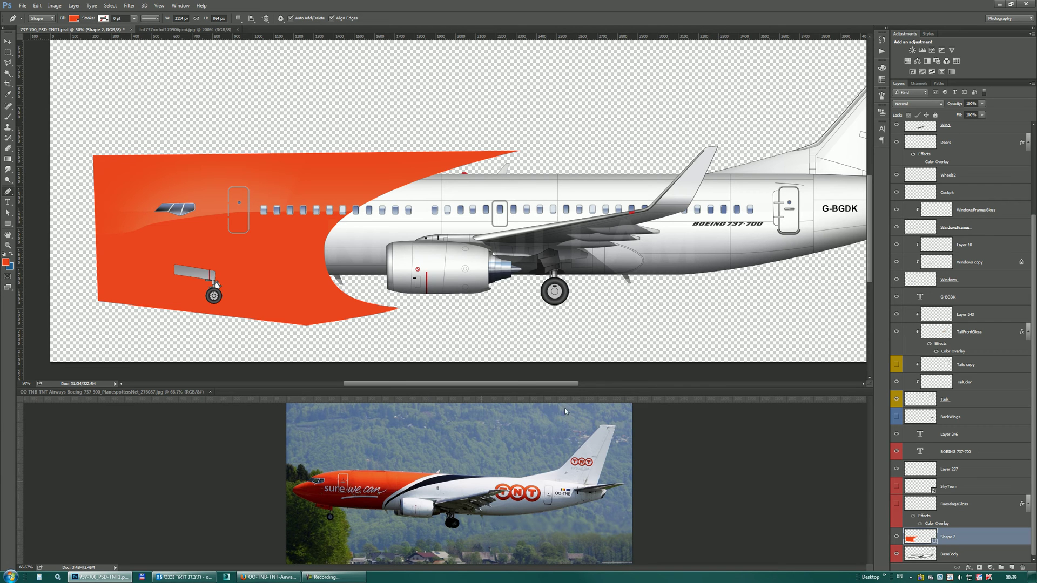
Reshape the orange shape's curved rear edge by moving its middle anchor toward the nose and its lower anchors further below the belly
{"action": "left_click", "coordinate": [7, 213]}
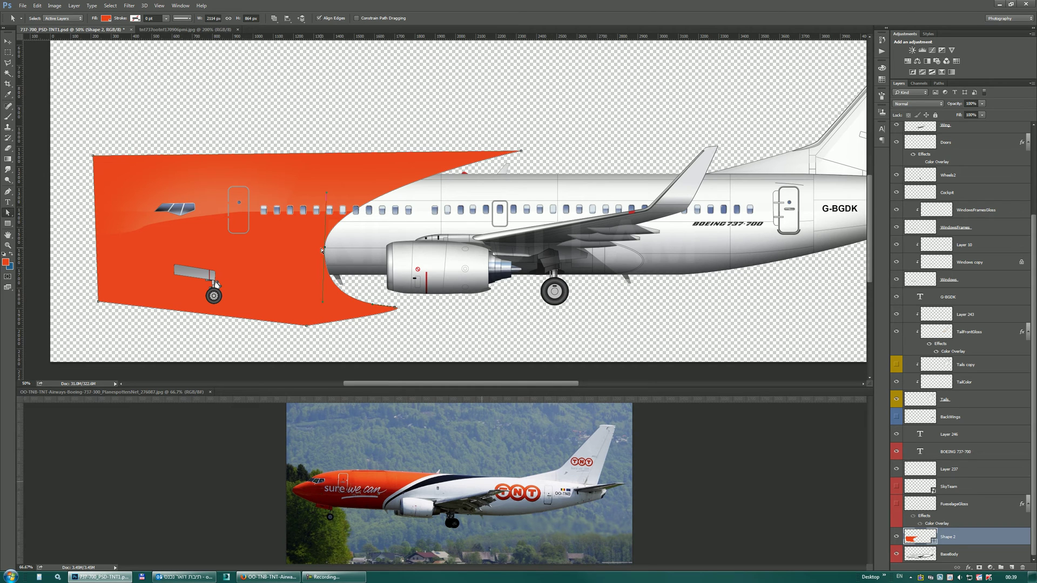
{"action": "left_click_drag", "start_coordinate": [325, 251], "coordinate": [309, 248]}
{"action": "left_click_drag", "start_coordinate": [396, 308], "coordinate": [399, 331]}
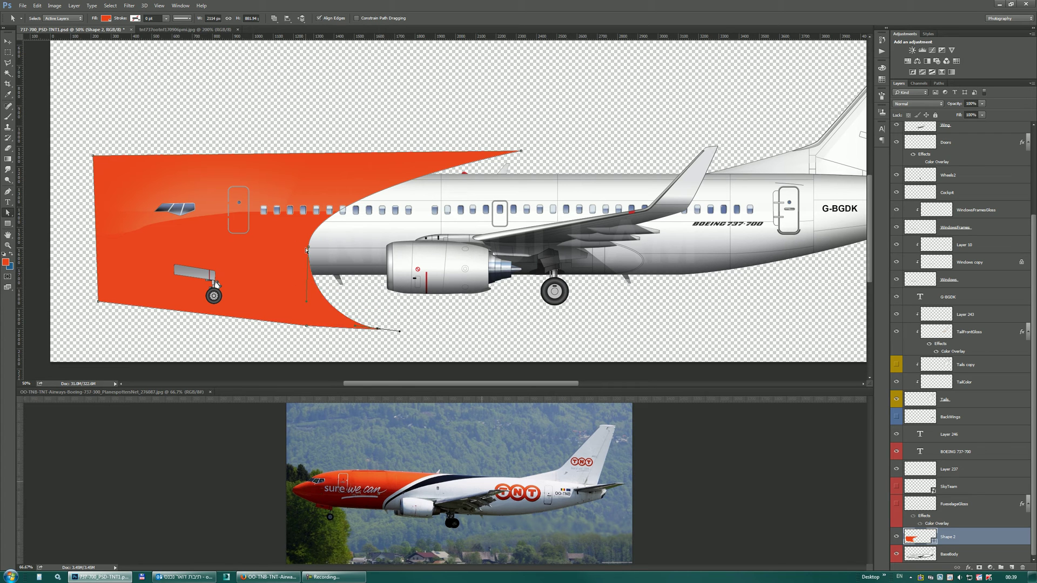
{"action": "left_click_drag", "start_coordinate": [309, 250], "coordinate": [303, 242]}
{"action": "left_click_drag", "start_coordinate": [306, 328], "coordinate": [215, 325]}
{"action": "left_click", "coordinate": [214, 324]}
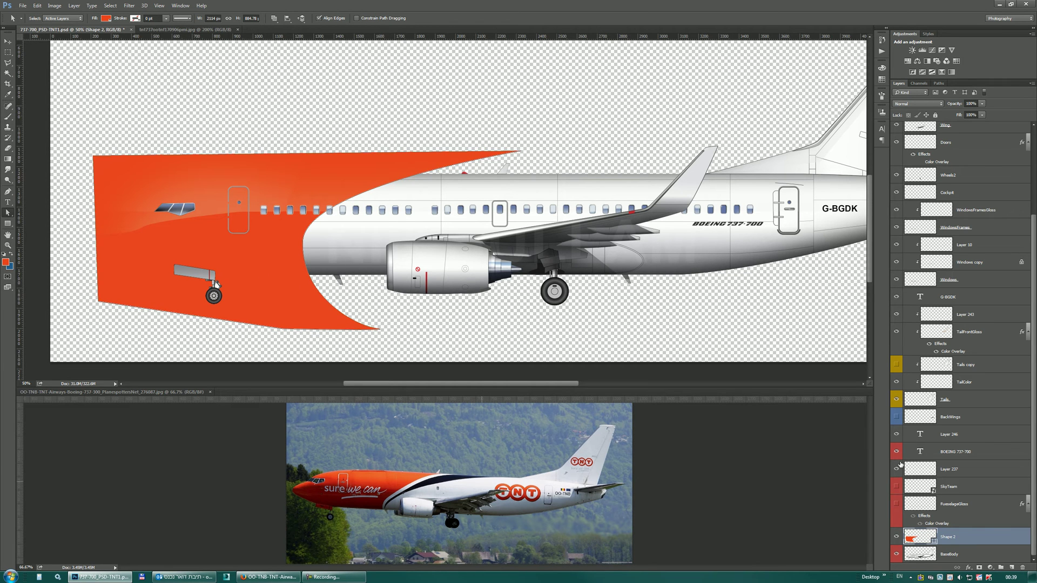
Clip the orange shape to the BaseBody layer and set its blend mode to Multiply
{"action": "left_click_drag", "start_coordinate": [958, 545], "coordinate": [957, 542]}
{"action": "left_click", "coordinate": [957, 543], "text": "alt"}
{"action": "left_click", "coordinate": [907, 105]}
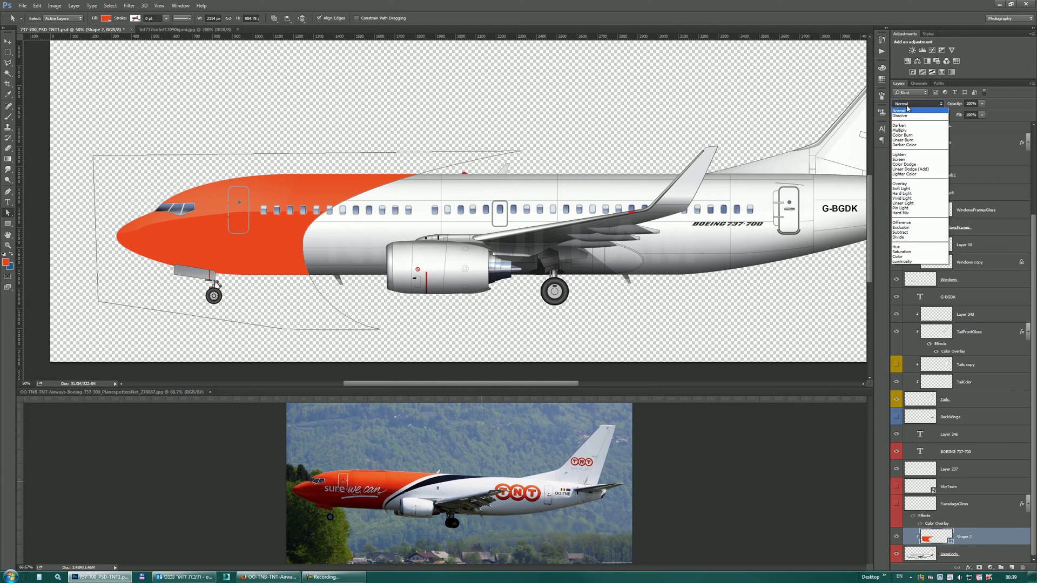
{"action": "left_click", "coordinate": [912, 131]}
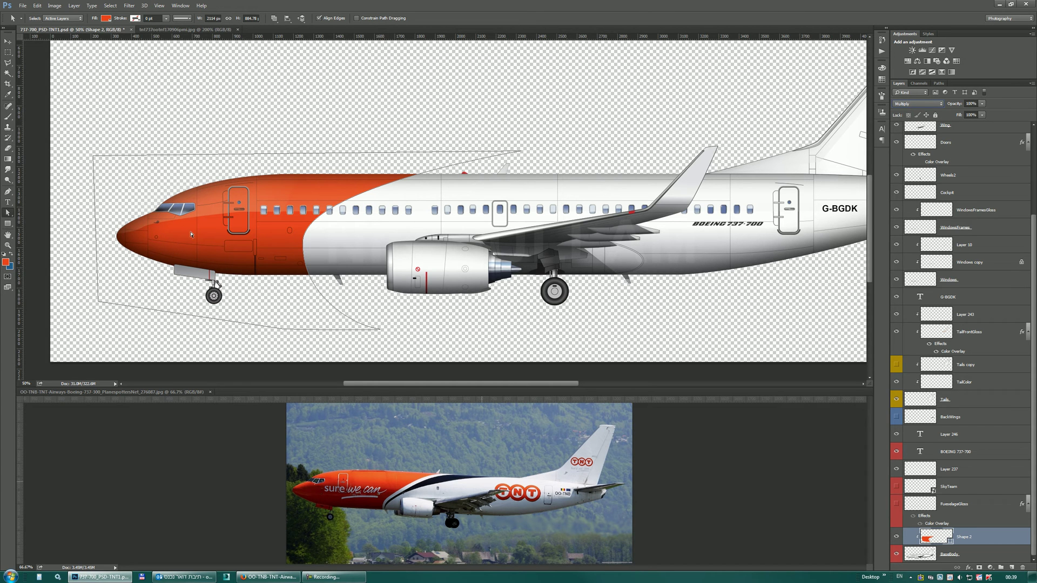
Adjust the curve handle on the orange shape's rear edge and extend its lower tip toward the tail
{"action": "left_click", "coordinate": [344, 318]}
{"action": "left_click_drag", "start_coordinate": [301, 298], "coordinate": [303, 267]}
{"action": "left_click_drag", "start_coordinate": [379, 330], "coordinate": [348, 322]}
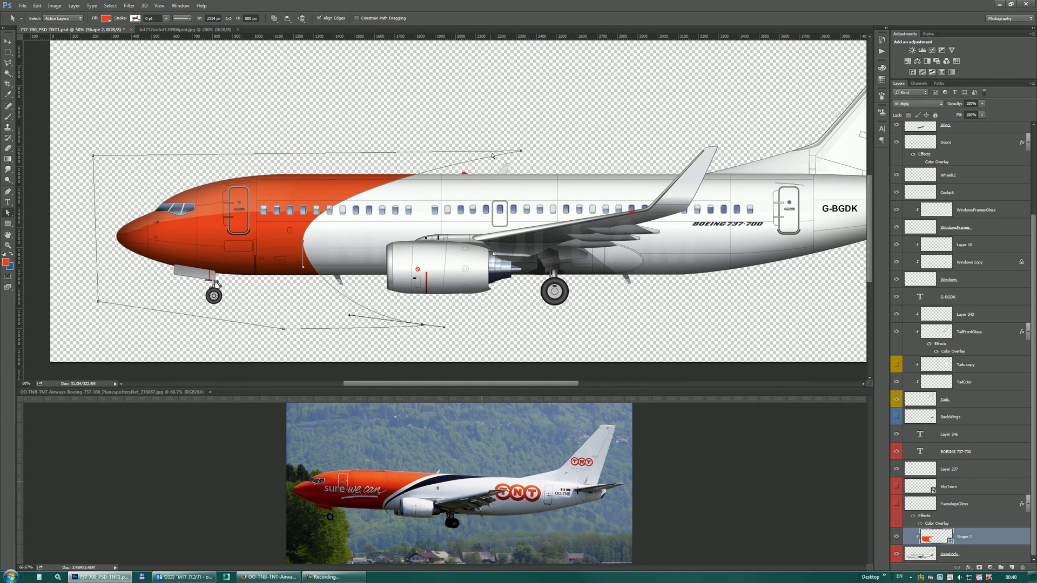
Extend the orange shape's upper rear tip along the roofline toward the tail and raise its upper front corner well above the nose
{"action": "left_click_drag", "start_coordinate": [522, 154], "coordinate": [488, 176]}
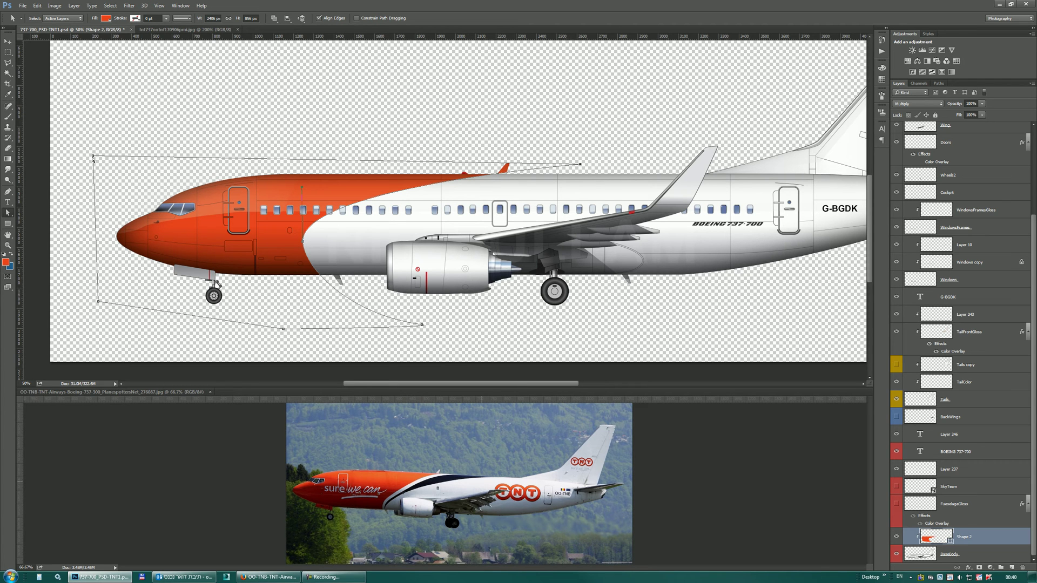
{"action": "left_click_drag", "start_coordinate": [94, 157], "coordinate": [94, 83]}
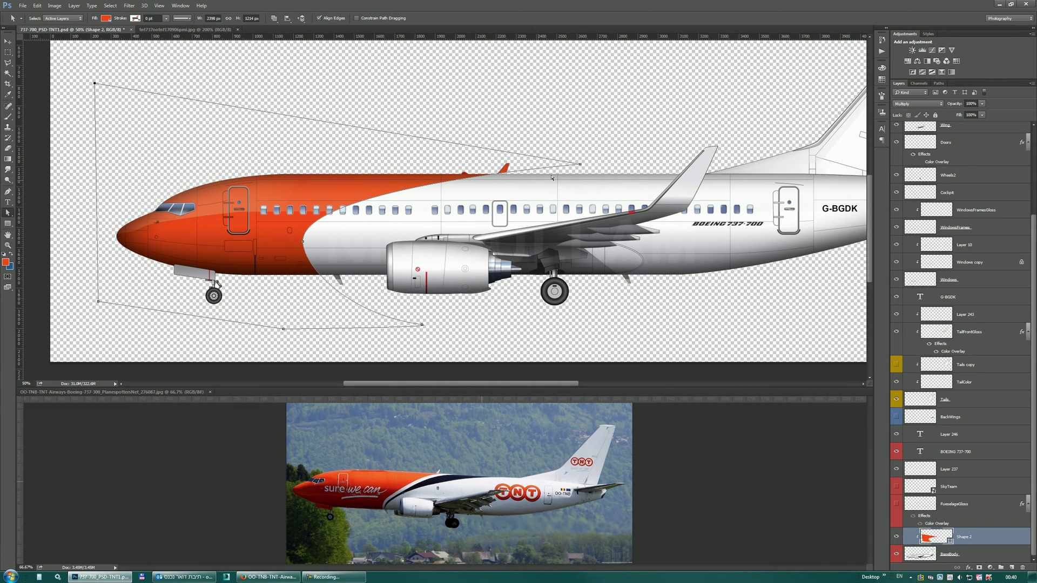
{"action": "left_click", "coordinate": [580, 165]}
{"action": "left_click_drag", "start_coordinate": [580, 165], "coordinate": [584, 169]}
{"action": "mouse_move", "coordinate": [583, 169]}
{"action": "left_mouse_down"}
{"action": "mouse_move", "coordinate": [523, 172]}
{"action": "mouse_move", "coordinate": [594, 168]}
{"action": "left_mouse_up"}
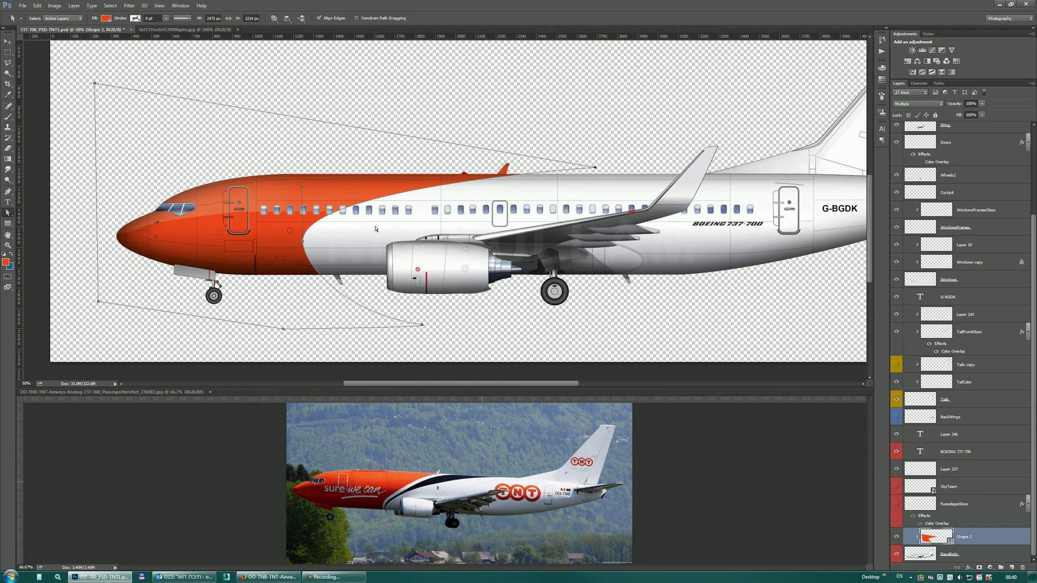
{"action": "key", "text": "Escape"}
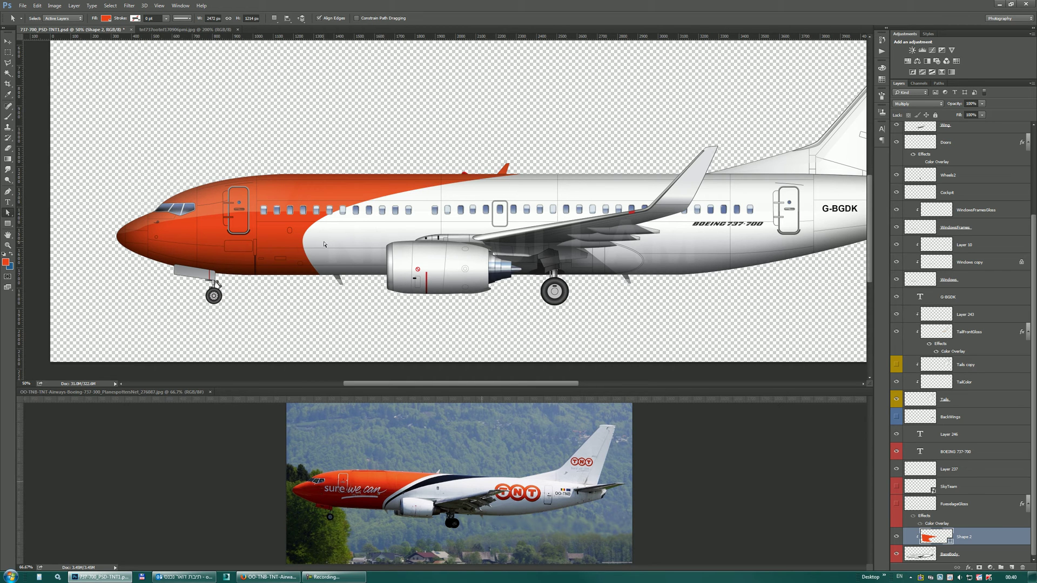
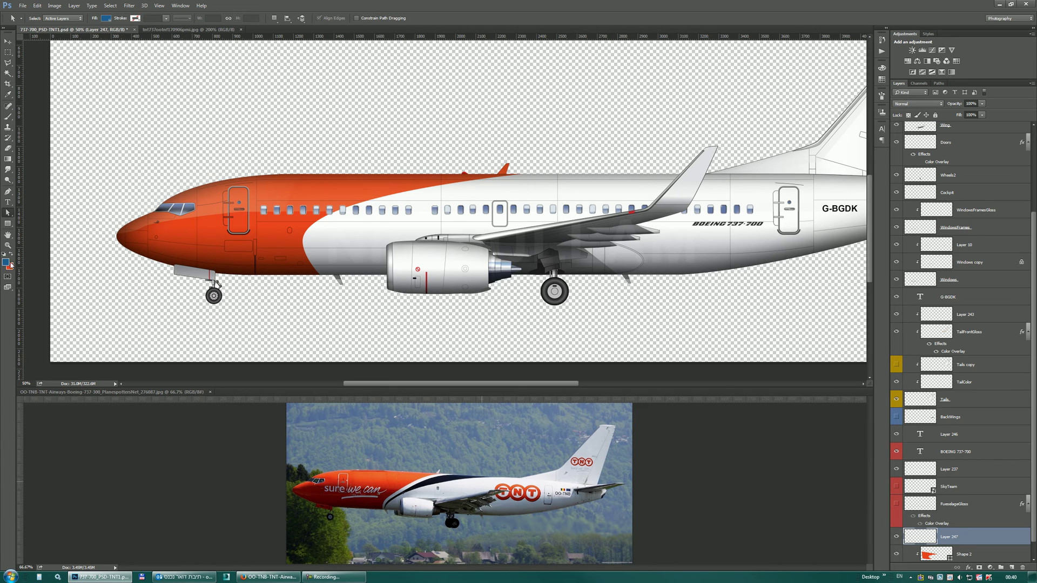
Set the foreground colour to black (000000) and get the Pen tool ready for drawing
{"action": "key", "text": "i"}
{"action": "left_click", "coordinate": [5, 261]}
{"action": "left_click", "coordinate": [509, 405]}
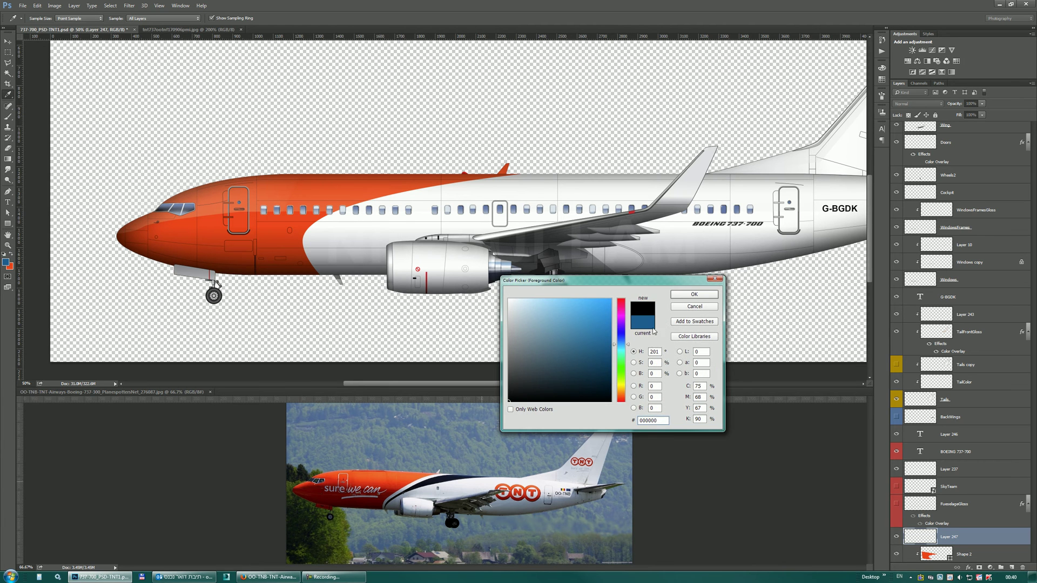
{"action": "left_click", "coordinate": [686, 296]}
{"action": "key", "text": "a"}
{"action": "key", "text": "p"}
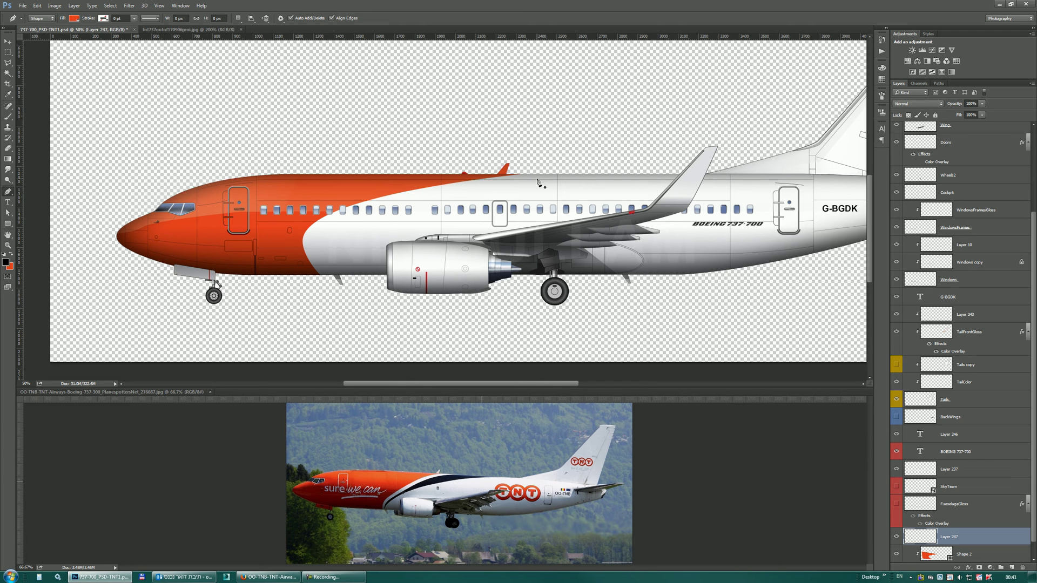
Draw a curved stripe shape behind the orange area, following its rear edge from above the roof to below the belly with a narrow gap
{"action": "left_click", "coordinate": [581, 167]}
{"action": "left_click_drag", "start_coordinate": [322, 228], "coordinate": [321, 263]}
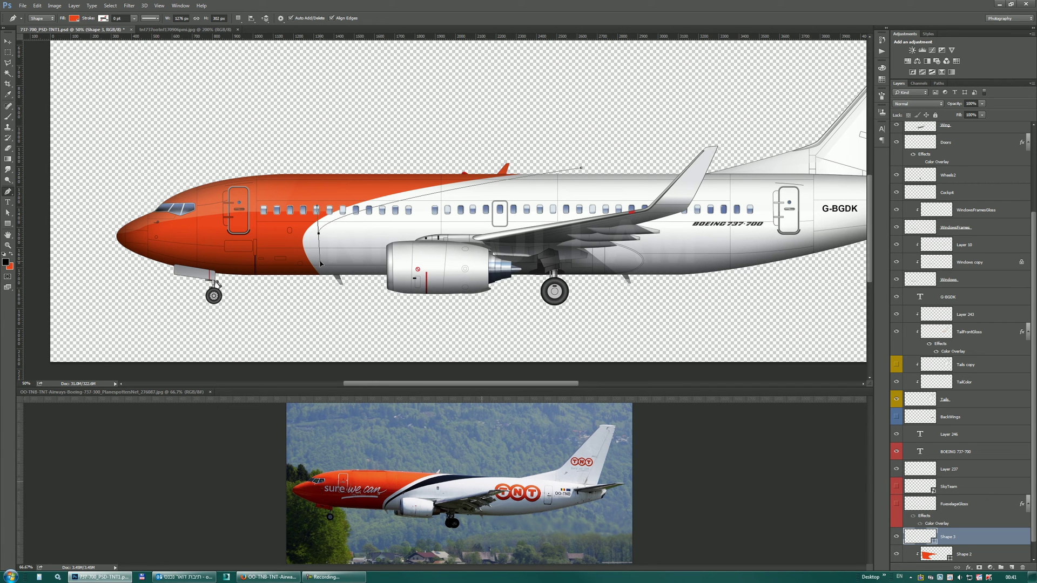
{"action": "left_click_drag", "start_coordinate": [320, 265], "coordinate": [312, 281]}
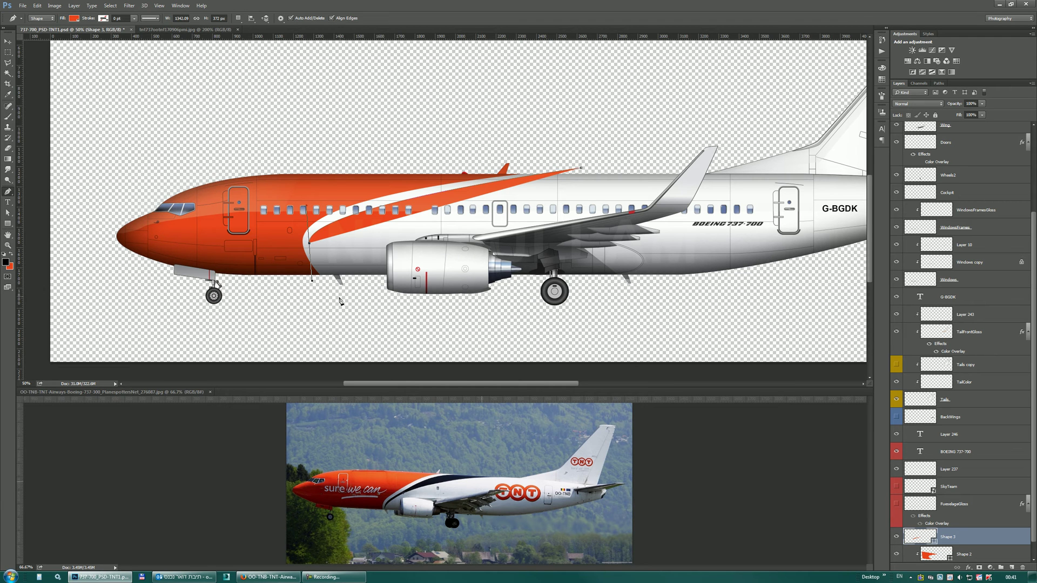
{"action": "left_click_drag", "start_coordinate": [339, 296], "coordinate": [358, 302]}
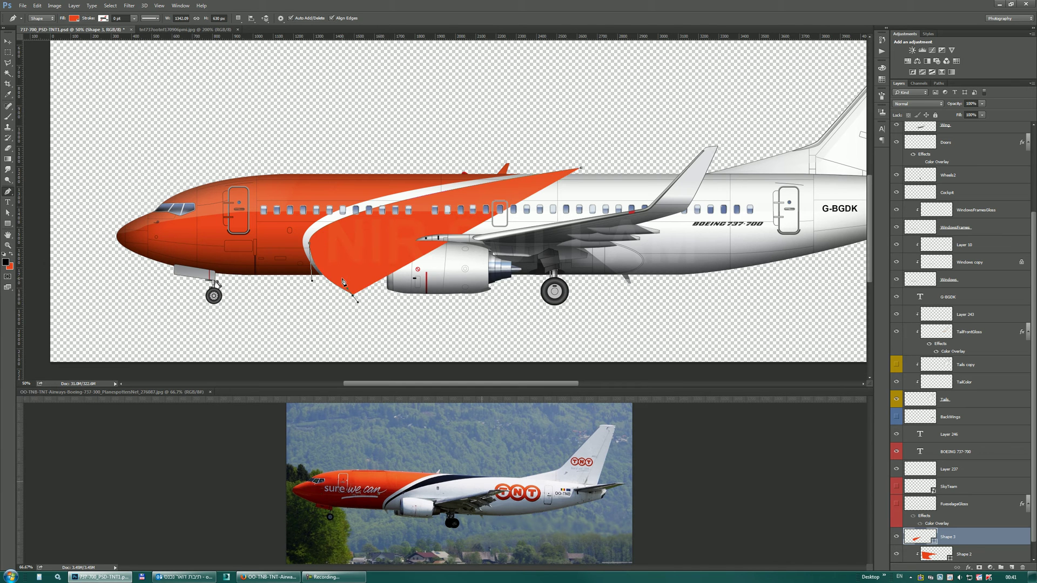
{"action": "left_click_drag", "start_coordinate": [321, 251], "coordinate": [372, 227]}
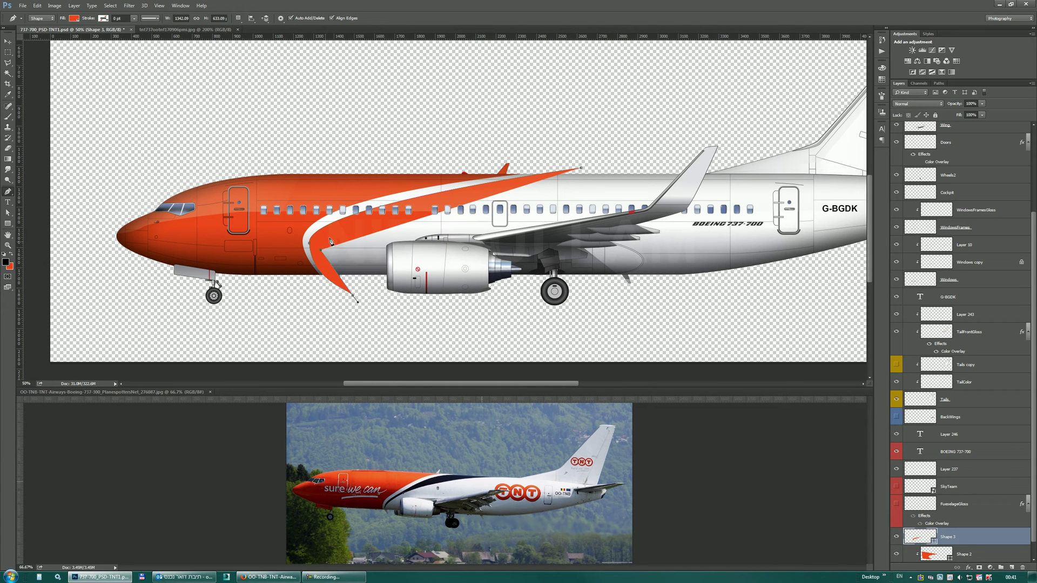
{"action": "left_click_drag", "start_coordinate": [438, 205], "coordinate": [484, 197]}
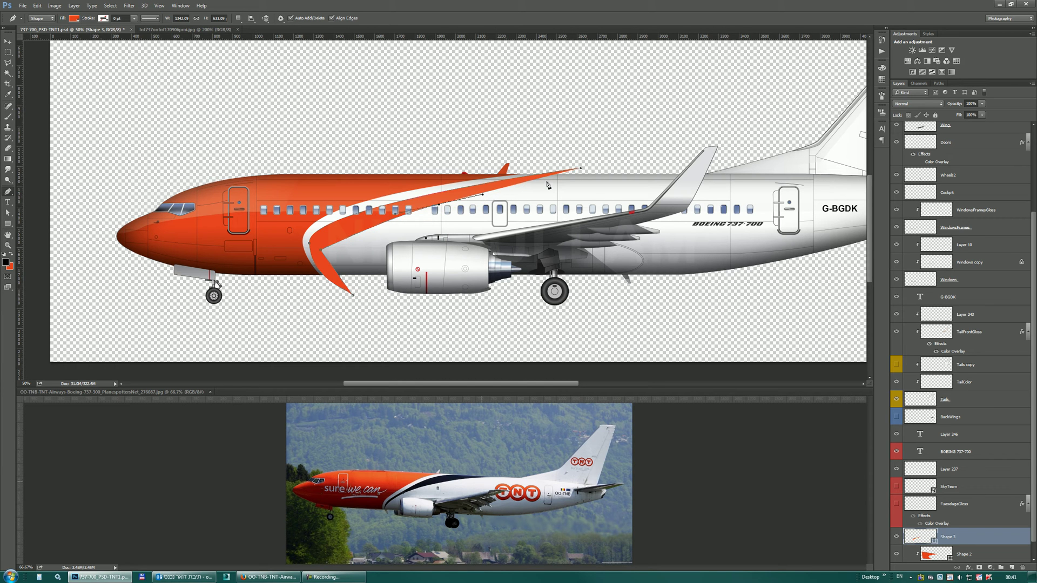
{"action": "left_click", "coordinate": [628, 173]}
{"action": "key", "text": "Return"}
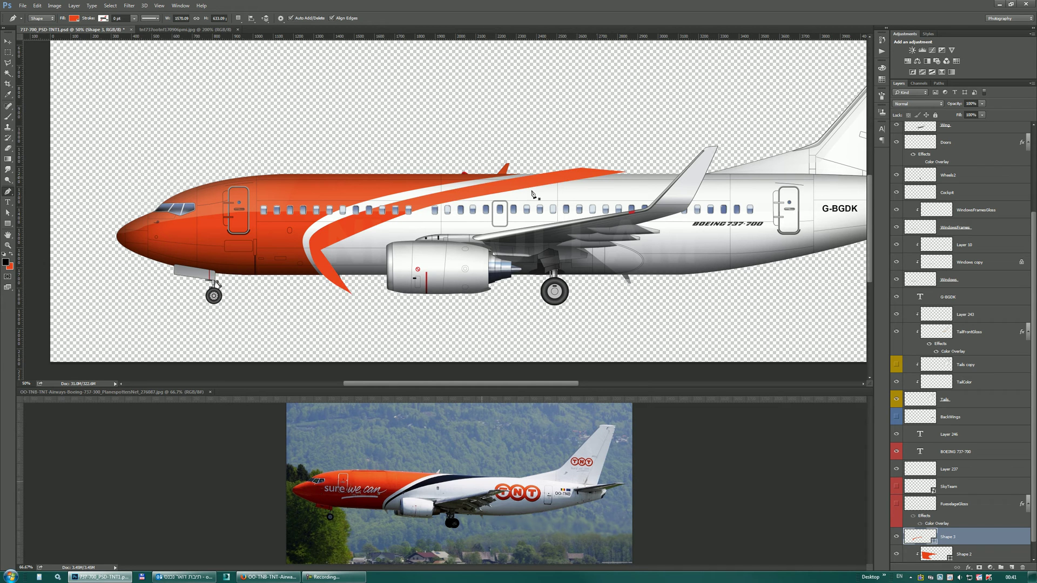
Recolour the curved stripe behind the orange area to black (000000) and clip it to the fuselage
{"action": "double_click", "coordinate": [930, 545]}
{"action": "left_click_drag", "start_coordinate": [533, 332], "coordinate": [508, 401]}
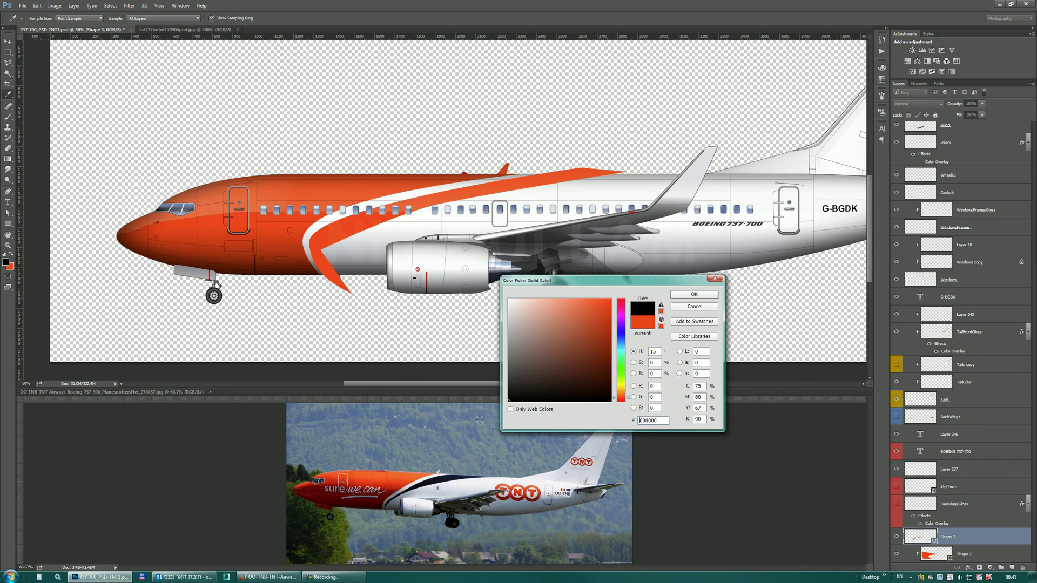
{"action": "left_click", "coordinate": [690, 299]}
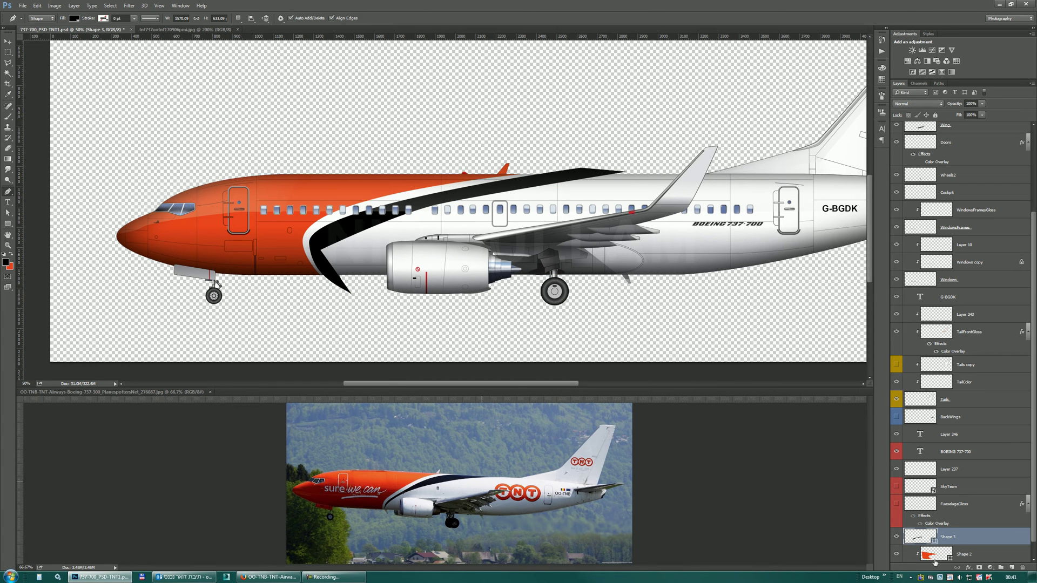
{"action": "left_click", "coordinate": [954, 545], "text": "alt"}
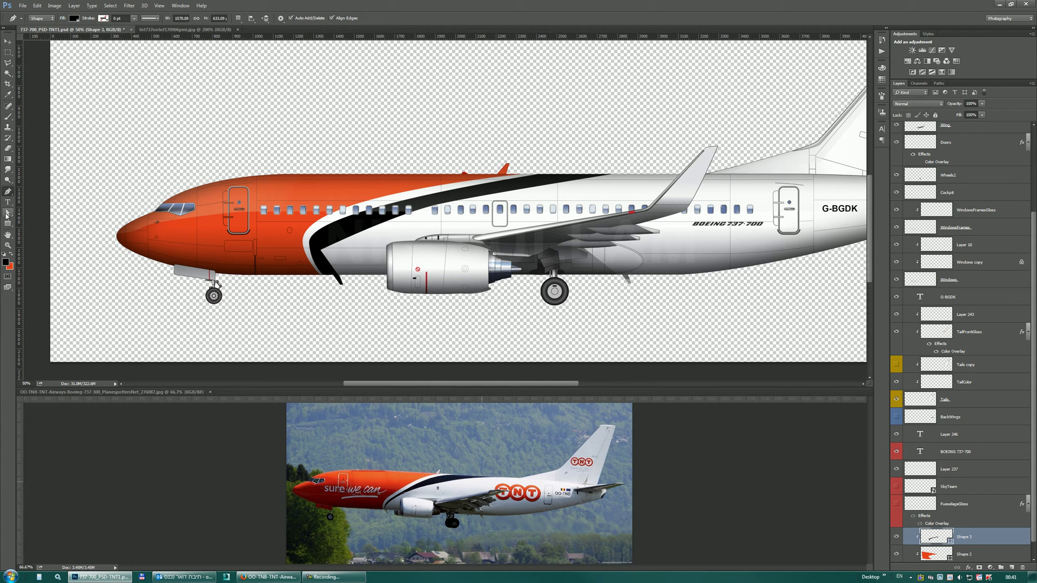
Reshape the black stripe's lower bend with the Direct Selection tool and pull its bottom tip further below the belly
{"action": "left_click", "coordinate": [8, 213]}
{"action": "left_click", "coordinate": [336, 236]}
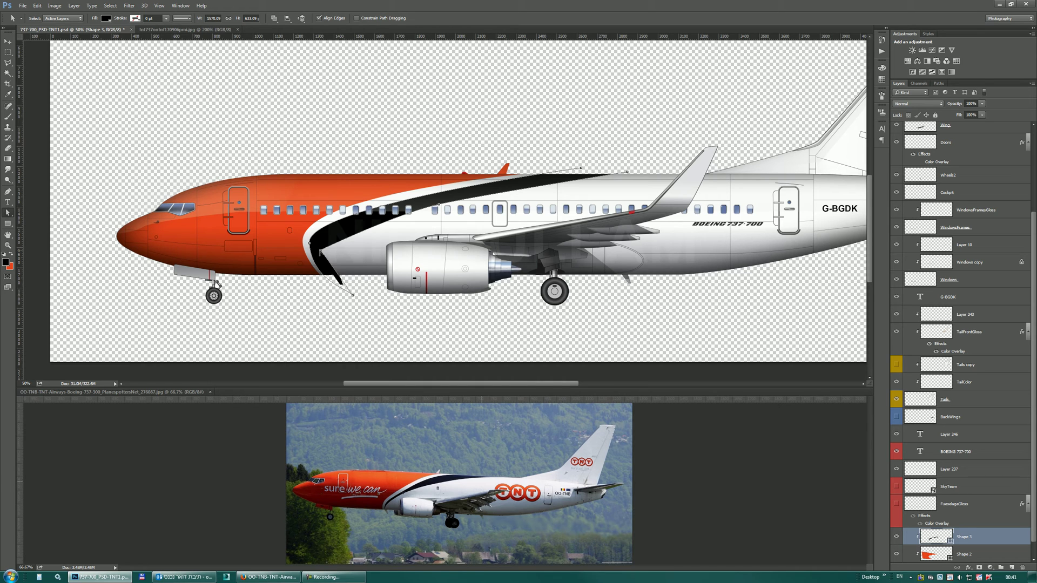
{"action": "mouse_move", "coordinate": [321, 252]}
{"action": "left_mouse_down"}
{"action": "mouse_move", "coordinate": [325, 221]}
{"action": "mouse_move", "coordinate": [322, 231]}
{"action": "left_mouse_up"}
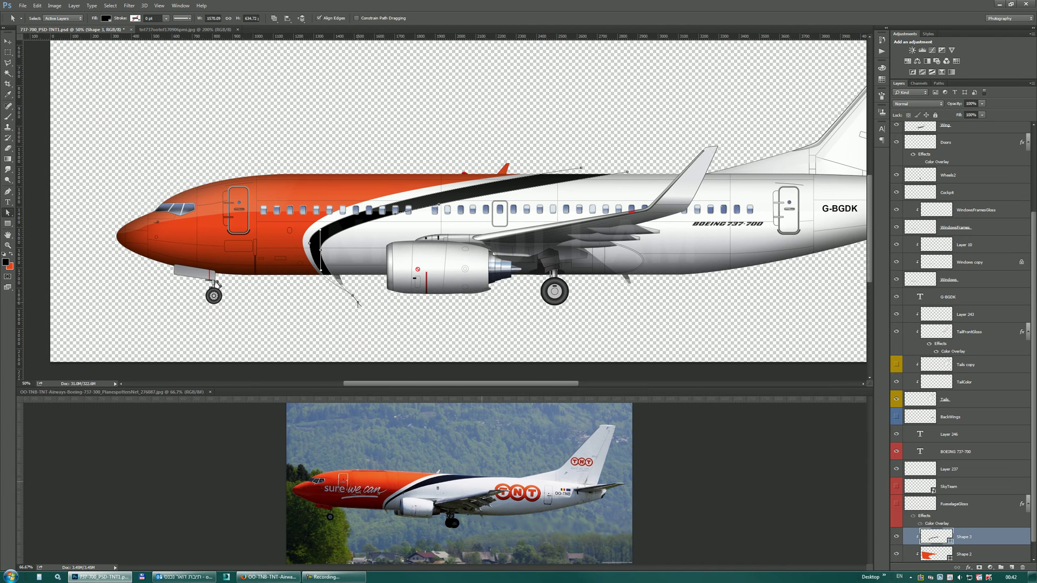
{"action": "left_click_drag", "start_coordinate": [358, 304], "coordinate": [371, 311]}
{"action": "left_click", "coordinate": [321, 252]}
{"action": "left_click_drag", "start_coordinate": [323, 252], "coordinate": [323, 248]}
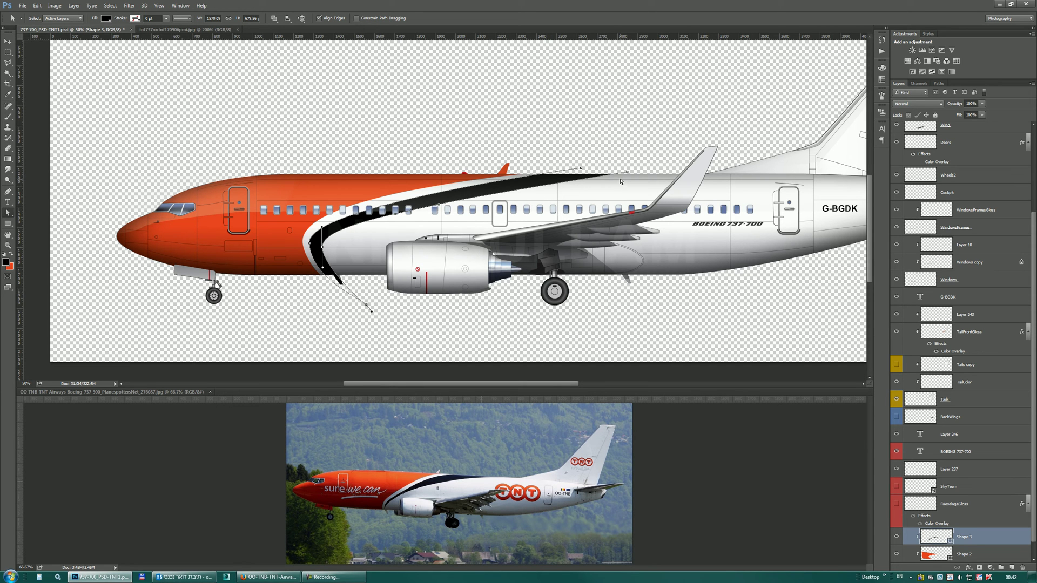
Extend the black stripe's upper rear tip along the roofline past the winglet and move its upper edge point up and rearward
{"action": "left_click_drag", "start_coordinate": [628, 173], "coordinate": [675, 174]}
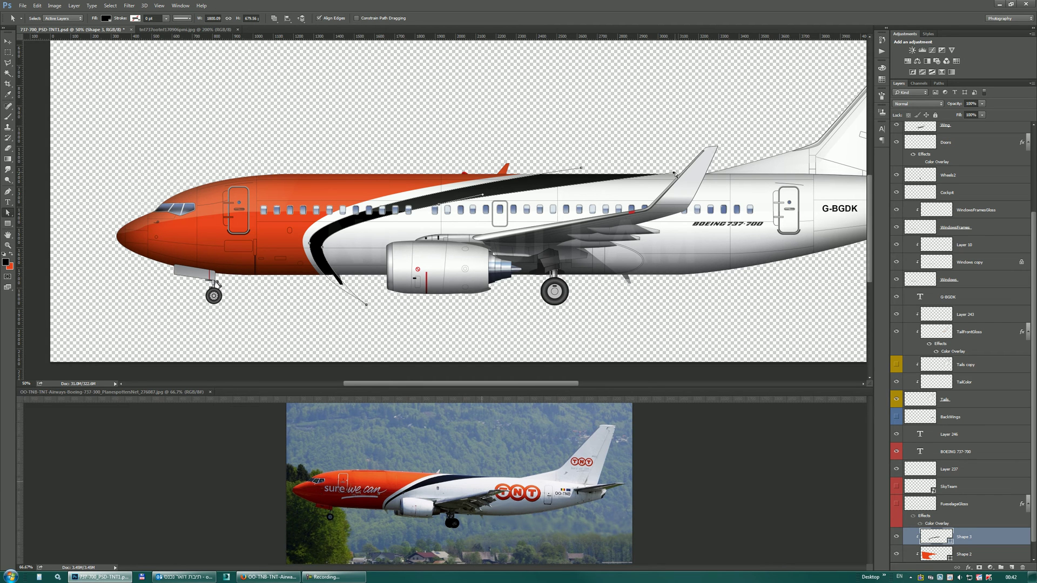
{"action": "left_click_drag", "start_coordinate": [581, 170], "coordinate": [588, 159]}
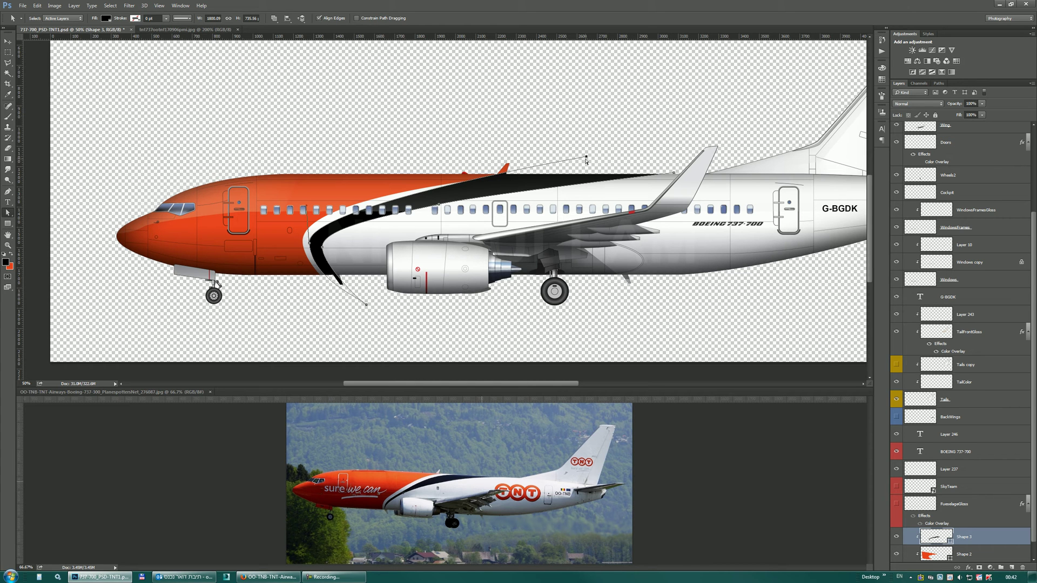
{"action": "key", "text": "p"}
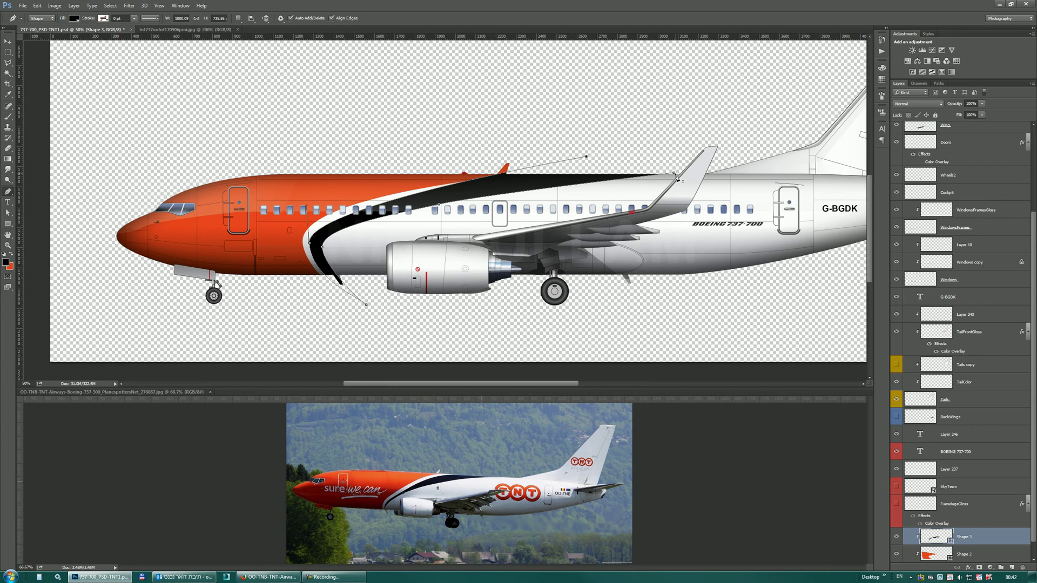
{"action": "key", "text": "Return"}
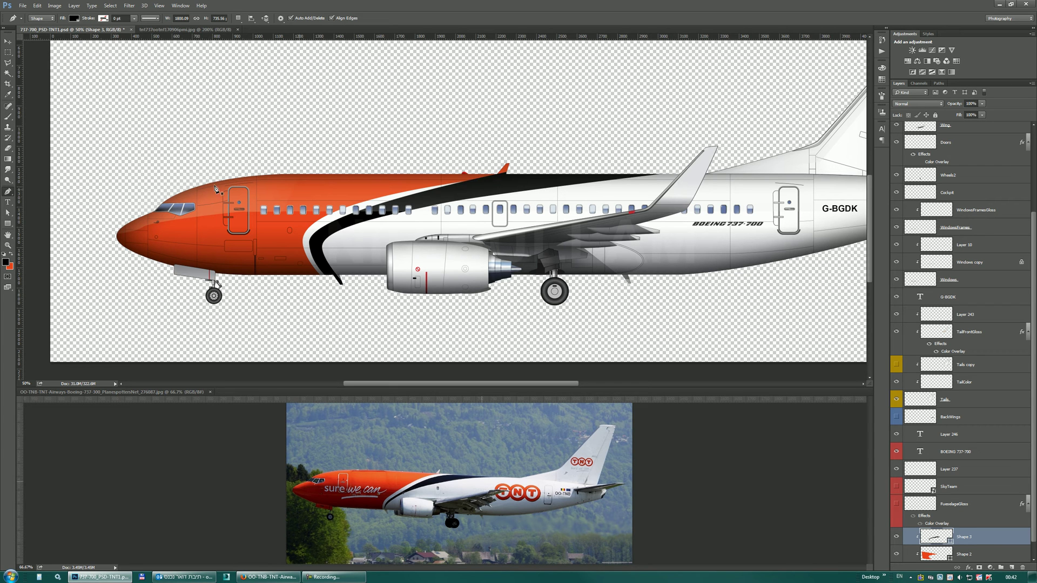
{"action": "left_click", "coordinate": [8, 213]}
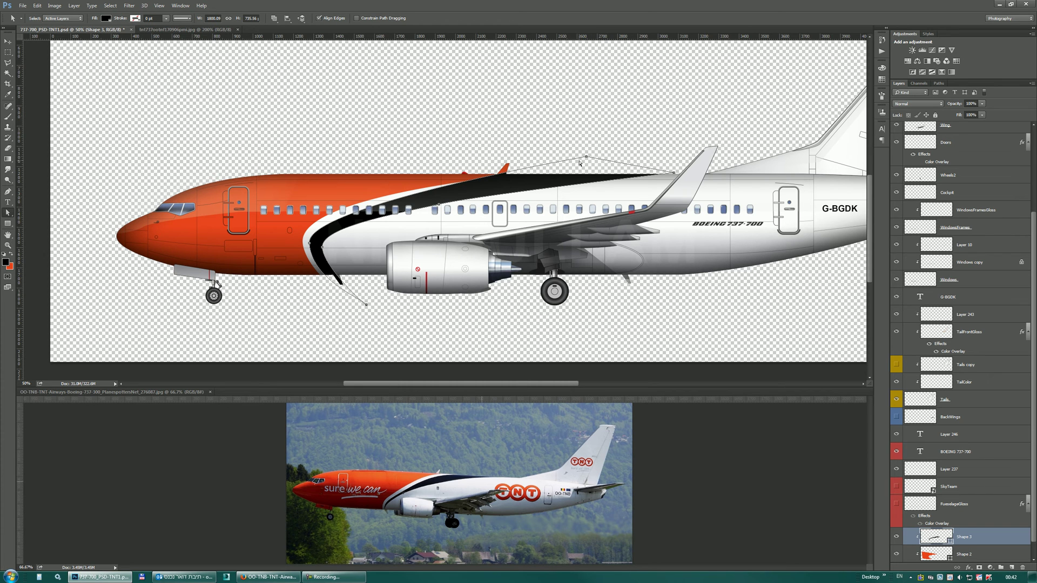
{"action": "left_click_drag", "start_coordinate": [586, 156], "coordinate": [735, 176]}
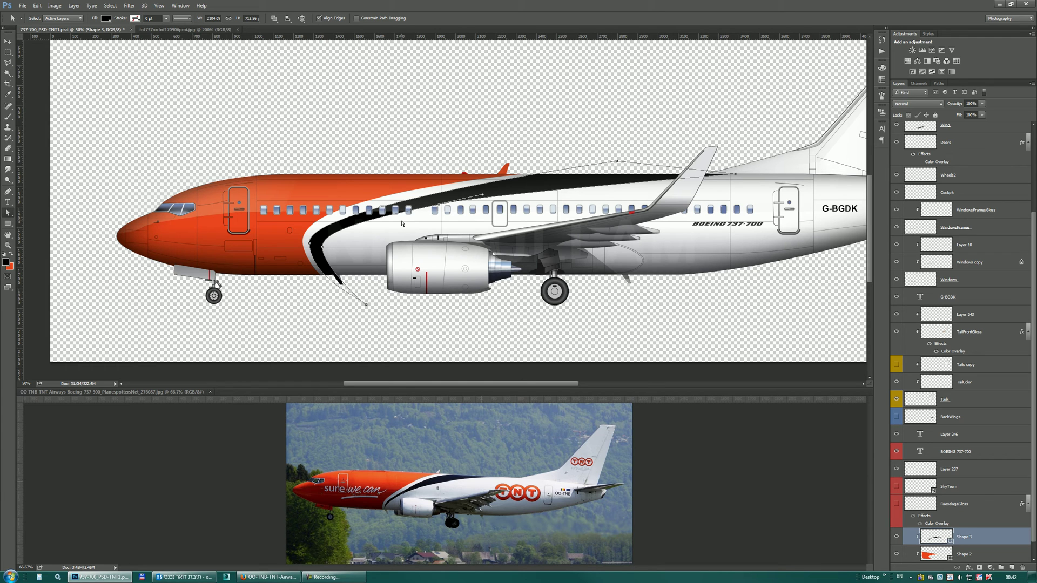
Slim the black stripe's lower bend and shift its bottom and upper rear anchor points further outside the fuselage
{"action": "left_click_drag", "start_coordinate": [438, 205], "coordinate": [429, 206]}
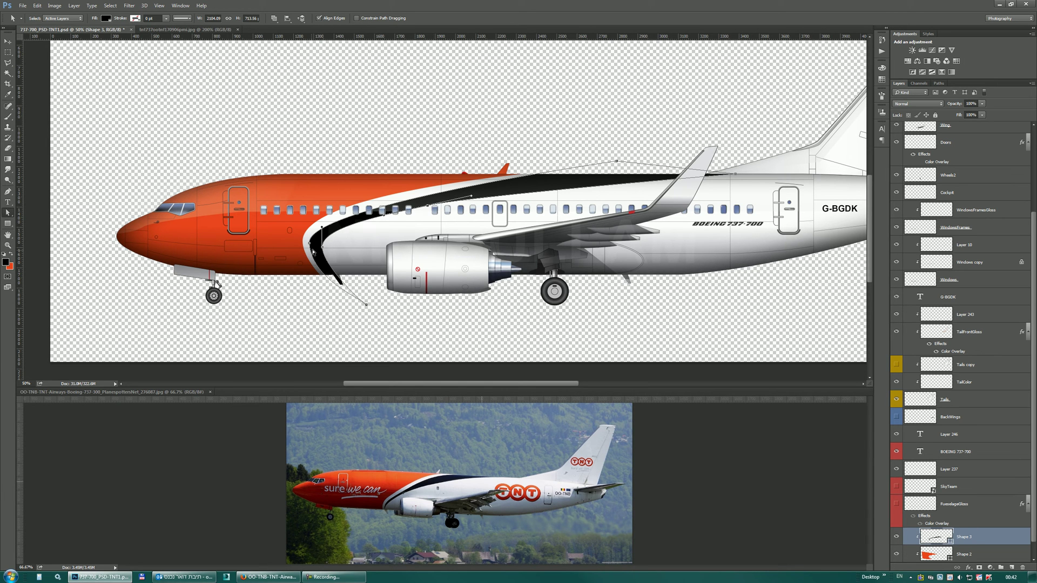
{"action": "left_click_drag", "start_coordinate": [323, 250], "coordinate": [316, 246]}
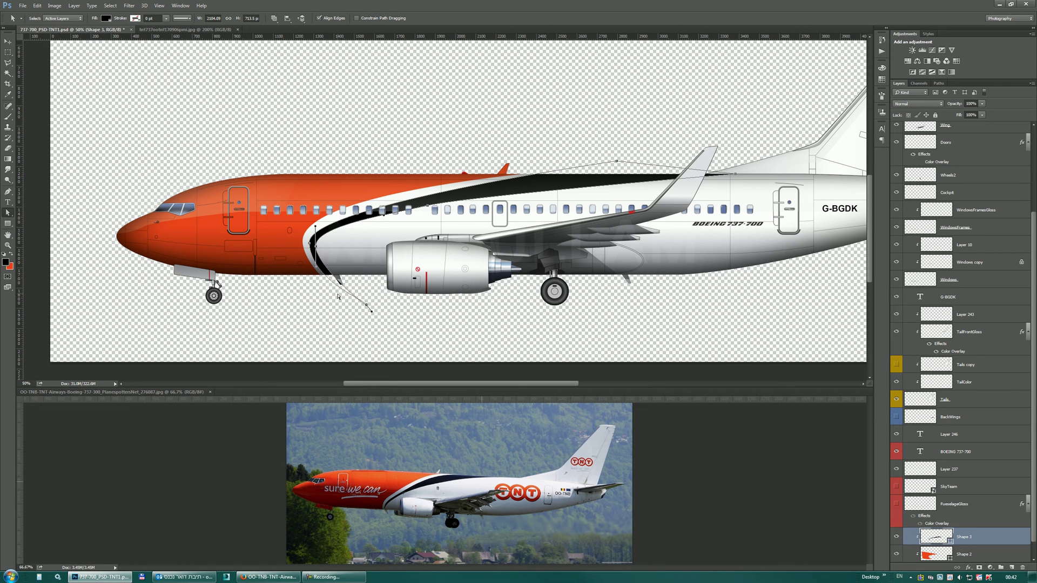
{"action": "left_click_drag", "start_coordinate": [371, 311], "coordinate": [369, 329]}
{"action": "left_click_drag", "start_coordinate": [617, 162], "coordinate": [643, 158]}
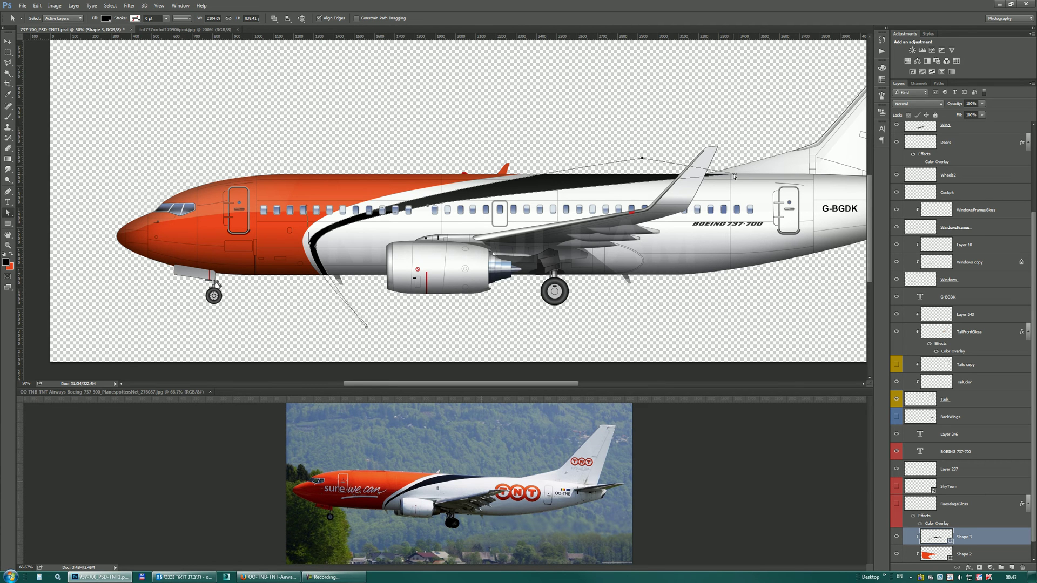
{"action": "left_click_drag", "start_coordinate": [735, 175], "coordinate": [728, 164]}
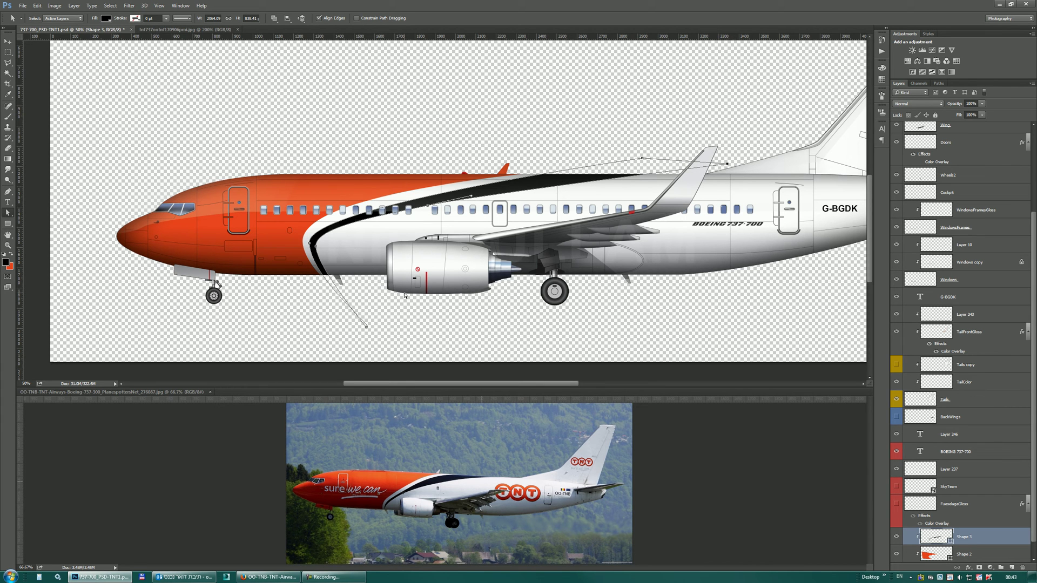
Smooth the black stripe's inner and front curves with their handles and set its layer's blend mode to Multiply
{"action": "left_click_drag", "start_coordinate": [432, 208], "coordinate": [493, 221]}
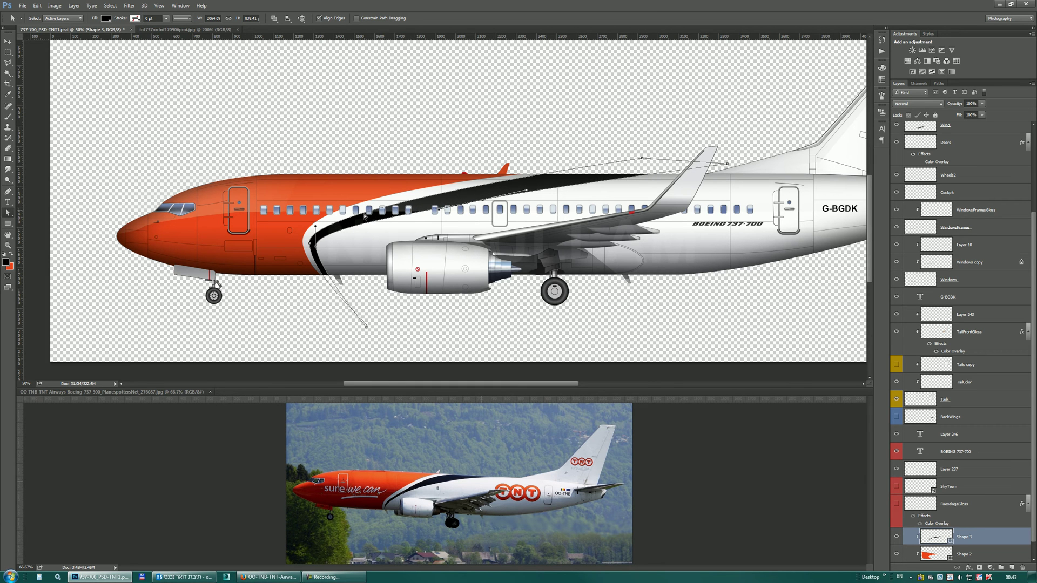
{"action": "left_click", "coordinate": [312, 244]}
{"action": "left_click_drag", "start_coordinate": [306, 209], "coordinate": [306, 199]}
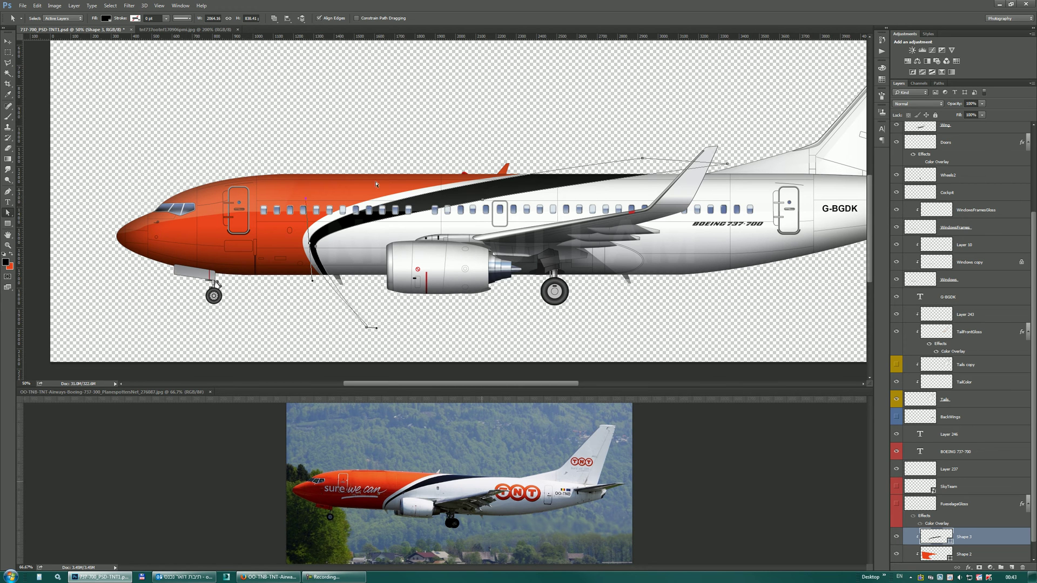
{"action": "left_click_drag", "start_coordinate": [643, 159], "coordinate": [644, 165]}
{"action": "left_click", "coordinate": [721, 337]}
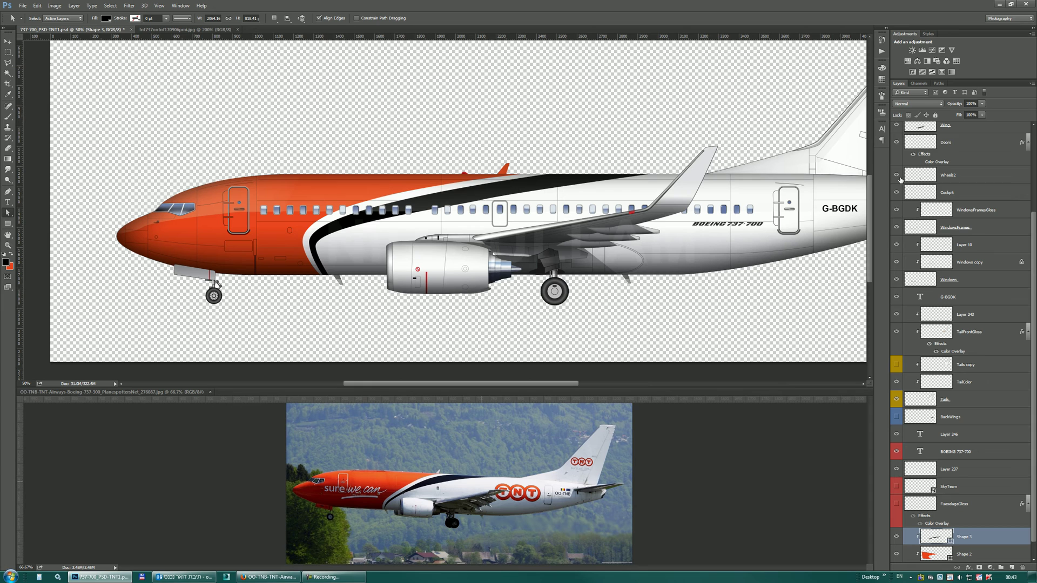
{"action": "left_click", "coordinate": [918, 103]}
{"action": "left_click", "coordinate": [918, 130]}
Draw an orange curved band across the upper tail fin with the Pen tool, directly above the Tails layer and clipped to it
{"action": "left_click_drag", "start_coordinate": [524, 240], "coordinate": [373, 276]}
{"action": "left_click_drag", "start_coordinate": [576, 235], "coordinate": [469, 257]}
{"action": "left_click_drag", "start_coordinate": [573, 236], "coordinate": [568, 245]}
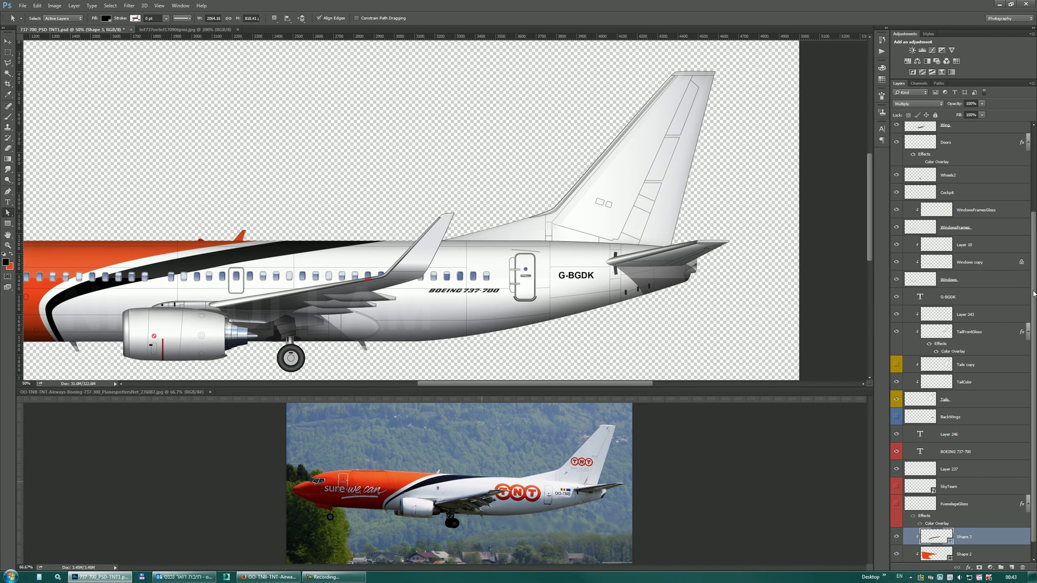
{"action": "left_click_drag", "start_coordinate": [1034, 293], "coordinate": [1033, 315]}
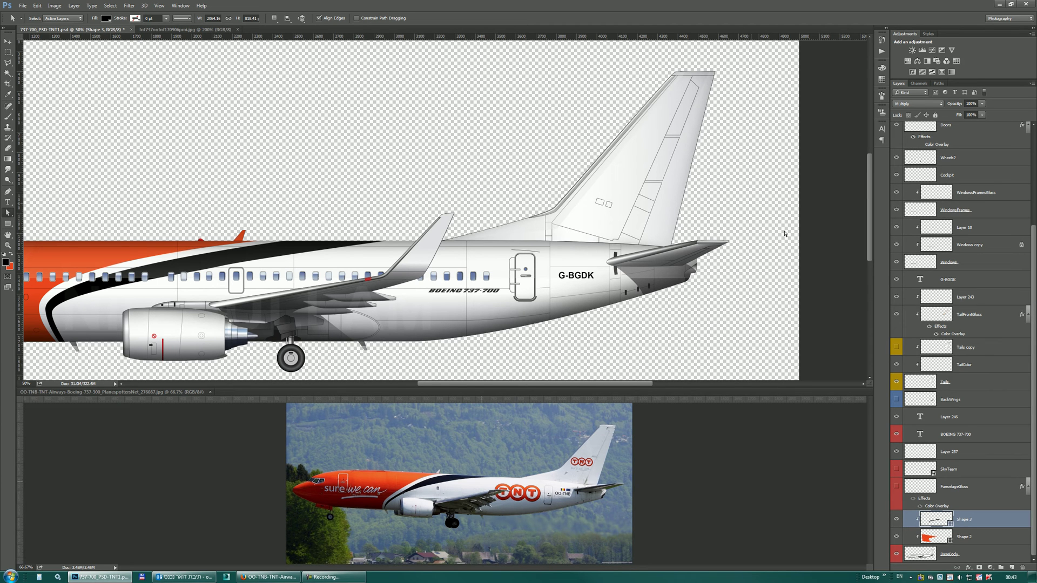
{"action": "key", "text": "v"}
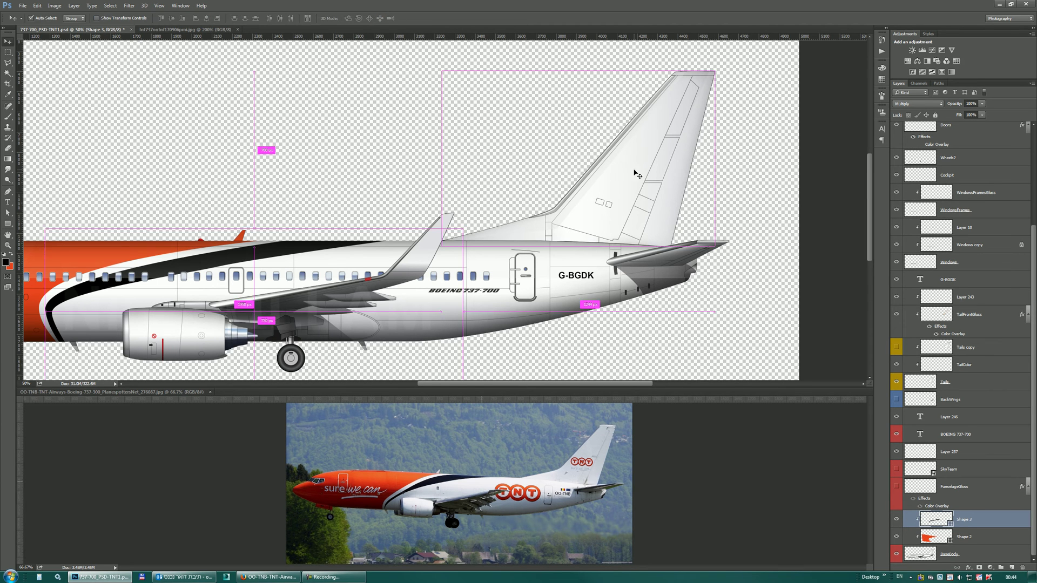
{"action": "left_click", "coordinate": [639, 174], "text": "ctrl"}
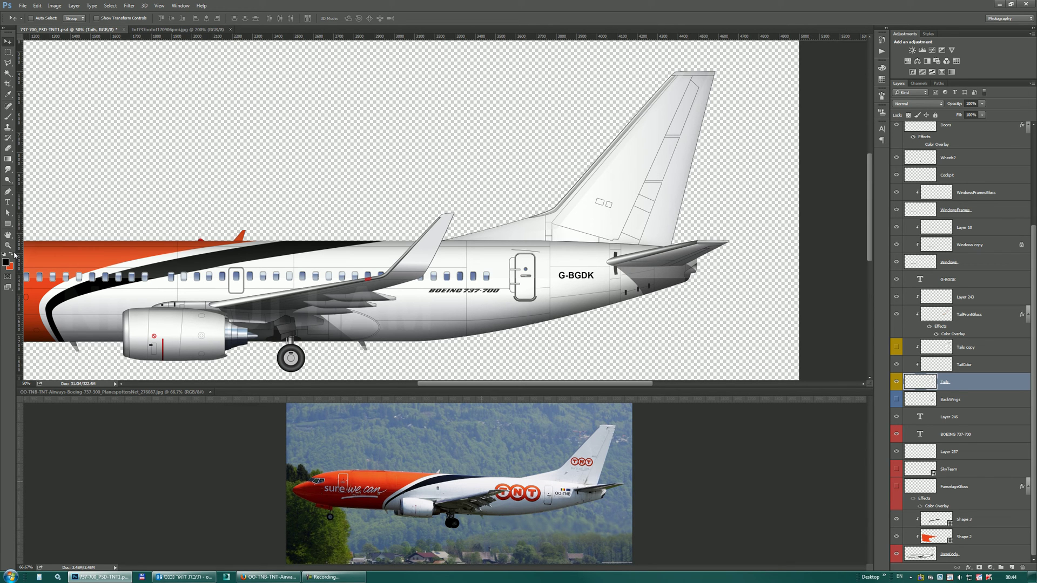
{"action": "key", "text": "p"}
{"action": "left_click", "coordinate": [758, 133]}
{"action": "left_click_drag", "start_coordinate": [631, 116], "coordinate": [546, 167]}
{"action": "left_click", "coordinate": [520, 179]}
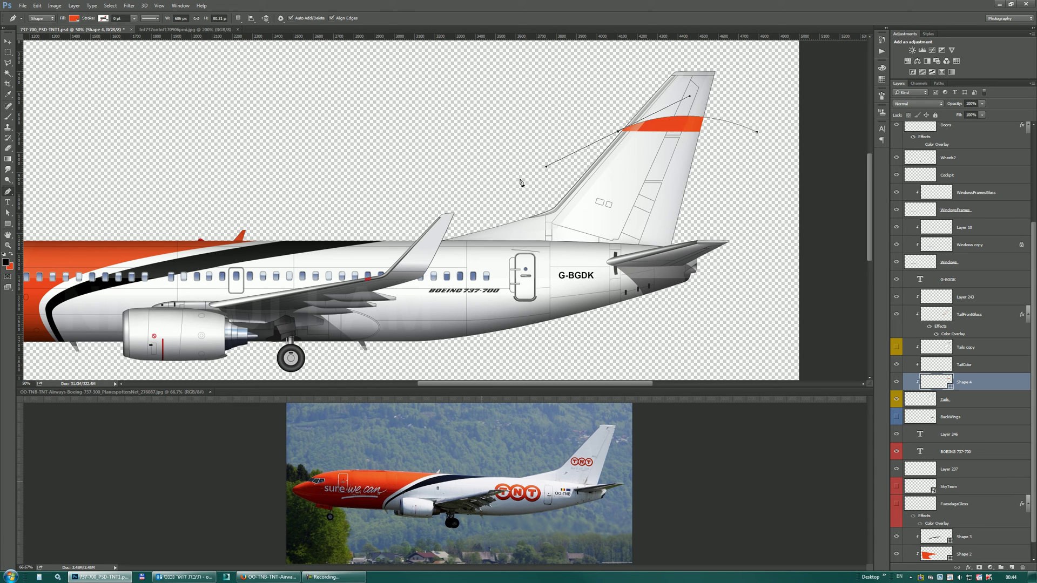
{"action": "left_click_drag", "start_coordinate": [679, 144], "coordinate": [785, 164]}
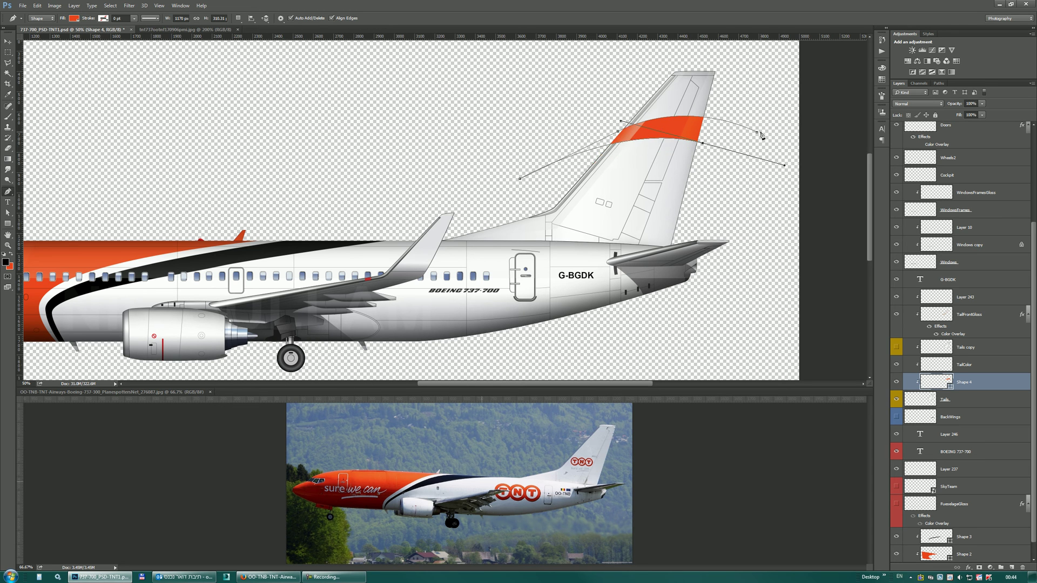
{"action": "left_click", "coordinate": [758, 134]}
{"action": "key", "text": "Return"}
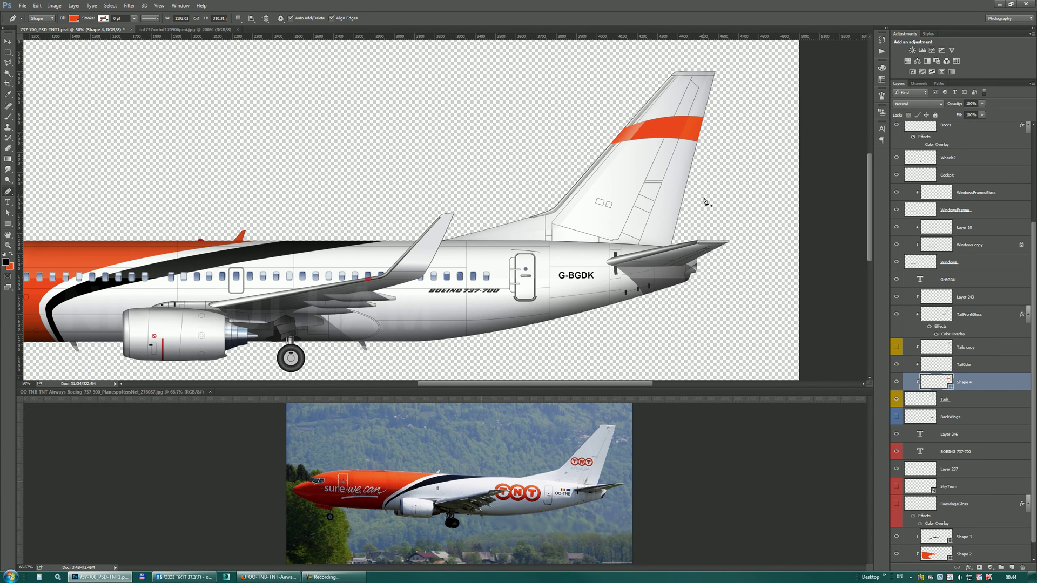
Pick a light blue foreground colour and draw a second curved band across the tail fin, sloping down rearward below the first
{"action": "left_click", "coordinate": [5, 262]}
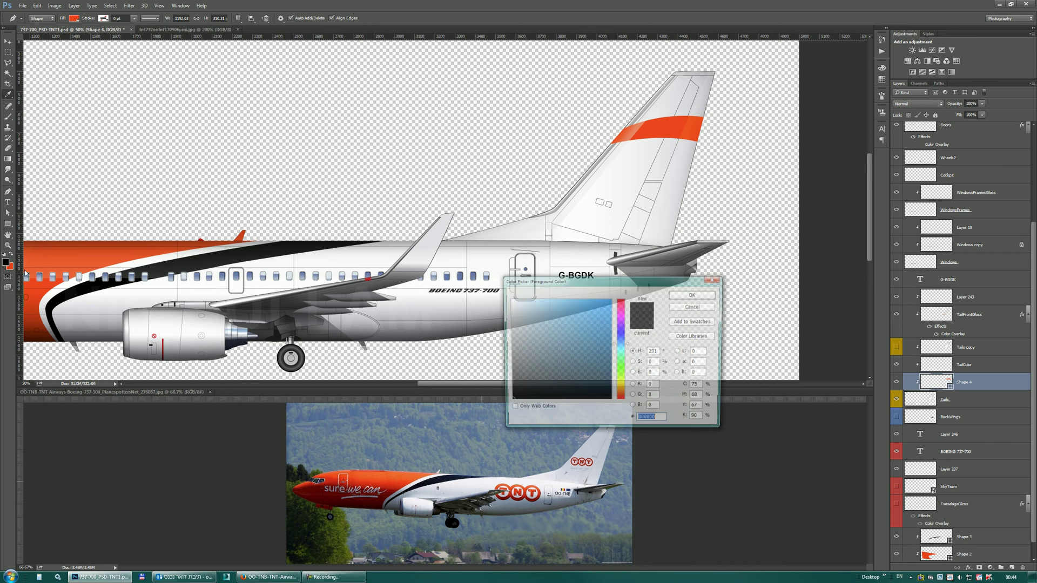
{"action": "left_click", "coordinate": [526, 334]}
{"action": "left_click", "coordinate": [694, 294]}
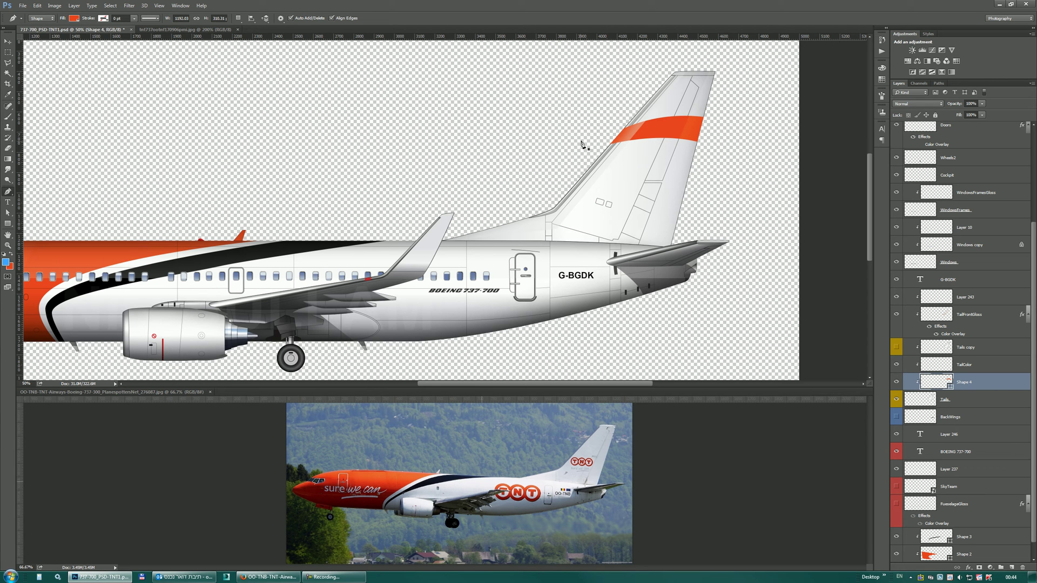
{"action": "left_click", "coordinate": [716, 197]}
{"action": "left_click_drag", "start_coordinate": [617, 147], "coordinate": [546, 145]}
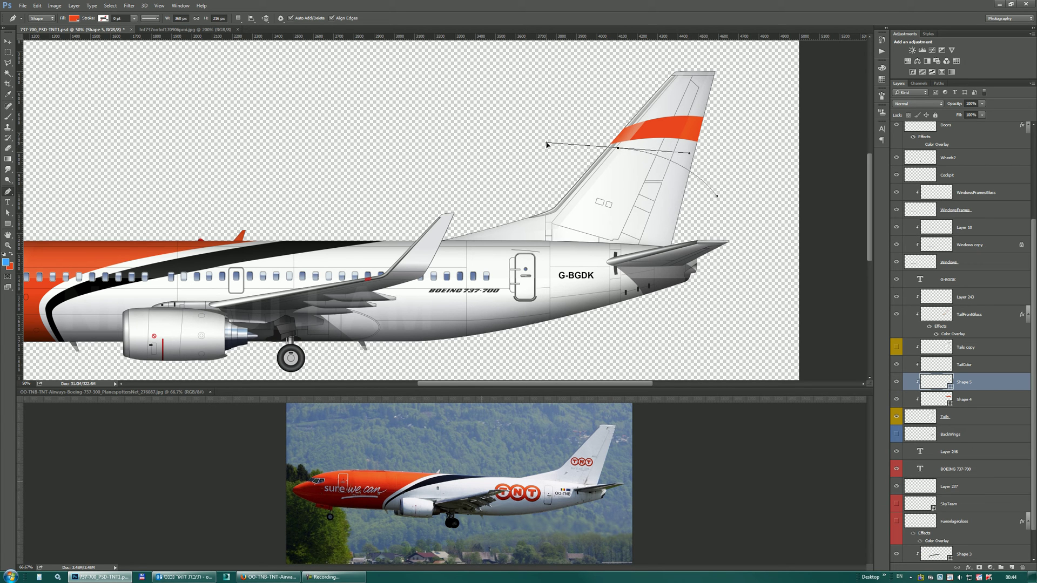
{"action": "left_click", "coordinate": [467, 141]}
{"action": "left_click", "coordinate": [445, 159]}
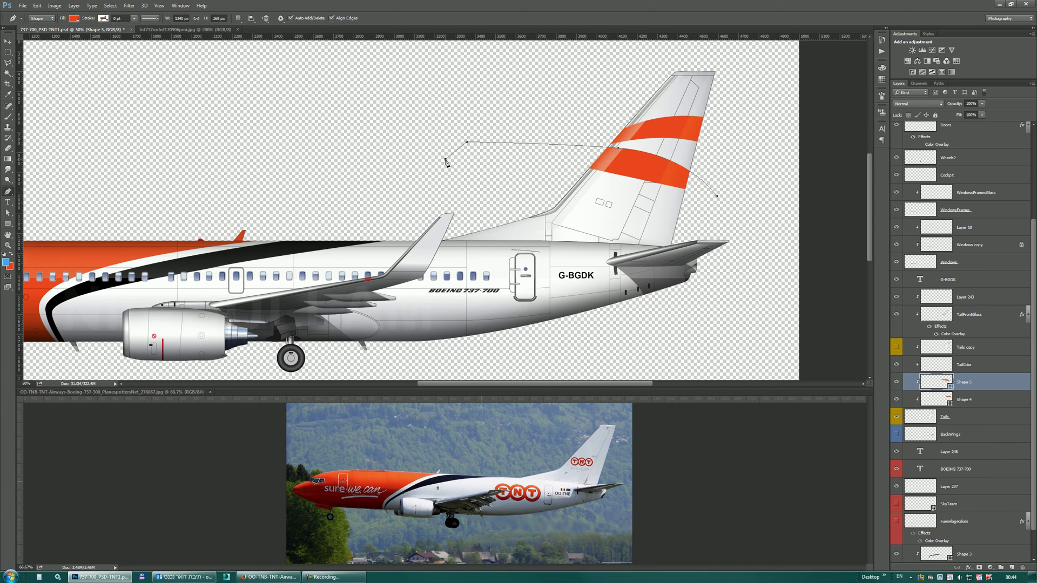
{"action": "left_click_drag", "start_coordinate": [654, 176], "coordinate": [725, 225]}
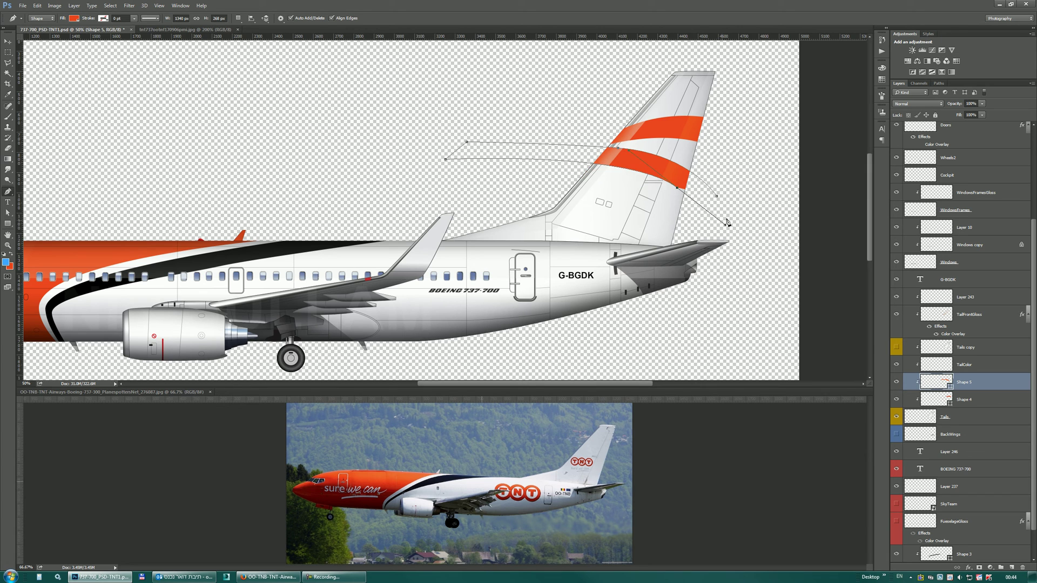
{"action": "left_click", "coordinate": [739, 215]}
{"action": "left_click", "coordinate": [718, 201]}
{"action": "key", "text": "Return"}
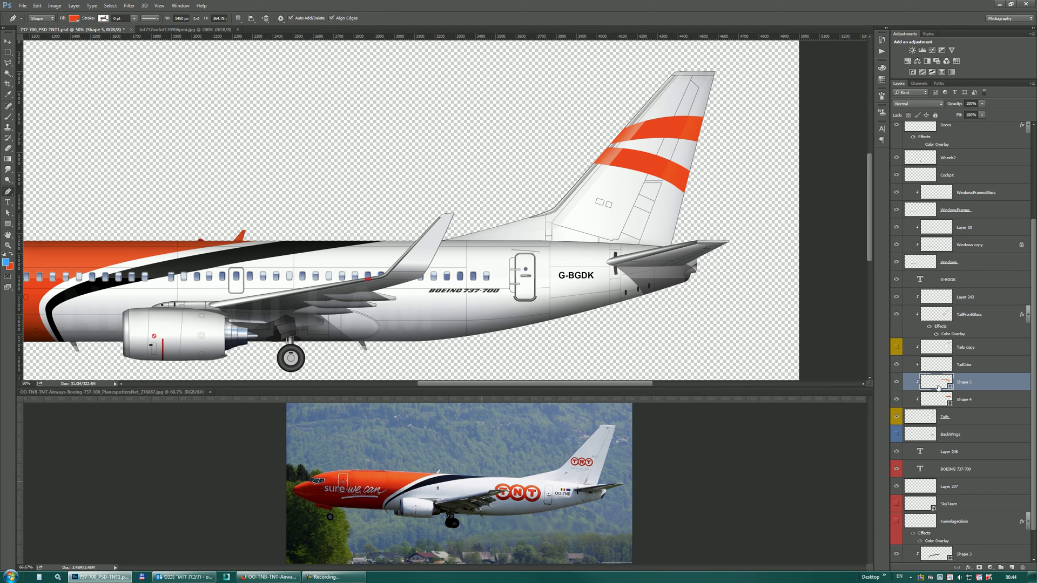
Change the lower tail band's fill colour to dark blue (0004a0)
{"action": "double_click", "coordinate": [949, 385]}
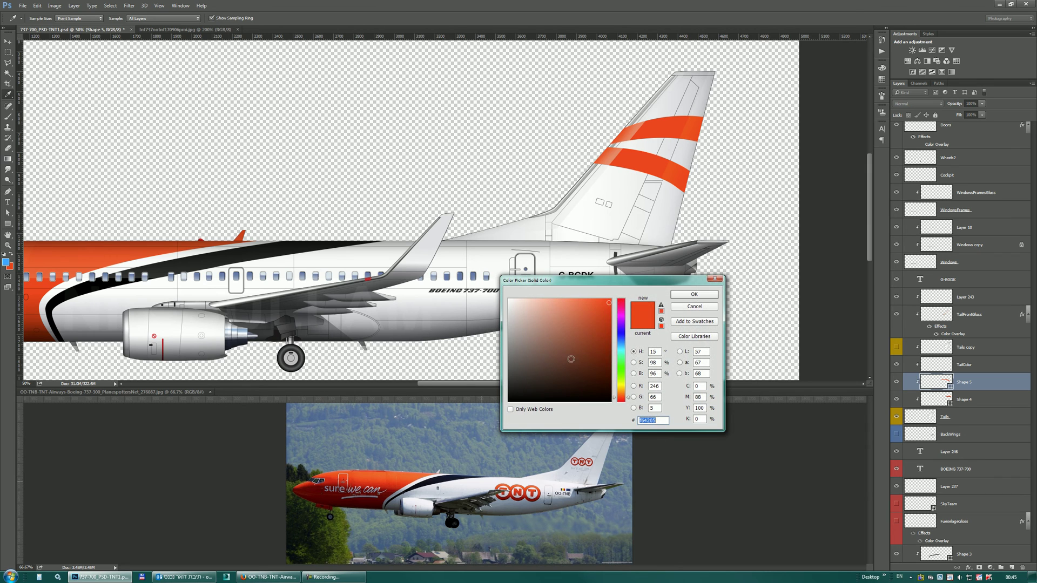
{"action": "left_click", "coordinate": [623, 336]}
{"action": "left_click_drag", "start_coordinate": [623, 338], "coordinate": [622, 333]}
{"action": "left_click", "coordinate": [613, 337]}
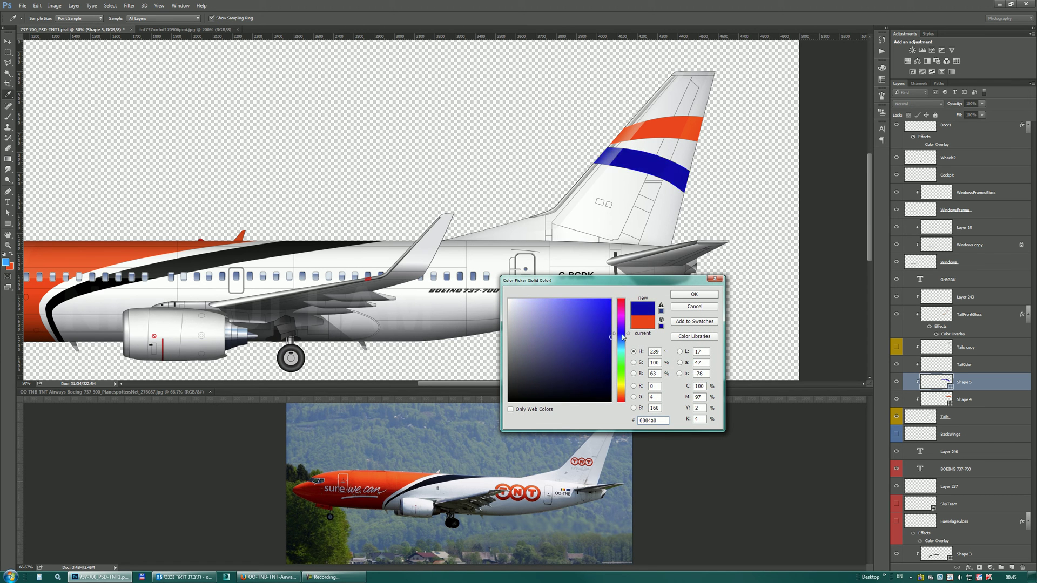
{"action": "left_click", "coordinate": [694, 294]}
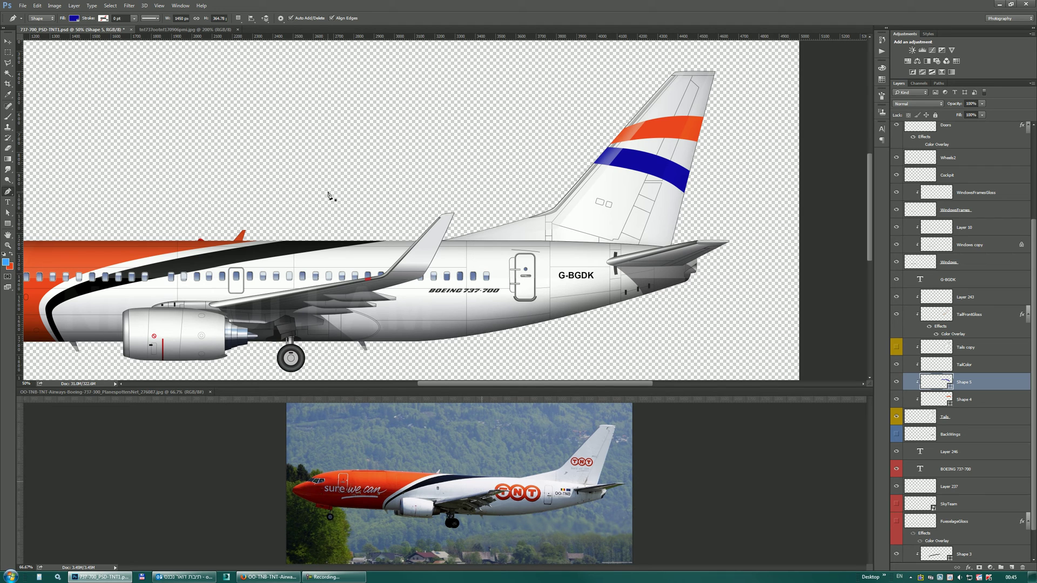
Draw a third curved band with the Pen tool, rising rearward from the fin base across the orange and blue bands
{"action": "left_click", "coordinate": [730, 92]}
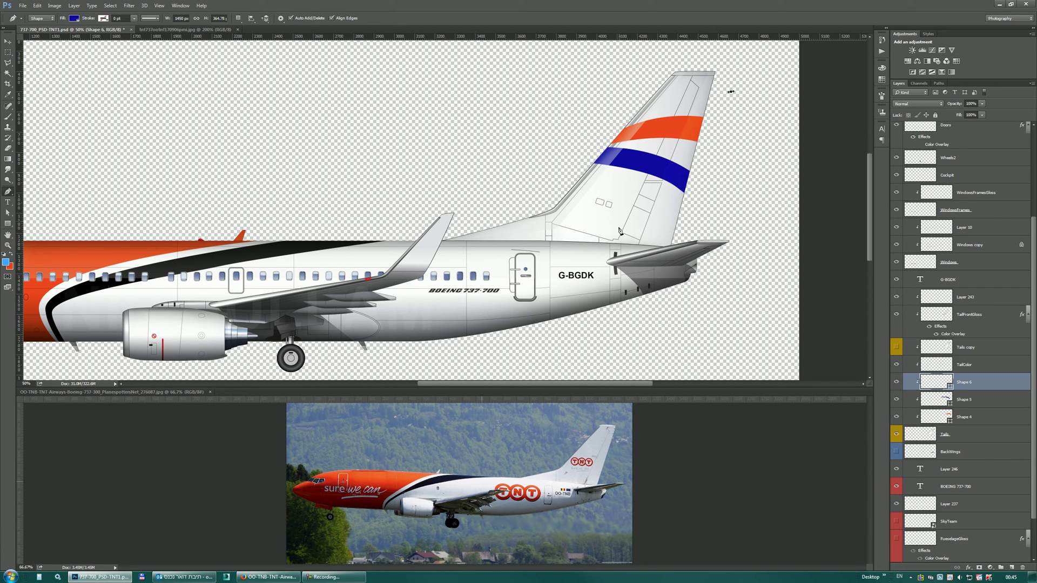
{"action": "left_click_drag", "start_coordinate": [614, 230], "coordinate": [675, 345]}
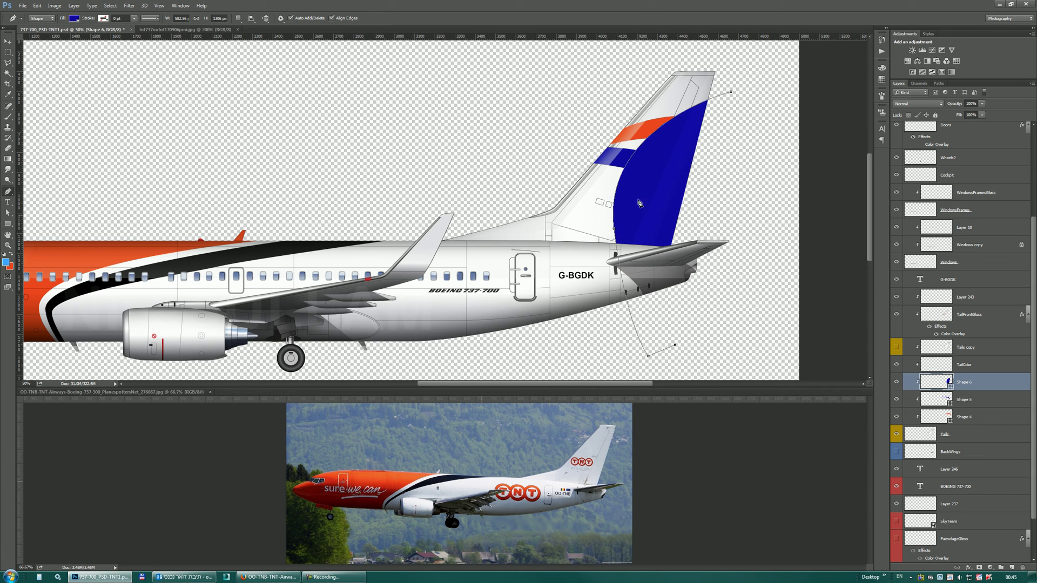
{"action": "left_click_drag", "start_coordinate": [645, 173], "coordinate": [682, 127]}
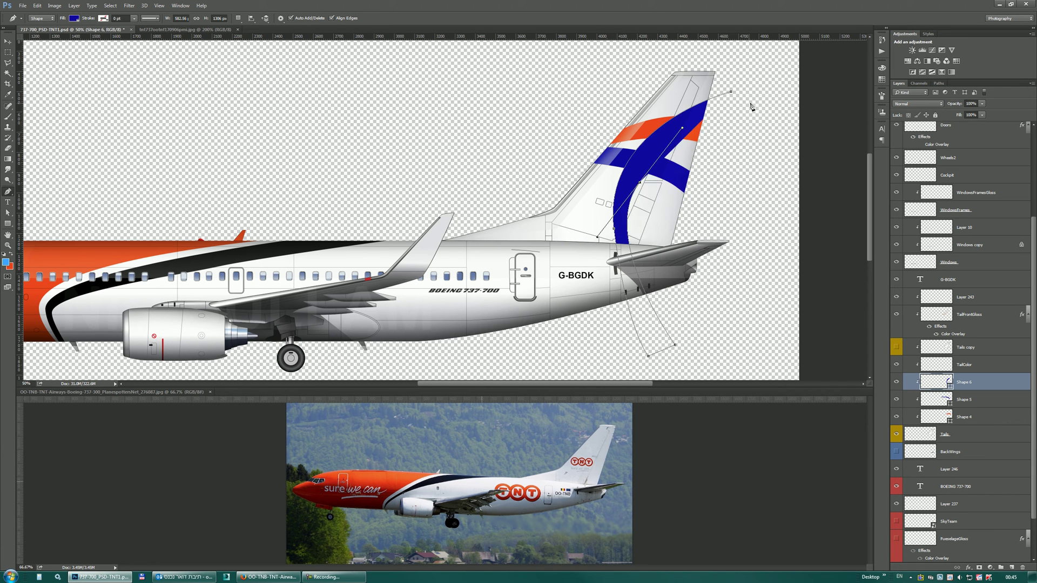
{"action": "left_click_drag", "start_coordinate": [730, 92], "coordinate": [784, 80]}
{"action": "key", "text": "Return"}
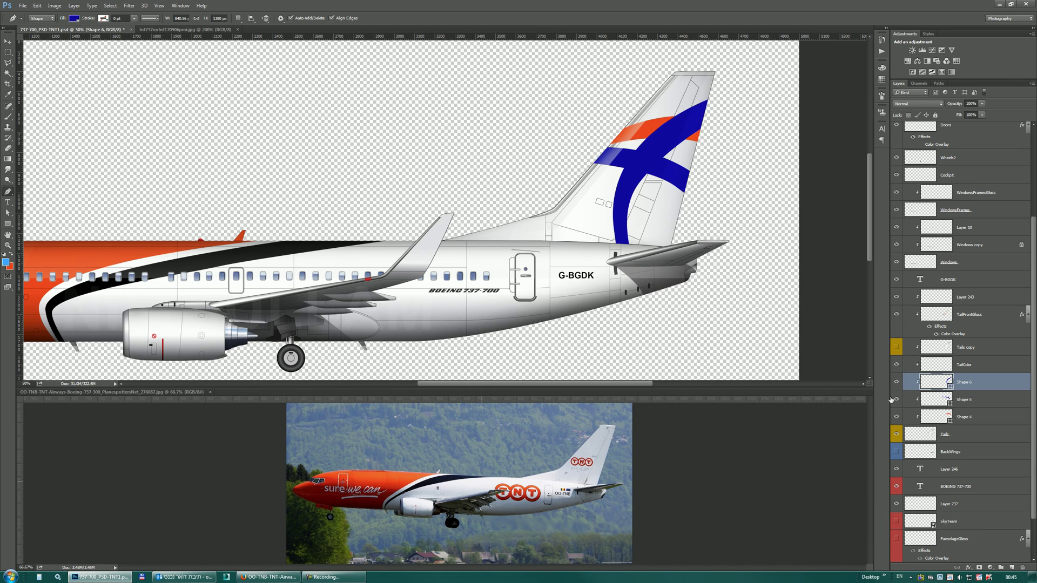
Change the fill colour of the new rising tail band to bright yellow
{"action": "double_click", "coordinate": [937, 382]}
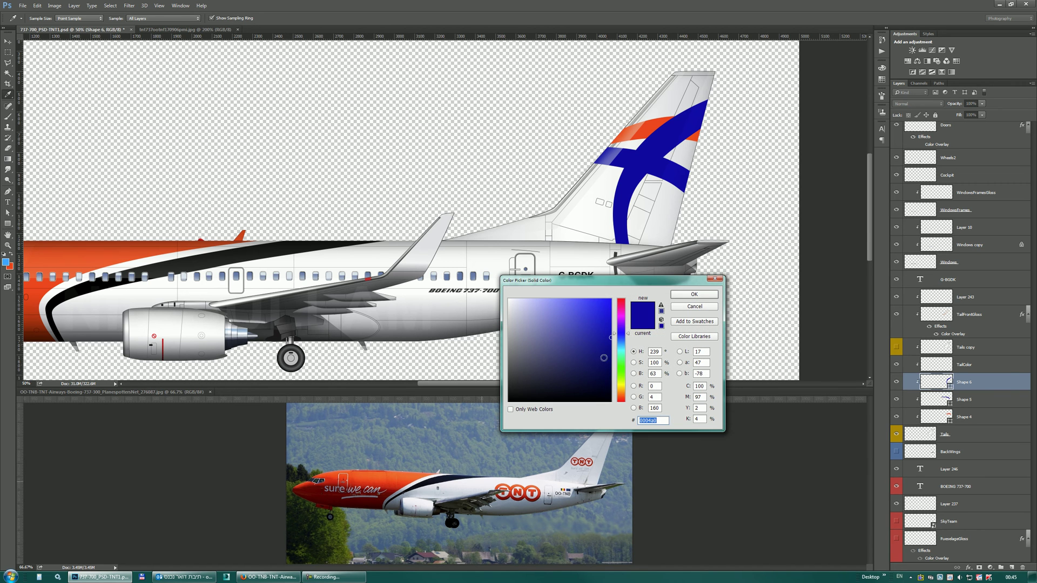
{"action": "left_click", "coordinate": [621, 387]}
{"action": "left_click", "coordinate": [611, 301]}
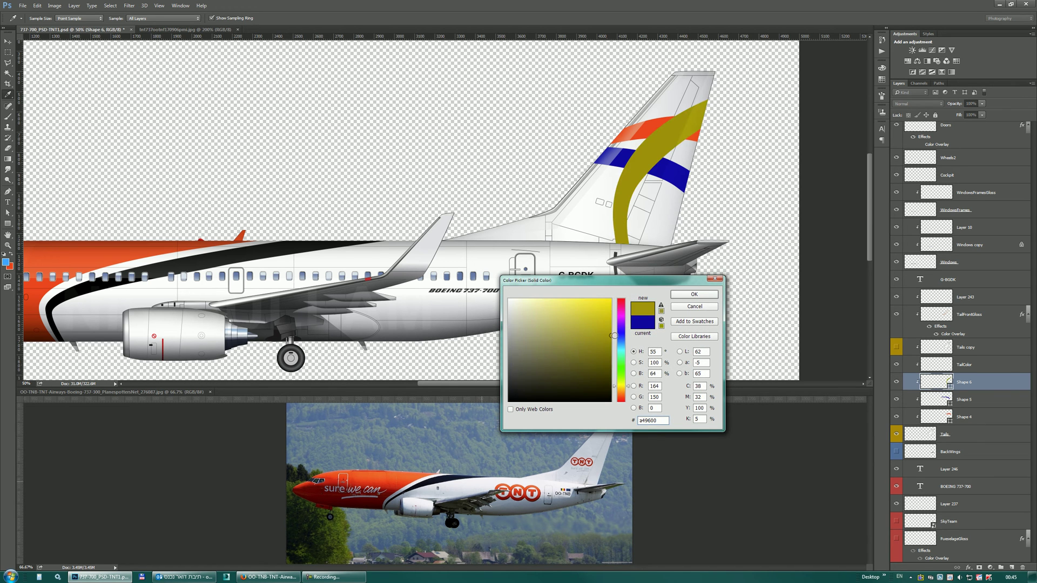
{"action": "left_click_drag", "start_coordinate": [612, 301], "coordinate": [670, 302]}
{"action": "left_click", "coordinate": [694, 295]}
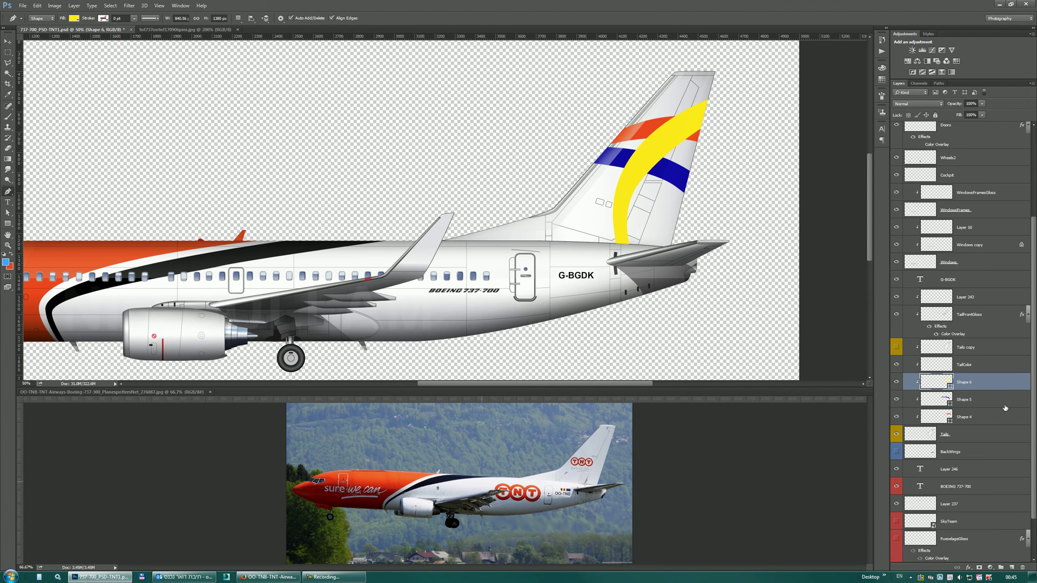
Set the blend mode of the three tail band layers, Shape 4 to Shape 6, to Multiply
{"action": "left_click", "coordinate": [991, 418], "text": "shift"}
{"action": "left_click", "coordinate": [914, 104]}
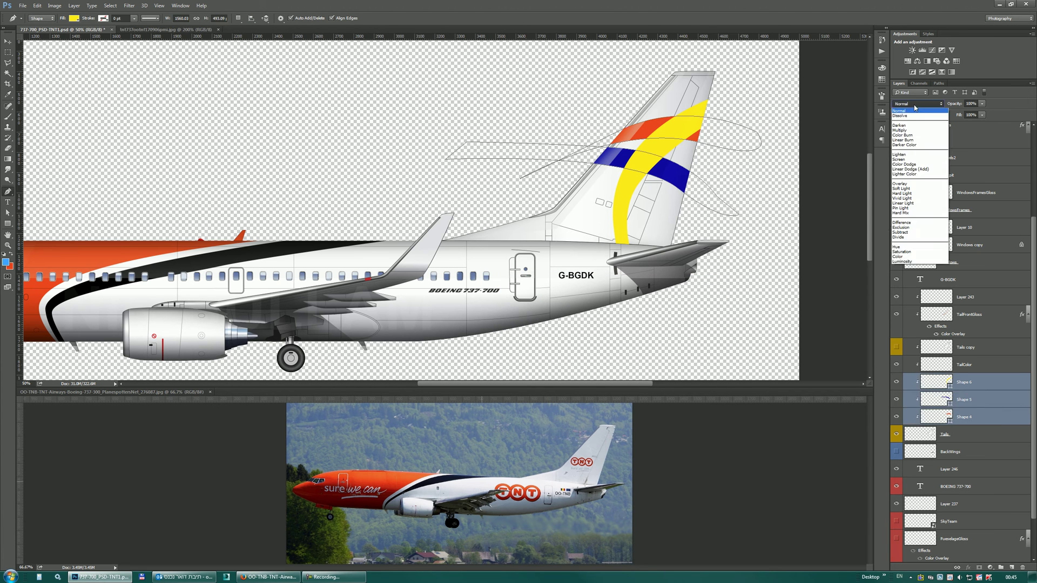
{"action": "left_click", "coordinate": [911, 130]}
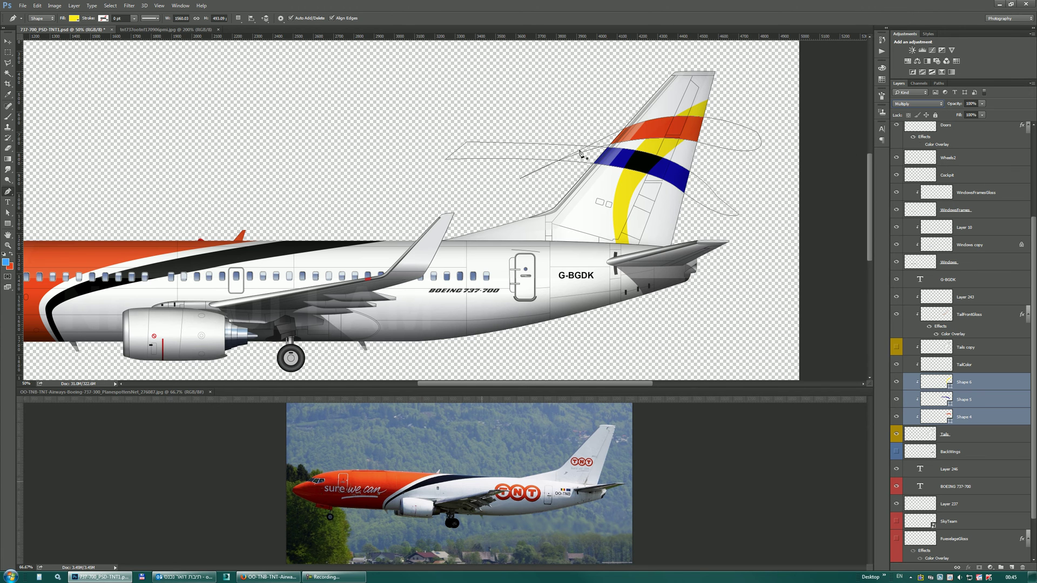
Compare the three tail bands up close in Normal blend mode, then return them to Multiply
{"action": "left_click_drag", "start_coordinate": [423, 153], "coordinate": [331, 193]}
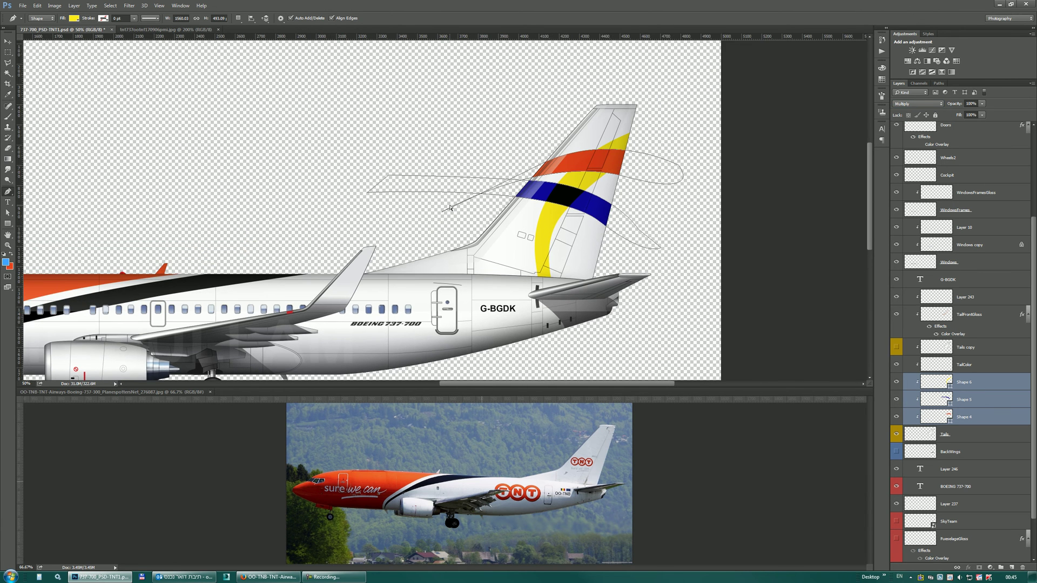
{"action": "key", "text": "ctrl+plus"}
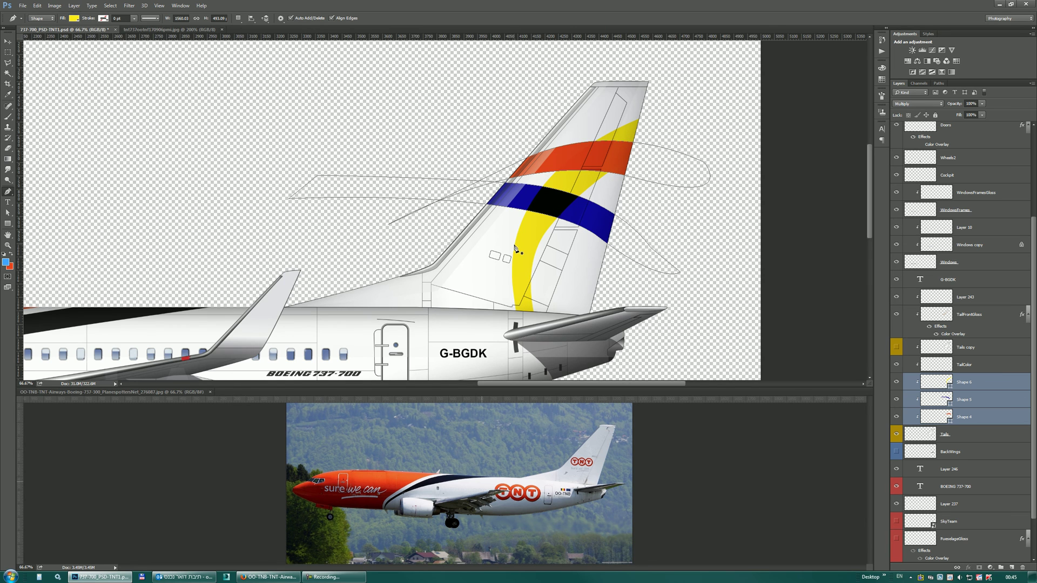
{"action": "key", "text": "ctrl+plus"}
{"action": "left_click_drag", "start_coordinate": [516, 248], "coordinate": [447, 244]}
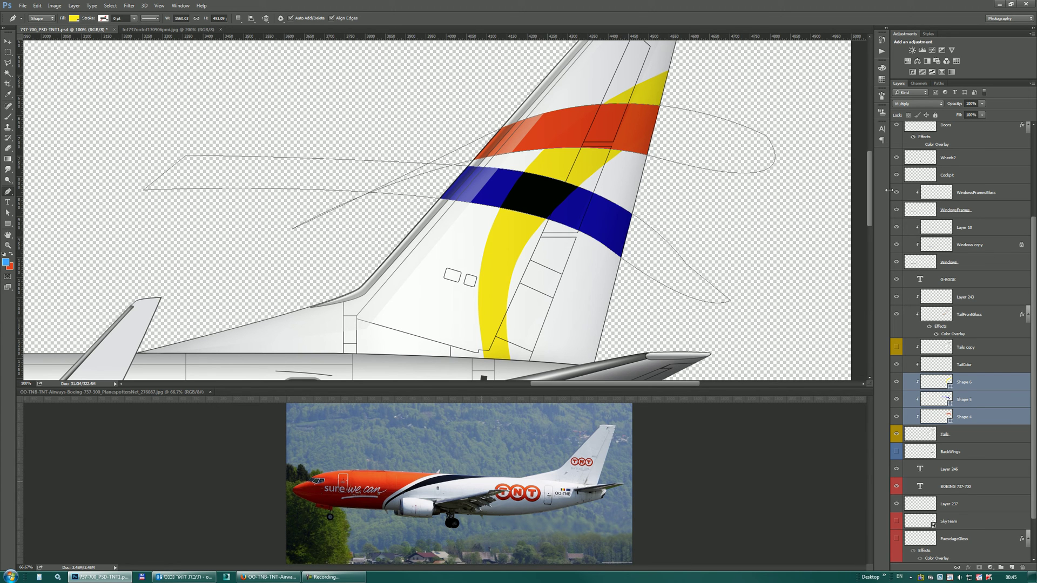
{"action": "left_click", "coordinate": [911, 104]}
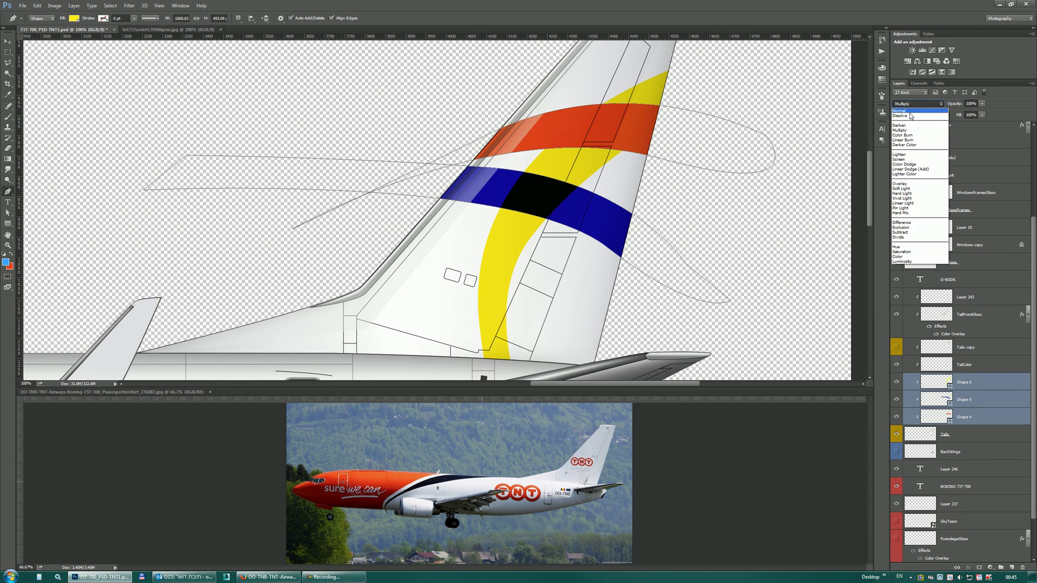
{"action": "left_click", "coordinate": [912, 111]}
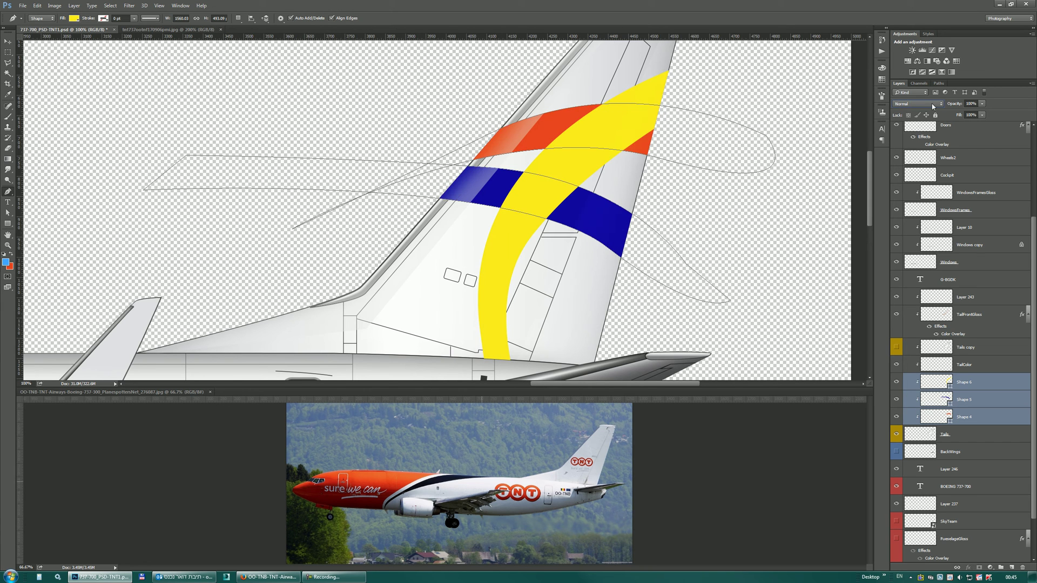
{"action": "left_click", "coordinate": [929, 105]}
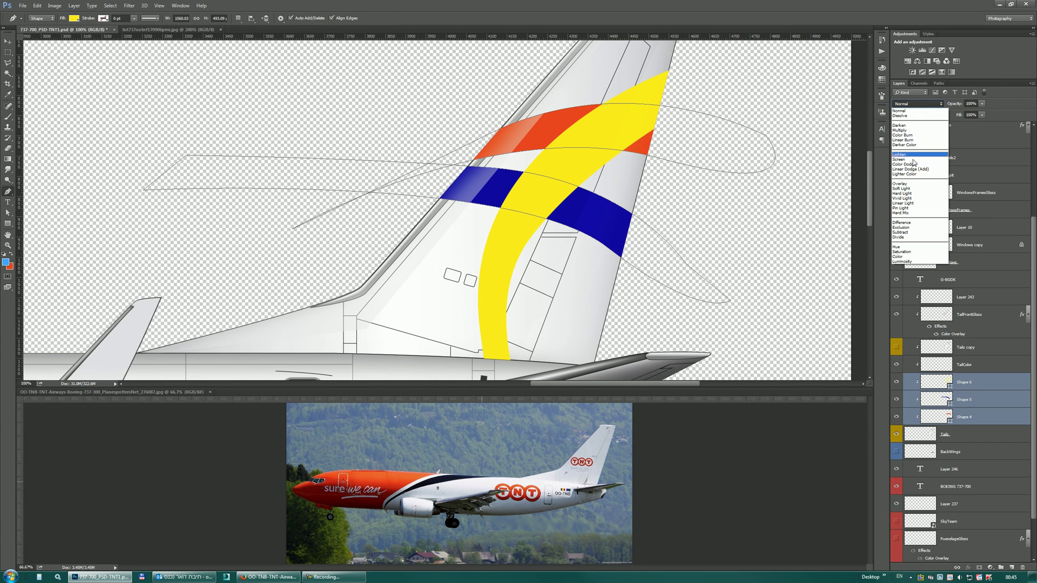
{"action": "left_click", "coordinate": [907, 131]}
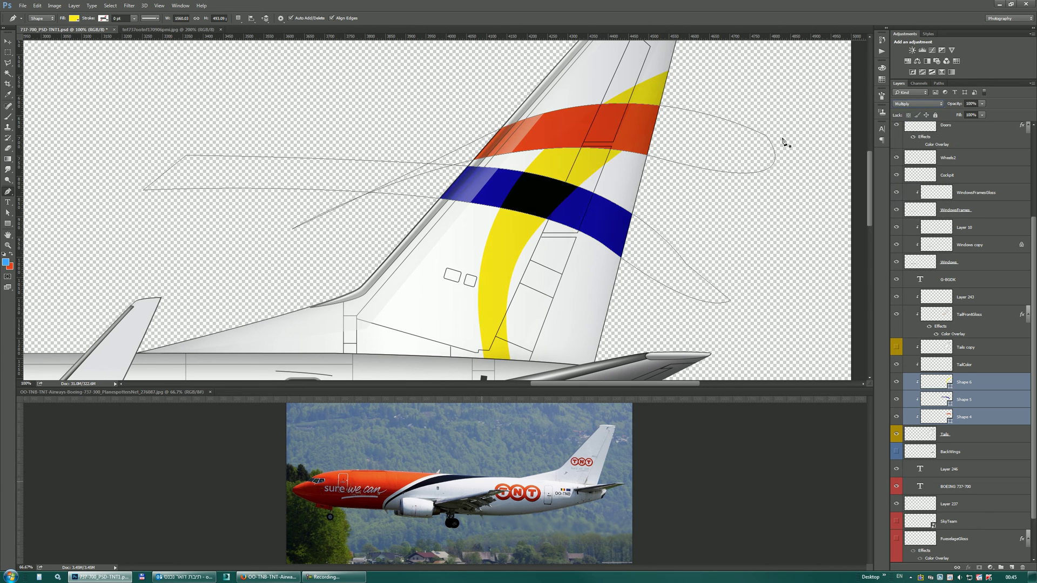
Rasterize the three selected tail band shape layers
{"action": "right_click", "coordinate": [983, 383]}
{"action": "left_click", "coordinate": [961, 123]}
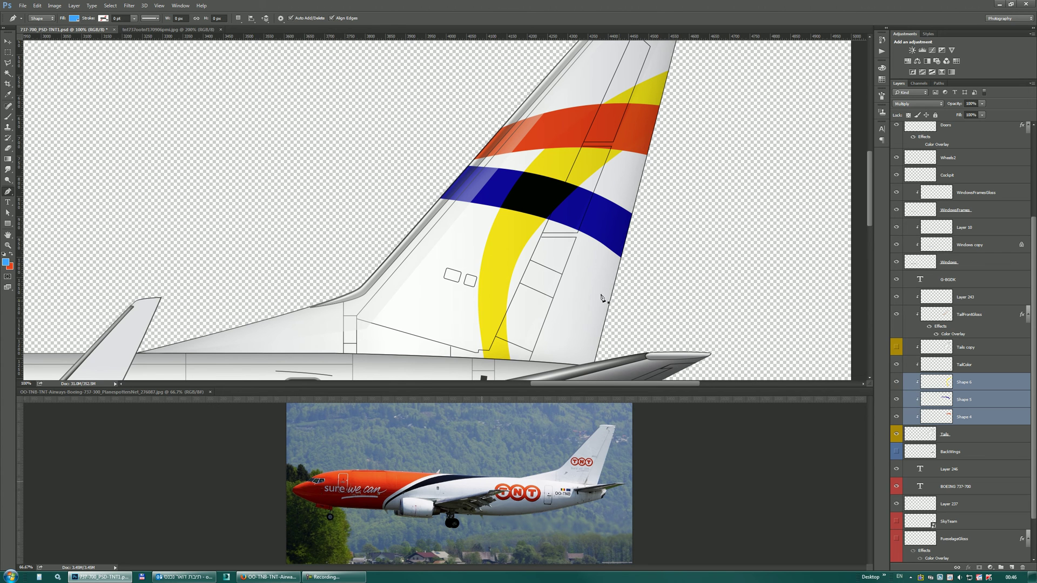
{"action": "key", "text": "v"}
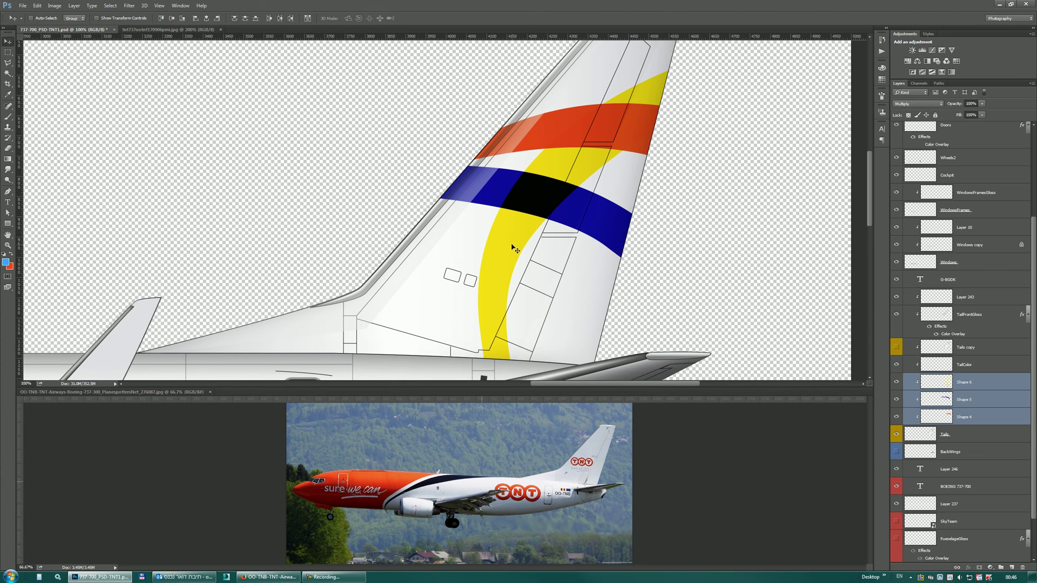
Hide the yellow band where it crosses the dark blue one, using an inverted layer mask made from the blue band's outline
{"action": "left_click", "coordinate": [898, 382]}
{"action": "left_click", "coordinate": [897, 382]}
{"action": "left_click", "coordinate": [968, 386]}
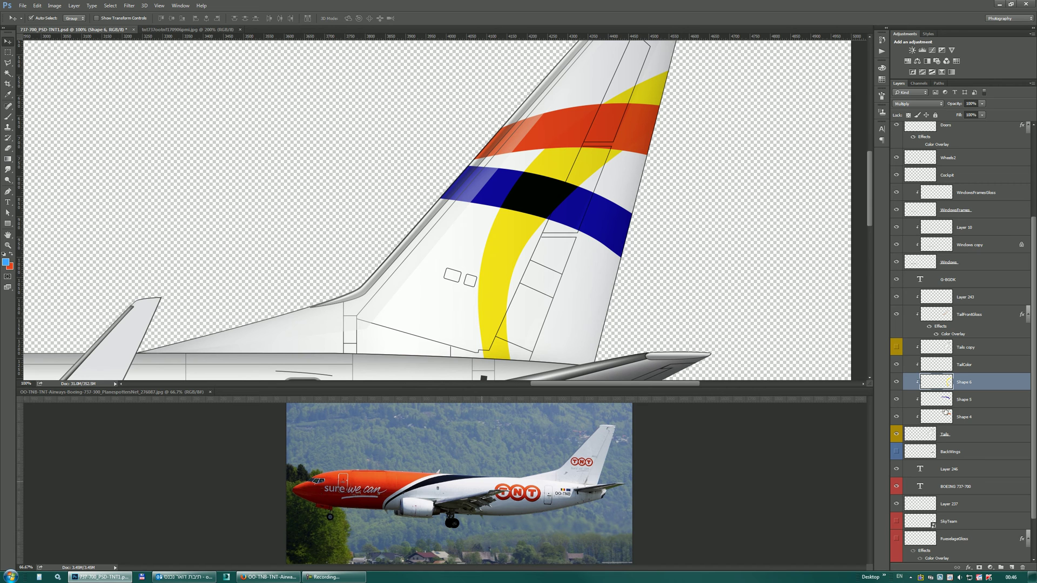
{"action": "left_click", "coordinate": [946, 402], "text": "ctrl"}
{"action": "key", "text": "e"}
{"action": "left_click", "coordinate": [547, 197]}
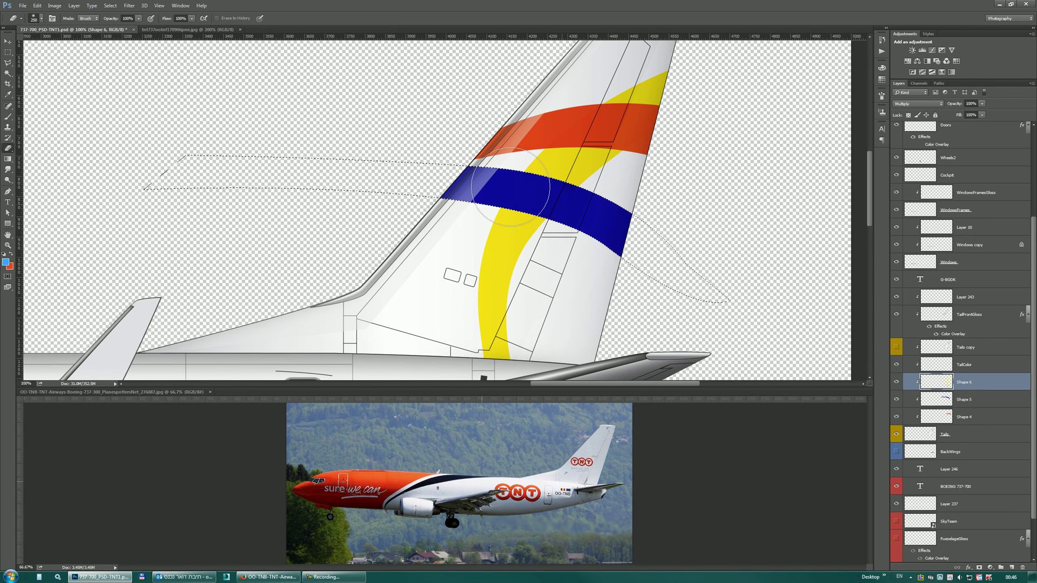
{"action": "key", "text": "ctrl+z"}
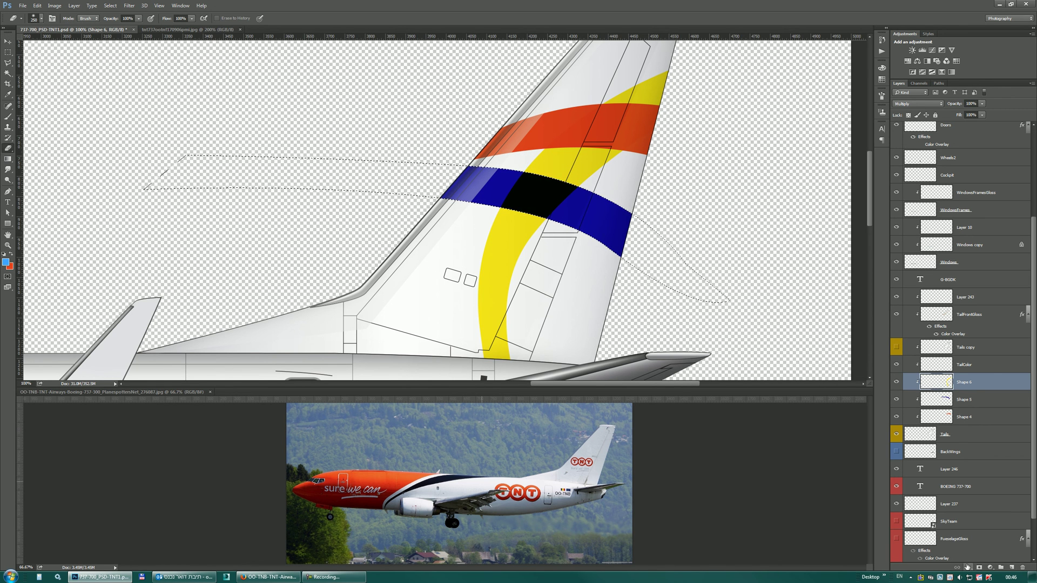
{"action": "left_click", "coordinate": [979, 568]}
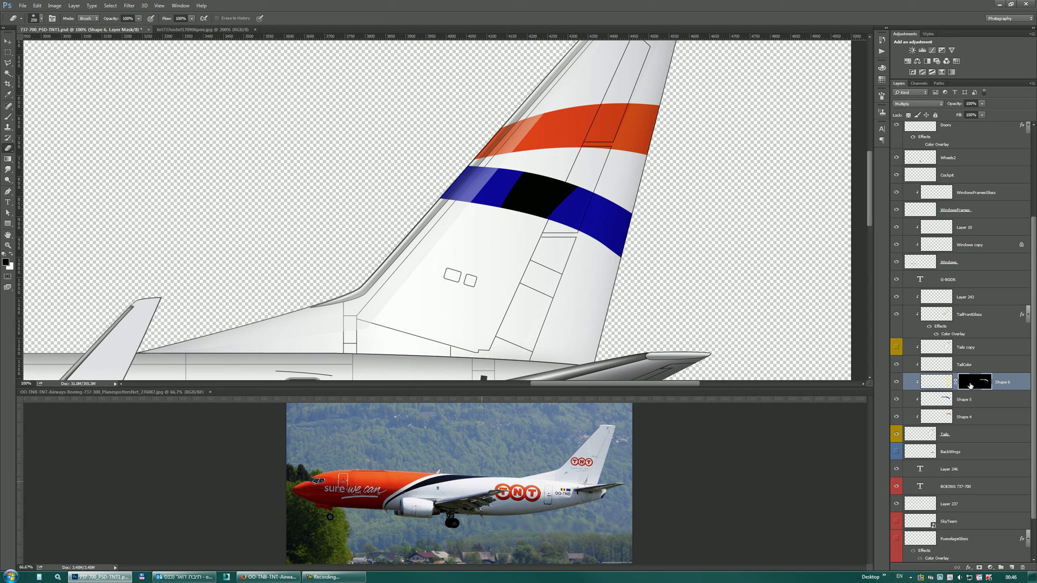
{"action": "key", "text": "ctrl+i"}
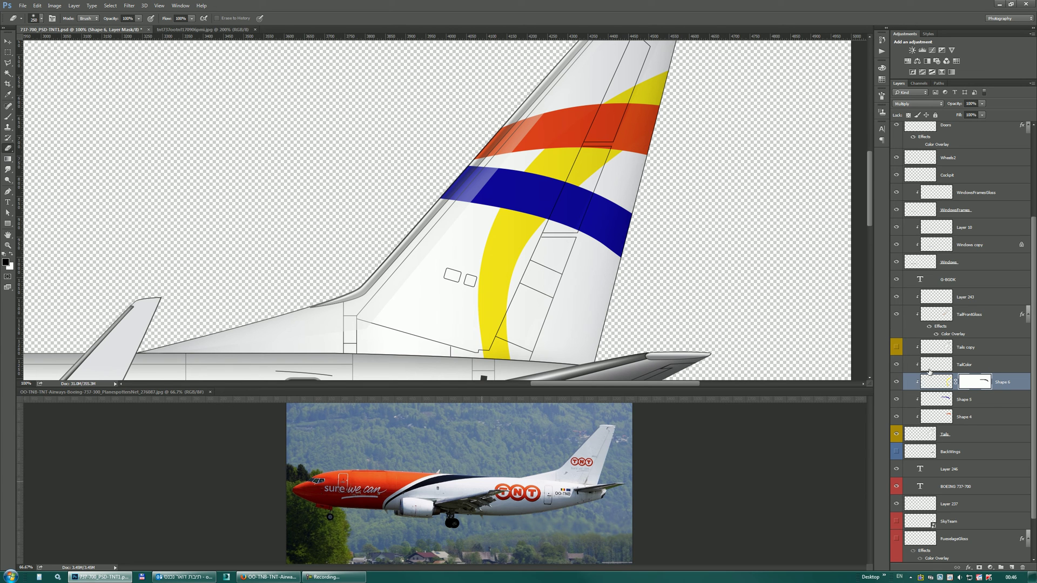
Erase the part of the orange tail band inside the yellow band's outline, then clear the selection
{"action": "left_click_drag", "start_coordinate": [609, 215], "coordinate": [596, 231]}
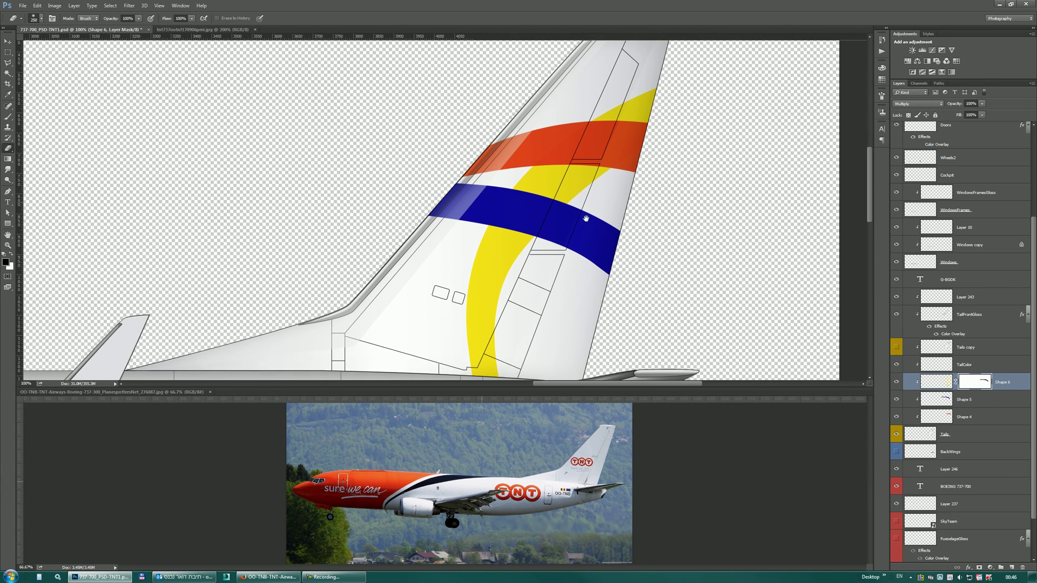
{"action": "key", "text": "v"}
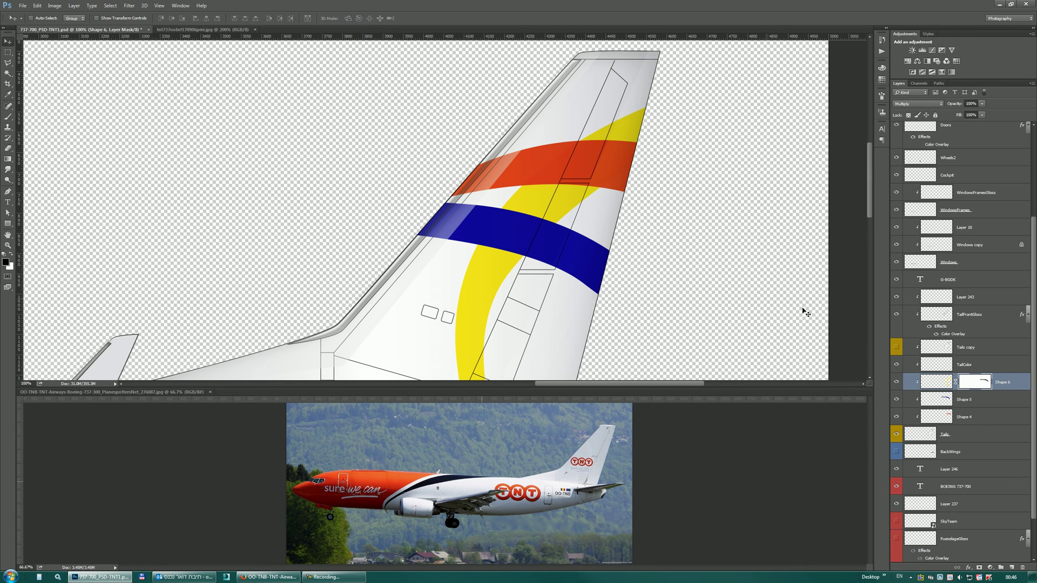
{"action": "left_click", "coordinate": [941, 417]}
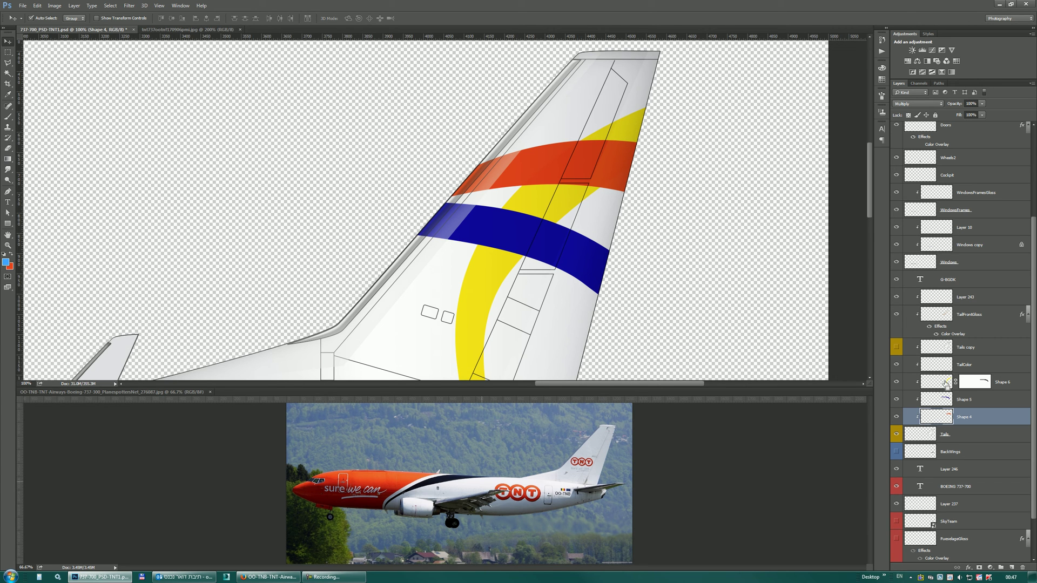
{"action": "left_click", "coordinate": [940, 417], "text": "ctrl"}
{"action": "key", "text": "e"}
{"action": "mouse_move", "coordinate": [621, 167]}
{"action": "left_mouse_down"}
{"action": "mouse_move", "coordinate": [540, 162]}
{"action": "mouse_move", "coordinate": [565, 157]}
{"action": "left_mouse_up"}
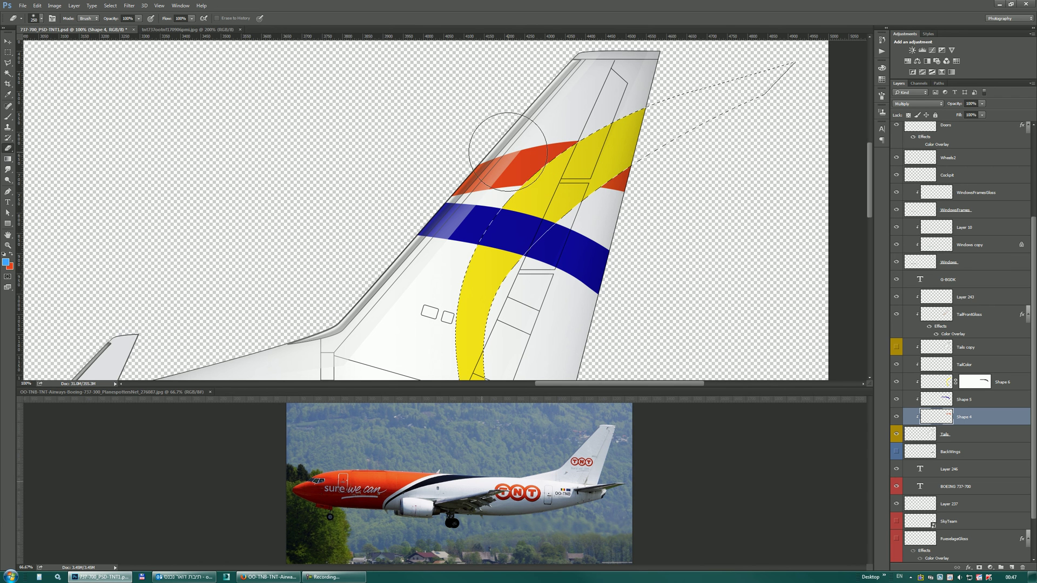
{"action": "key", "text": "ctrl+d"}
Hide the fuselage's orange nose and black stripe layers, Shape 2 and Shape 3
{"action": "key", "text": "ctrl+minus"}
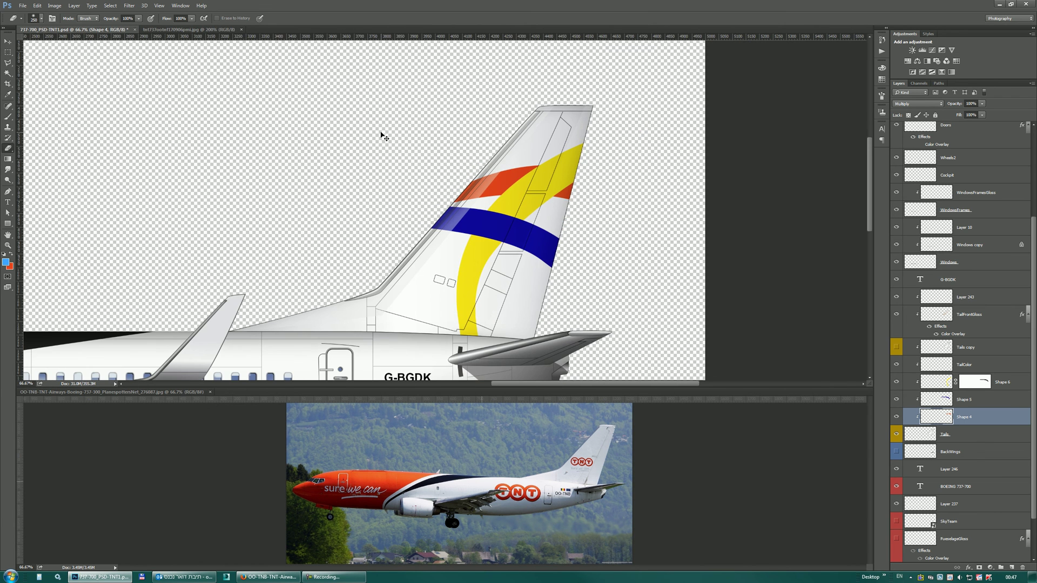
{"action": "key", "text": "ctrl+minus"}
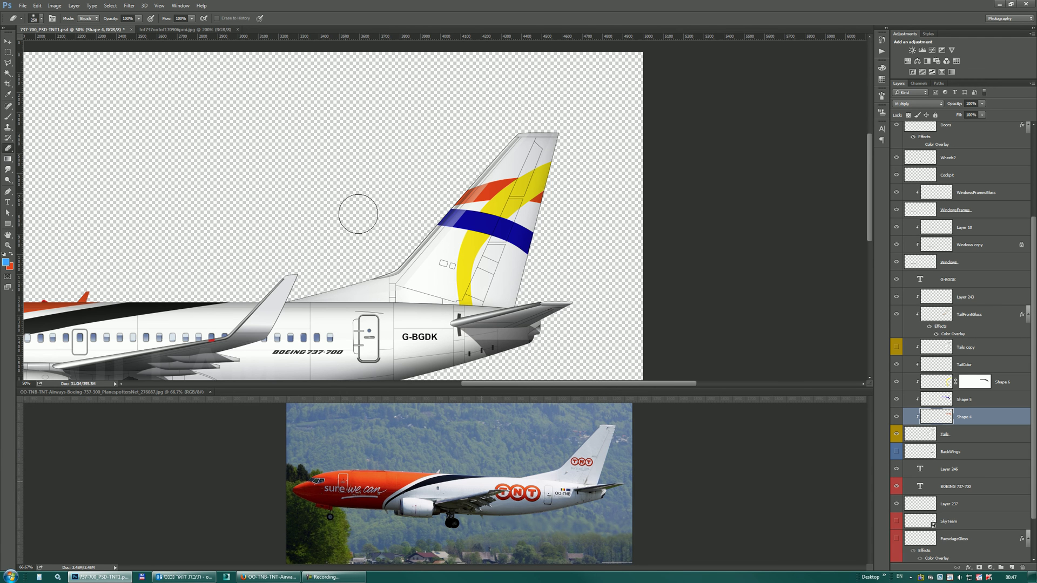
{"action": "left_click_drag", "start_coordinate": [332, 236], "coordinate": [524, 171]}
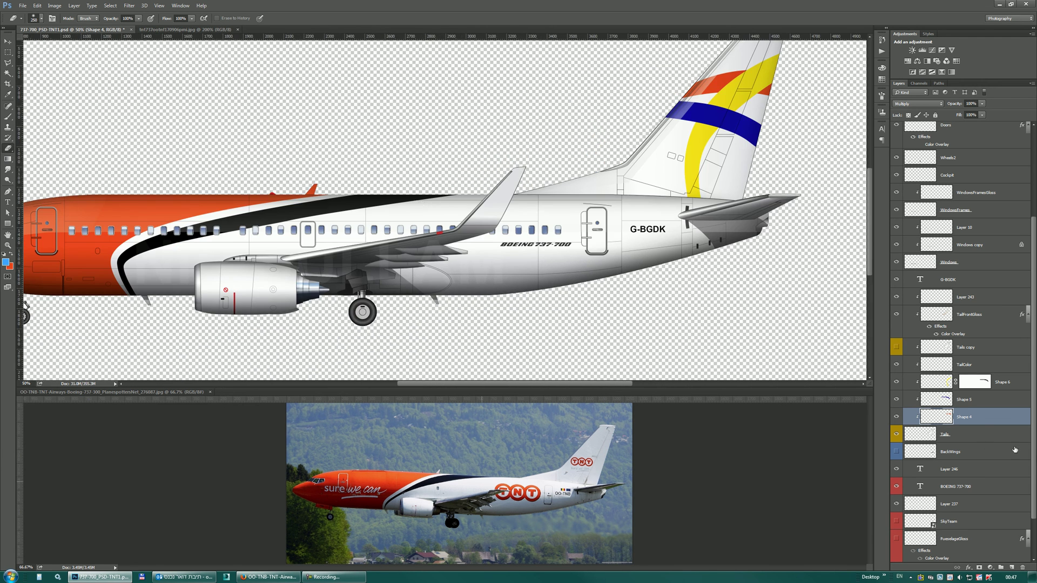
{"action": "left_click_drag", "start_coordinate": [1033, 464], "coordinate": [1032, 532]}
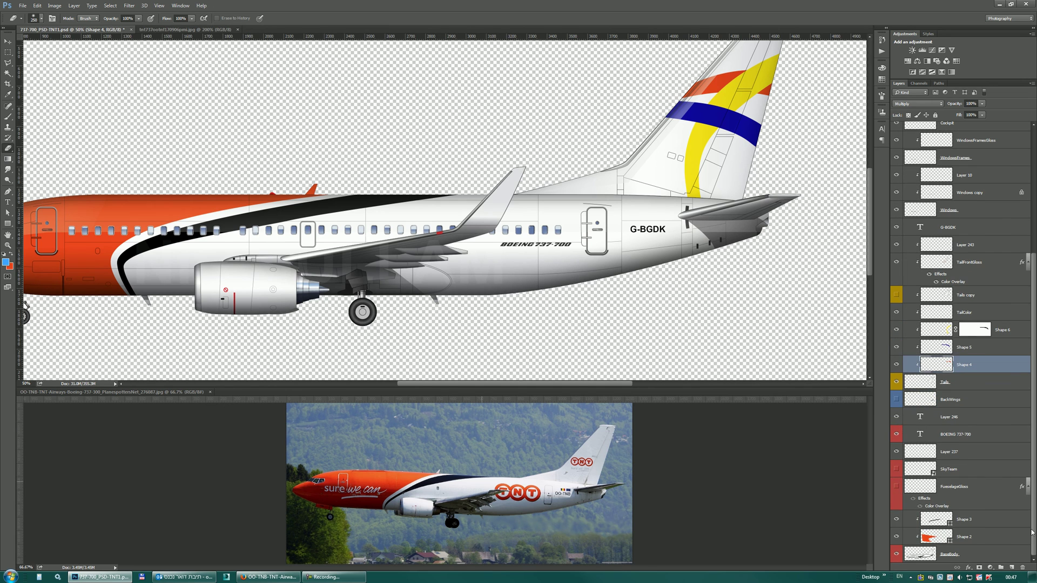
{"action": "left_click", "coordinate": [896, 537]}
Add a new layer and set the foreground colour to deep blue, #0325b6
{"action": "left_click", "coordinate": [1012, 568]}
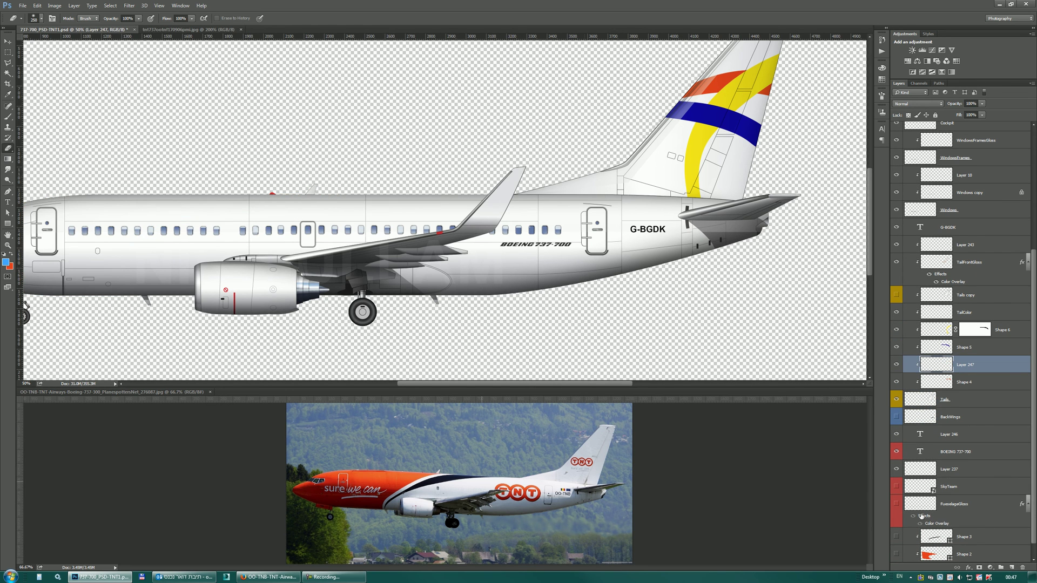
{"action": "left_click_drag", "start_coordinate": [469, 340], "coordinate": [524, 338]}
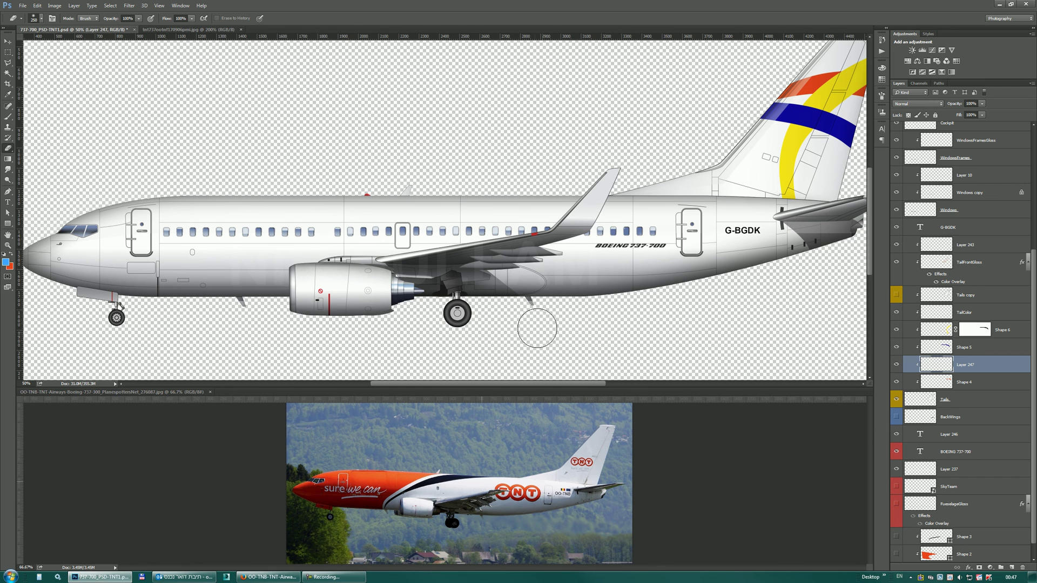
{"action": "key", "text": "p"}
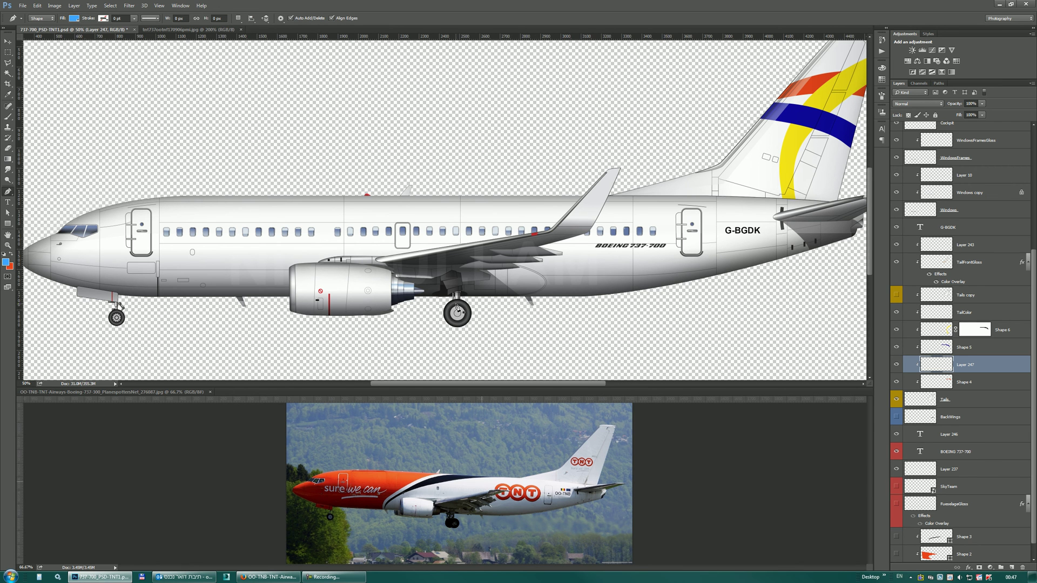
{"action": "left_click", "coordinate": [6, 263]}
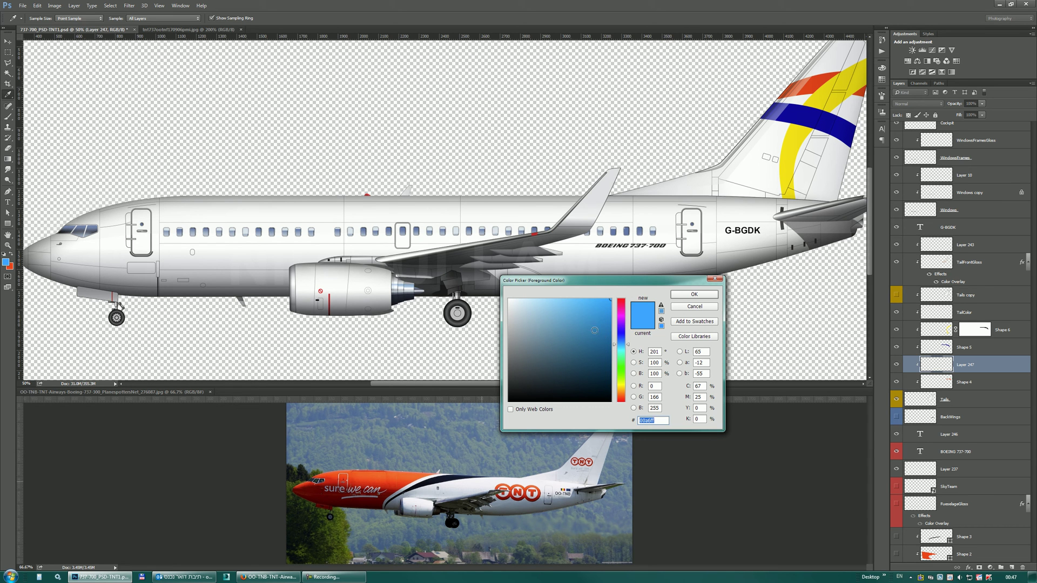
{"action": "left_click", "coordinate": [621, 336]}
{"action": "left_click", "coordinate": [609, 328]}
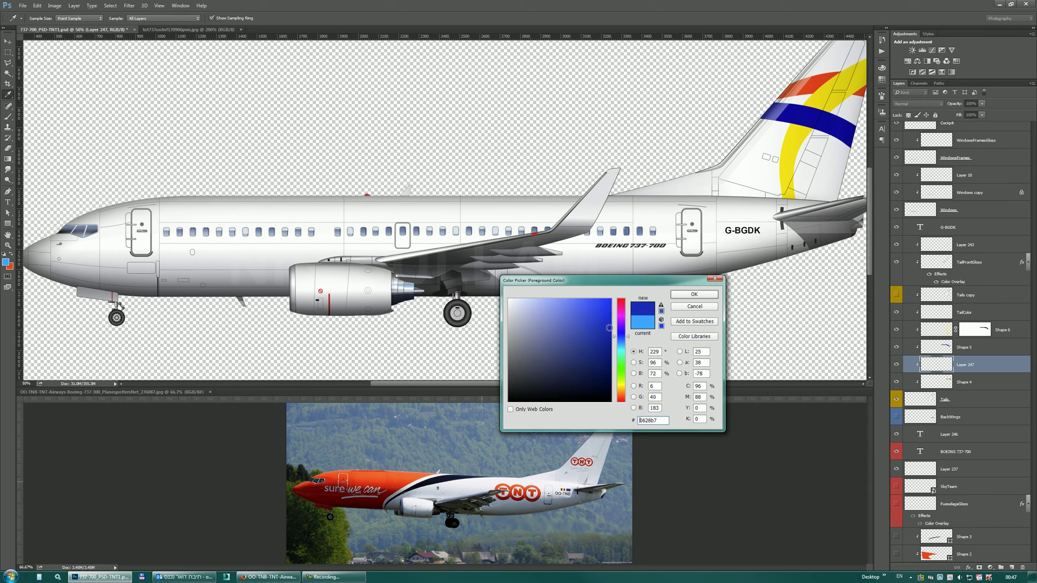
{"action": "left_click", "coordinate": [689, 296]}
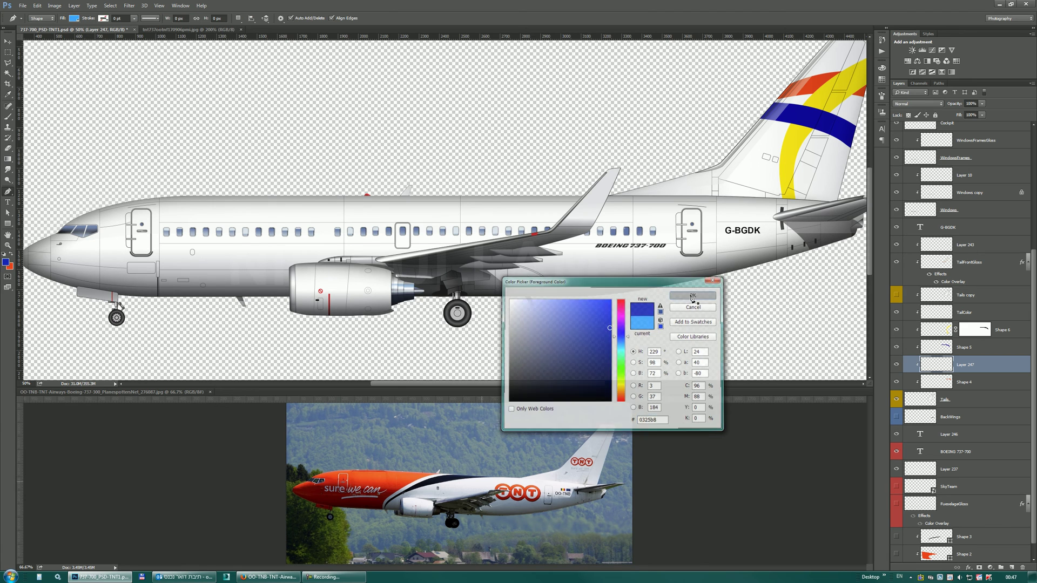
Fill a long rectangle along the window row with blue, place its layer directly above Shape 3, and clear the selection
{"action": "left_click", "coordinate": [7, 52]}
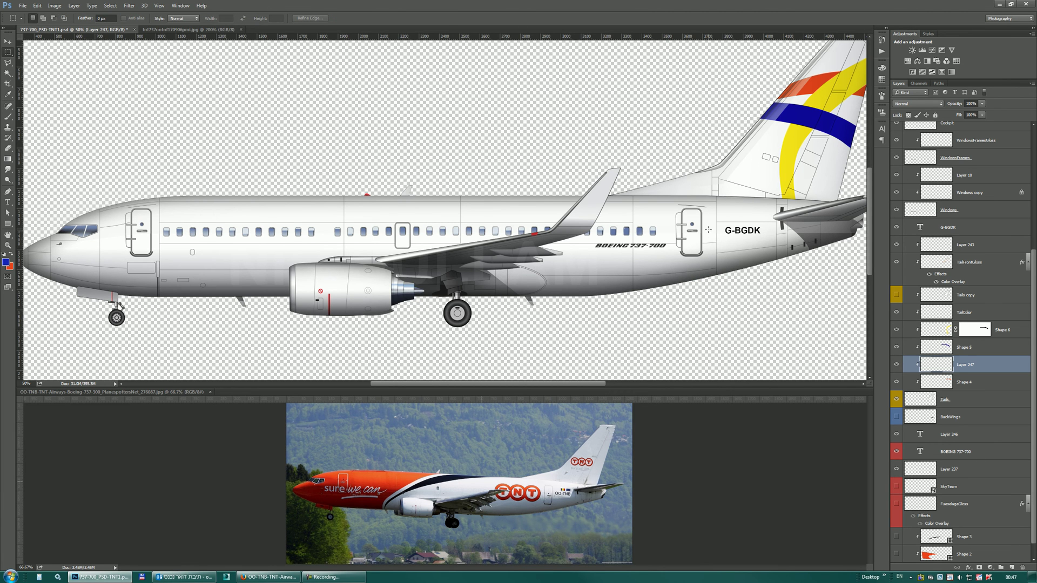
{"action": "left_click_drag", "start_coordinate": [714, 221], "coordinate": [115, 244]}
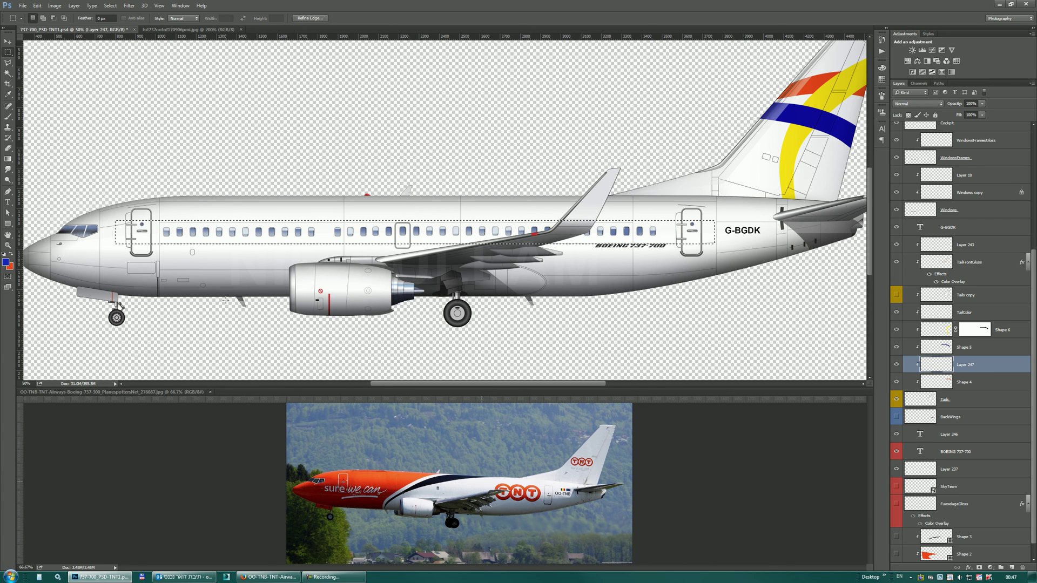
{"action": "key", "text": "alt+BackSpace"}
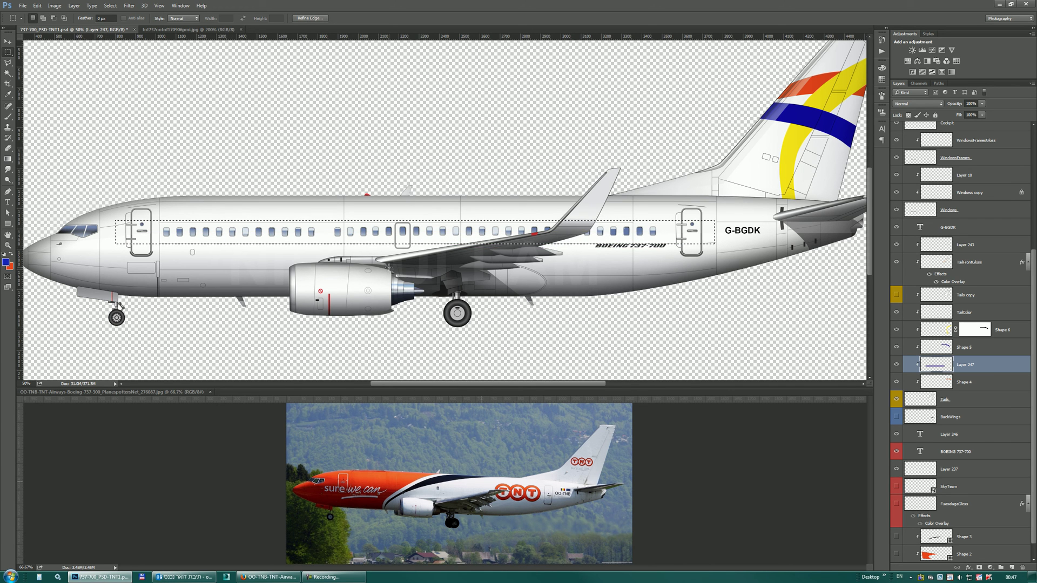
{"action": "left_click_drag", "start_coordinate": [965, 365], "coordinate": [966, 530]}
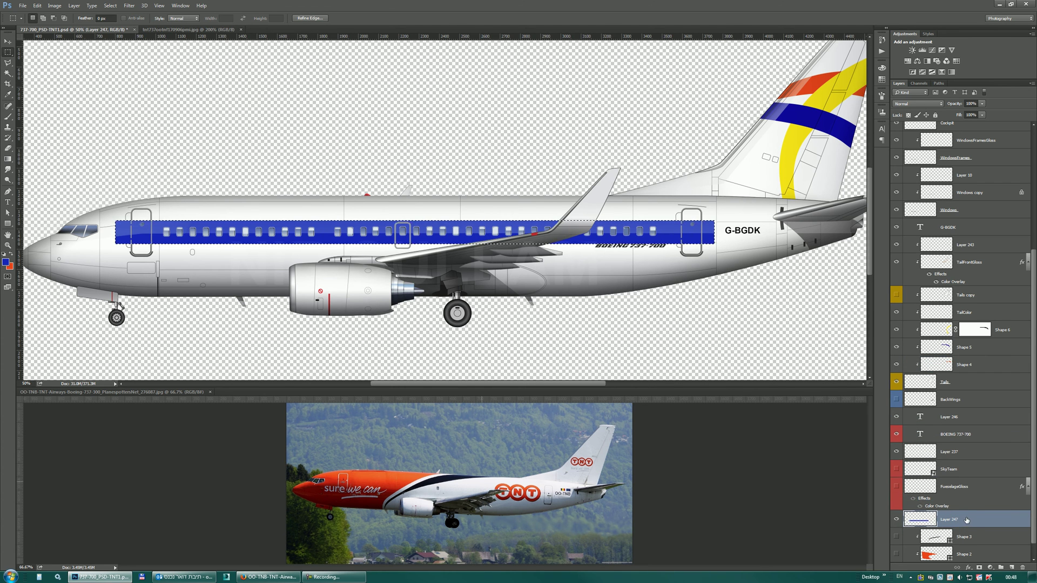
{"action": "scroll", "coordinate": [1034, 402], "scroll_direction": "down", "scroll_amount": 1}
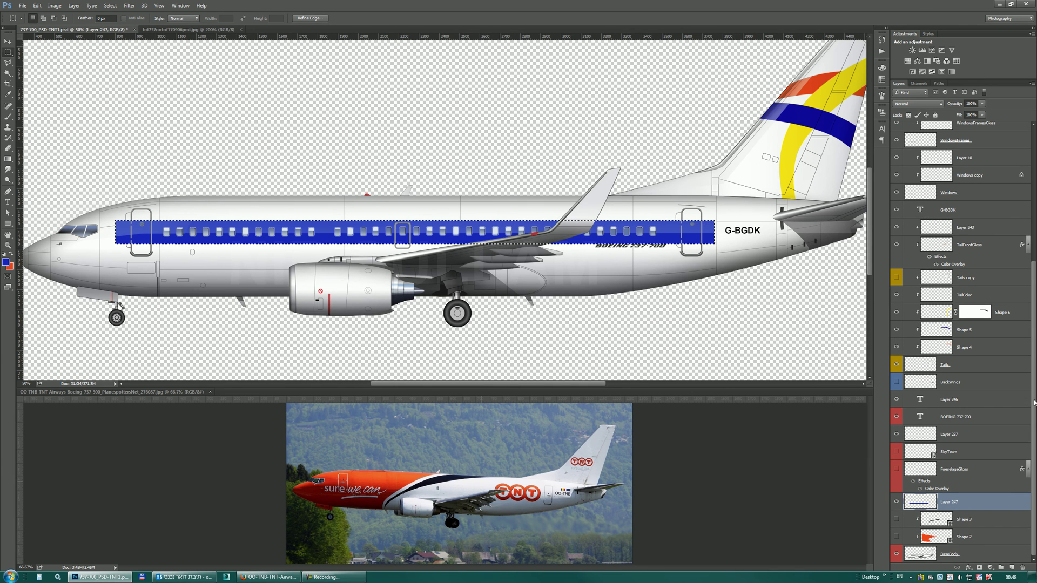
{"action": "left_click", "coordinate": [563, 247]}
Draw a blue Pen shape extending the window stripe forward, its lower edge curving down across the nose and its outline closing beyond the nose
{"action": "key", "text": "ctrl+plus"}
{"action": "left_click_drag", "start_coordinate": [211, 245], "coordinate": [364, 268]}
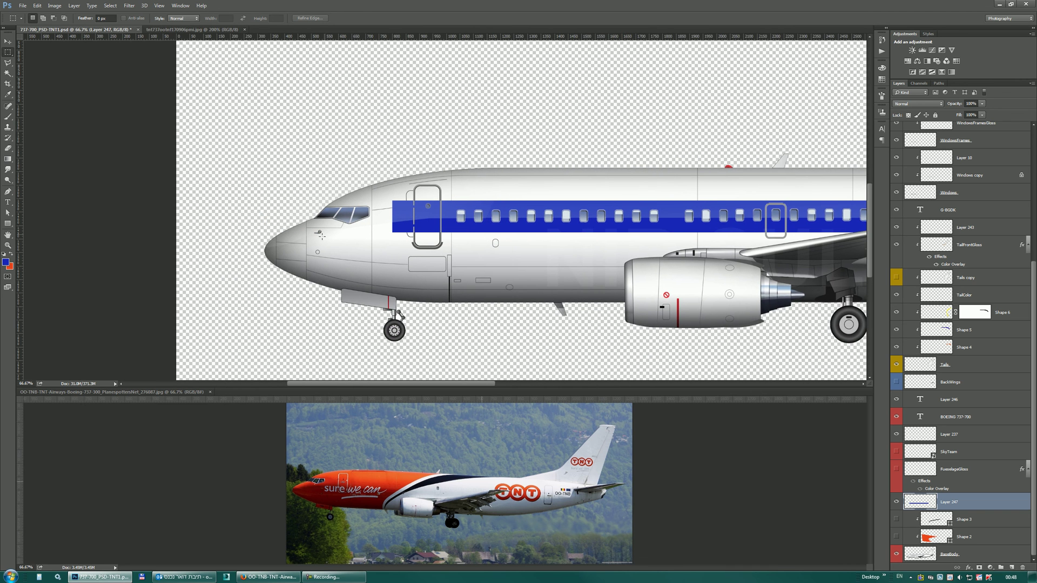
{"action": "key", "text": "ctrl+plus"}
{"action": "key", "text": "p"}
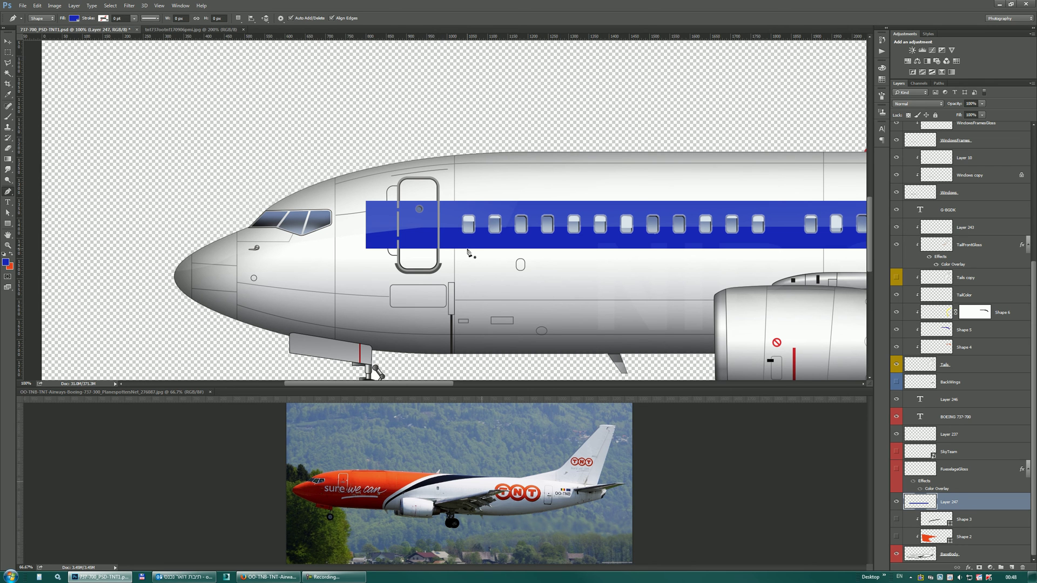
{"action": "left_click", "coordinate": [467, 249]}
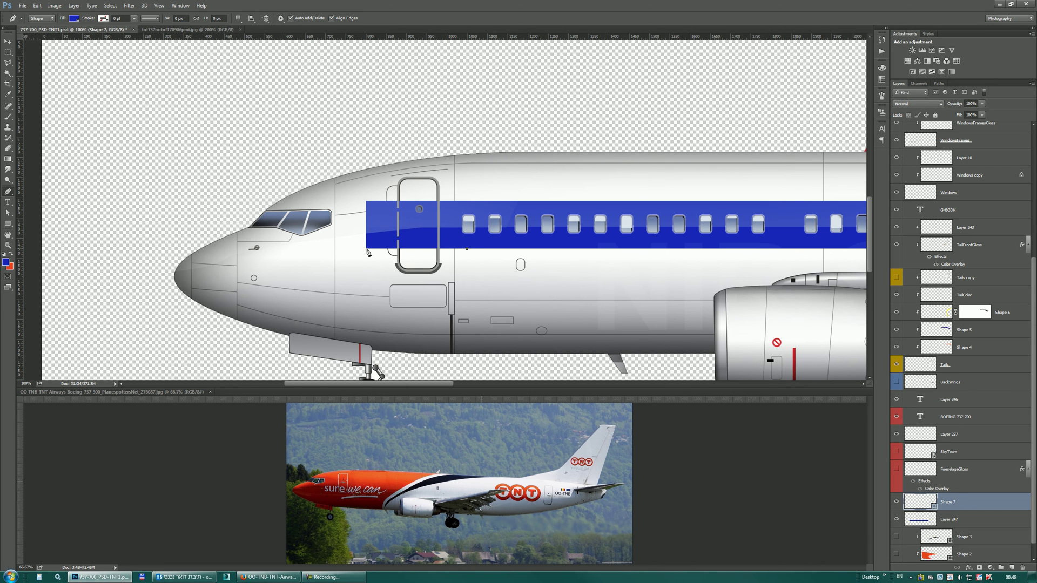
{"action": "mouse_move", "coordinate": [276, 289]}
{"action": "left_mouse_down"}
{"action": "mouse_move", "coordinate": [261, 307]}
{"action": "mouse_move", "coordinate": [286, 275]}
{"action": "left_mouse_up"}
{"action": "left_click_drag", "start_coordinate": [265, 282], "coordinate": [202, 335]}
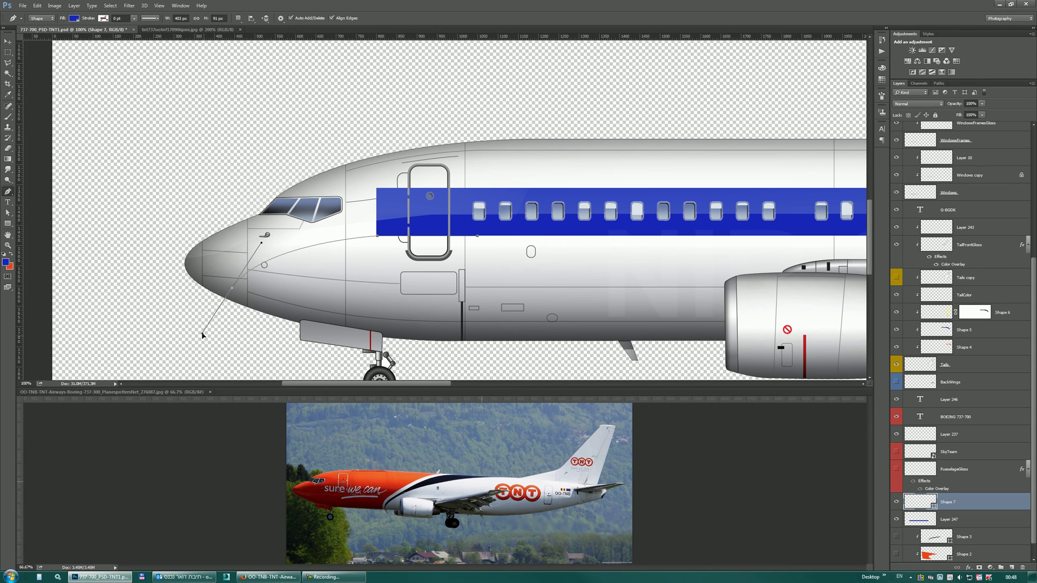
{"action": "left_click", "coordinate": [133, 335]}
{"action": "left_click", "coordinate": [115, 233]}
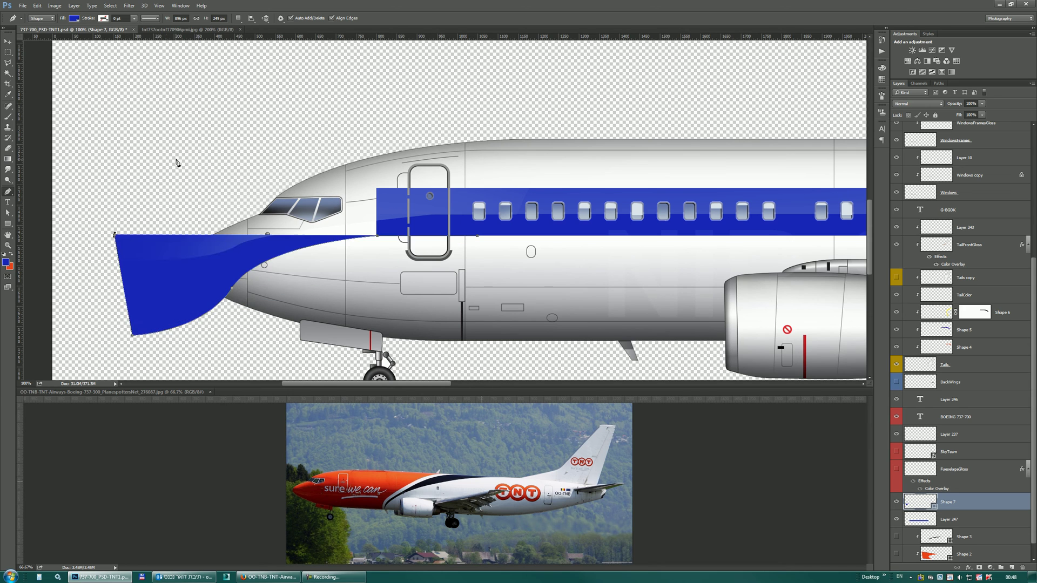
{"action": "left_click", "coordinate": [176, 159]}
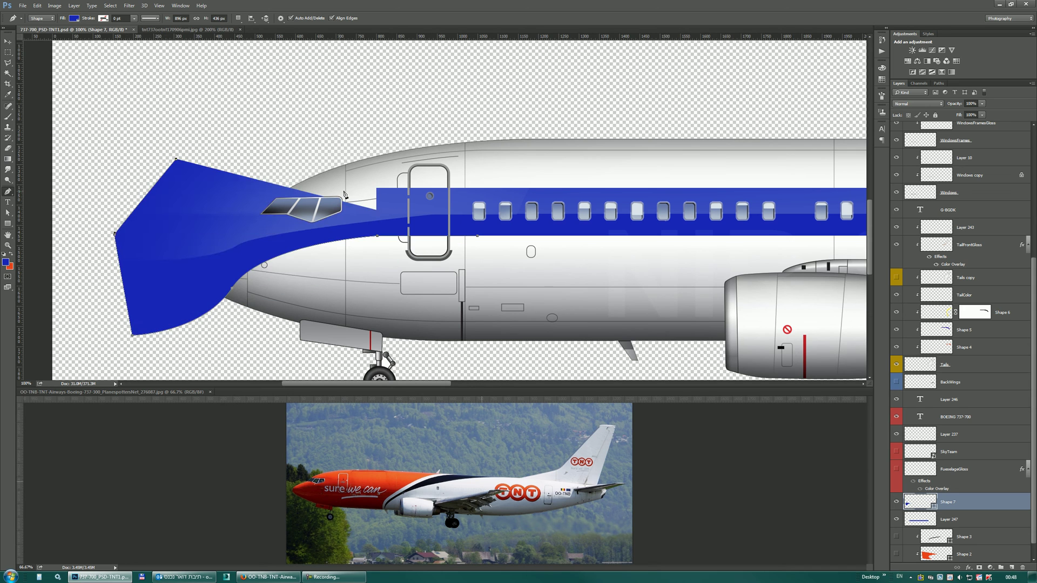
{"action": "left_click", "coordinate": [377, 189]}
{"action": "left_click", "coordinate": [477, 203]}
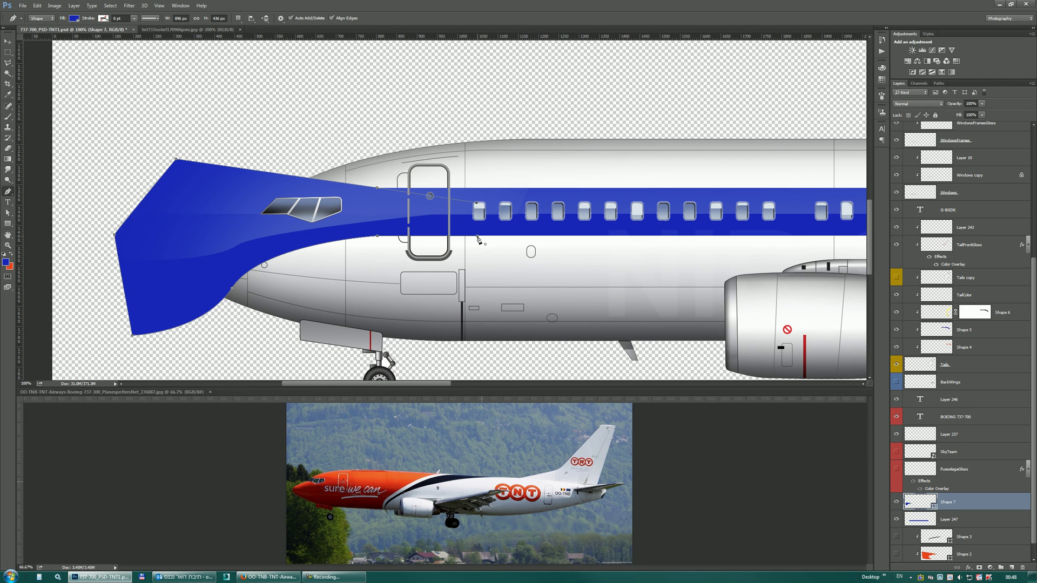
{"action": "key", "text": "Return"}
Reshape the nose shape's upper edge so it curves from the stripe over the cockpit and down past the nose tip
{"action": "left_click", "coordinate": [7, 214]}
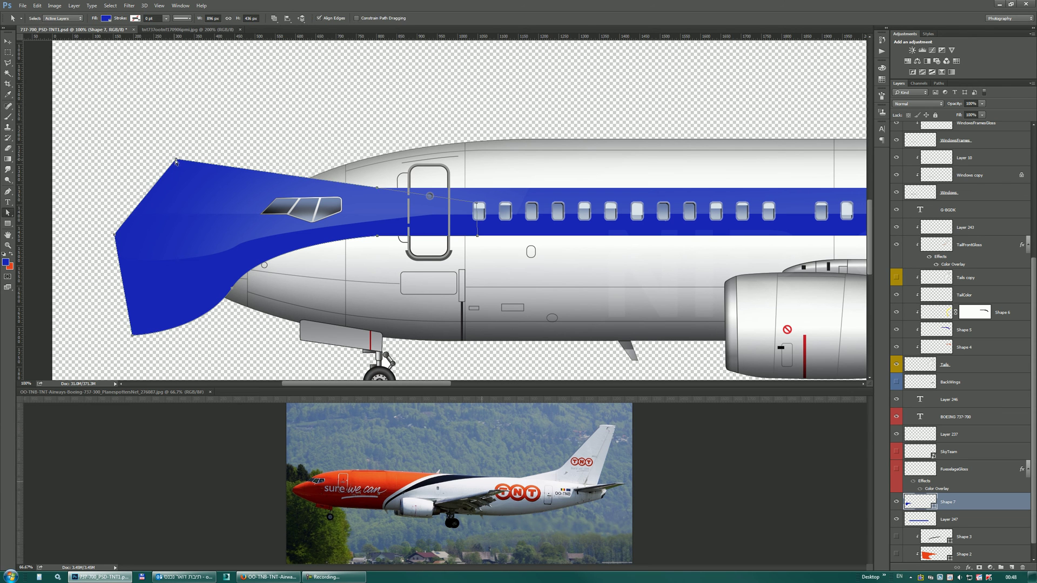
{"action": "left_click_drag", "start_coordinate": [177, 160], "coordinate": [221, 206]}
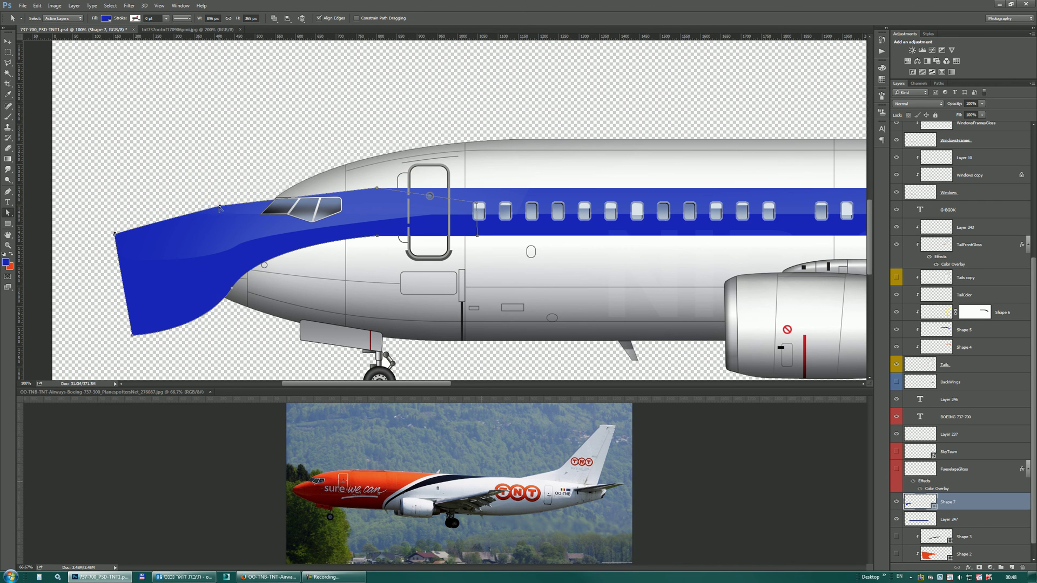
{"action": "left_click_drag", "start_coordinate": [220, 207], "coordinate": [272, 200]}
{"action": "left_click_drag", "start_coordinate": [114, 235], "coordinate": [106, 296]}
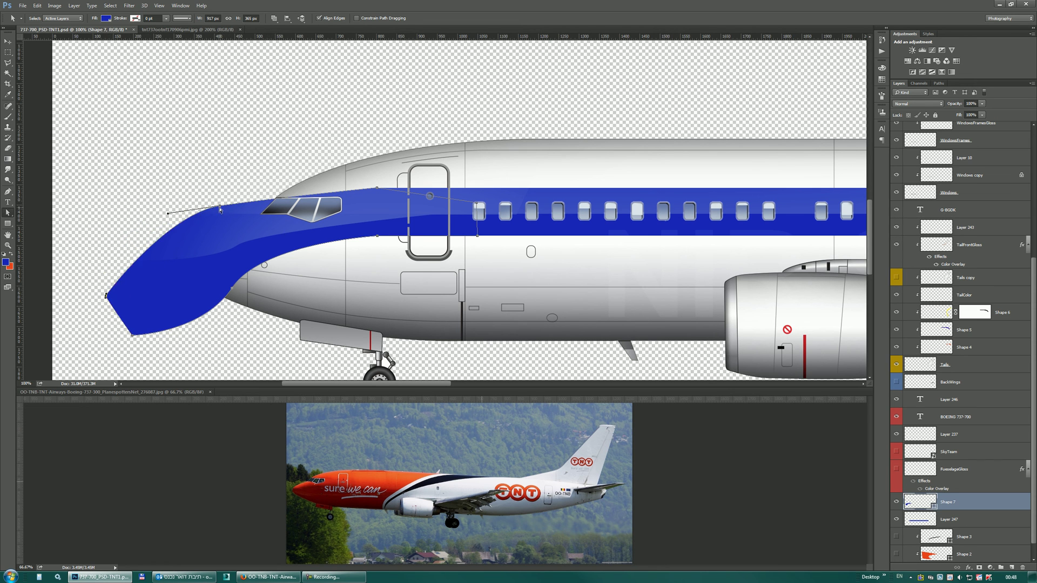
{"action": "left_click_drag", "start_coordinate": [220, 209], "coordinate": [165, 251]}
{"action": "left_click", "coordinate": [499, 305]}
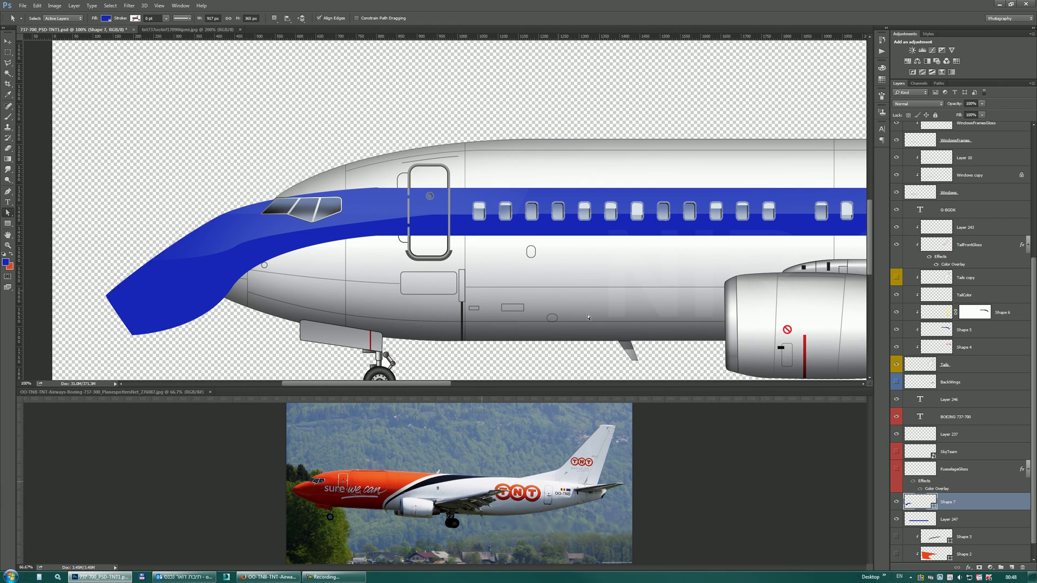
Rasterize the nose shape, merge it into the blue stripe layer, and check the merged stripe on its own
{"action": "key", "text": "ctrl+minus"}
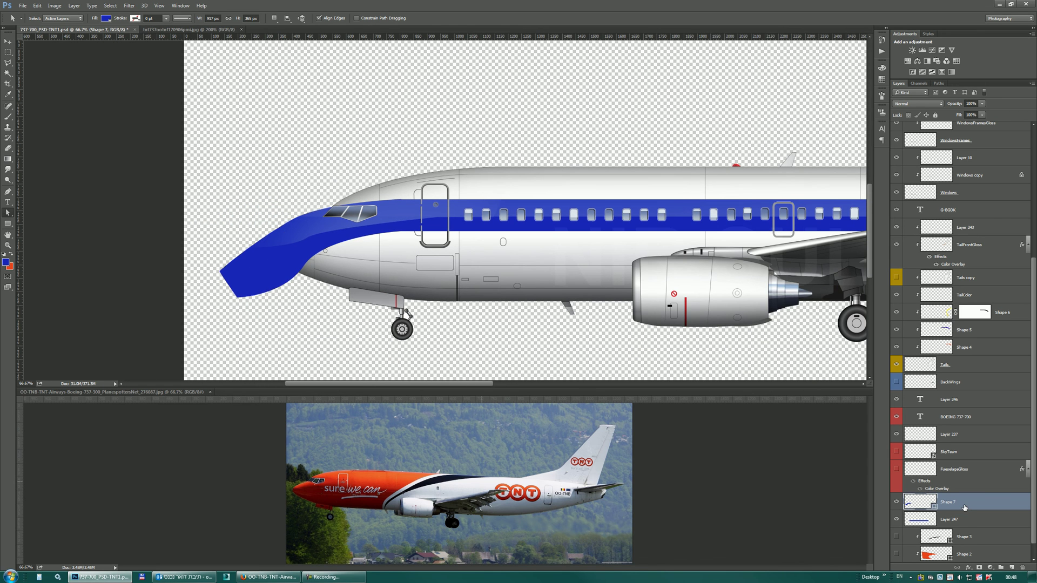
{"action": "right_click", "coordinate": [964, 508]}
{"action": "left_click", "coordinate": [943, 252]}
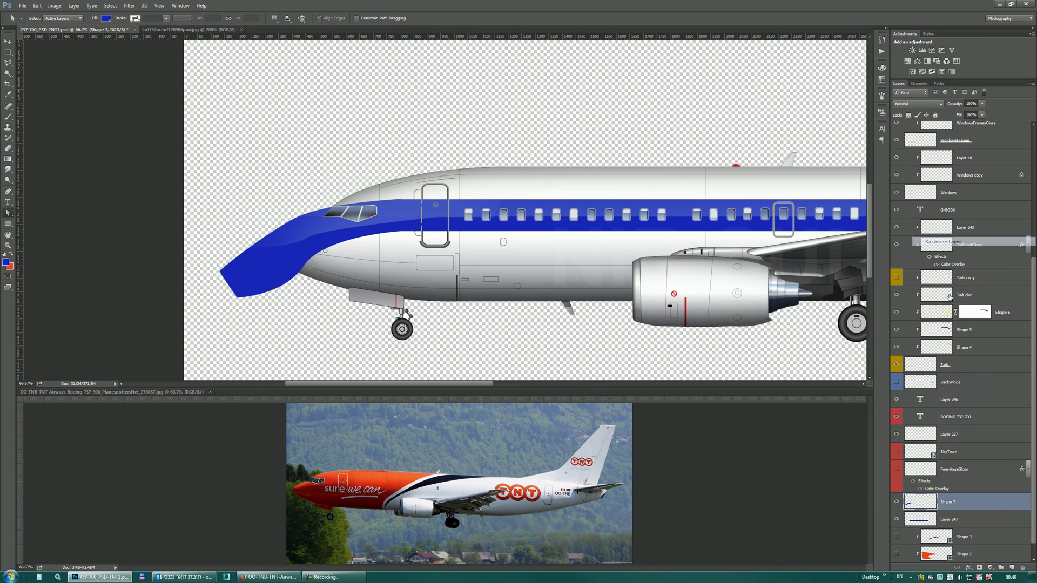
{"action": "key", "text": "ctrl+e"}
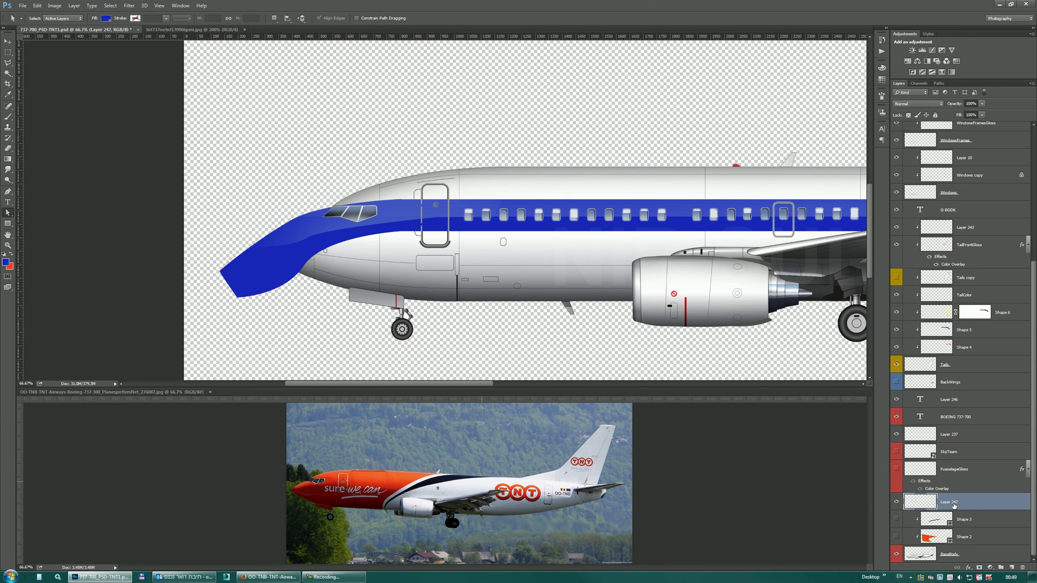
{"action": "left_click", "coordinate": [897, 503], "text": "alt"}
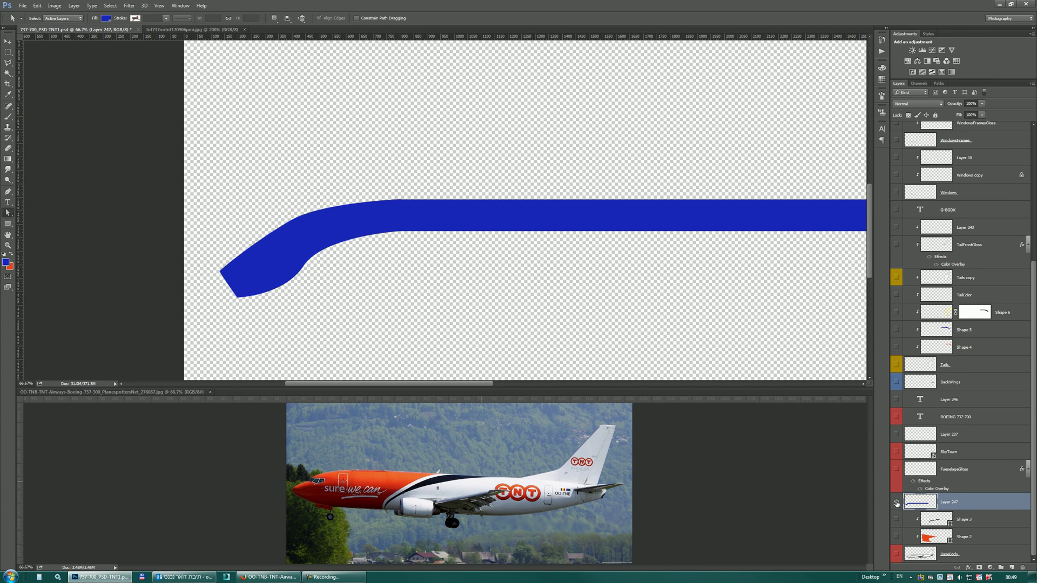
{"action": "left_click", "coordinate": [897, 503], "text": "alt"}
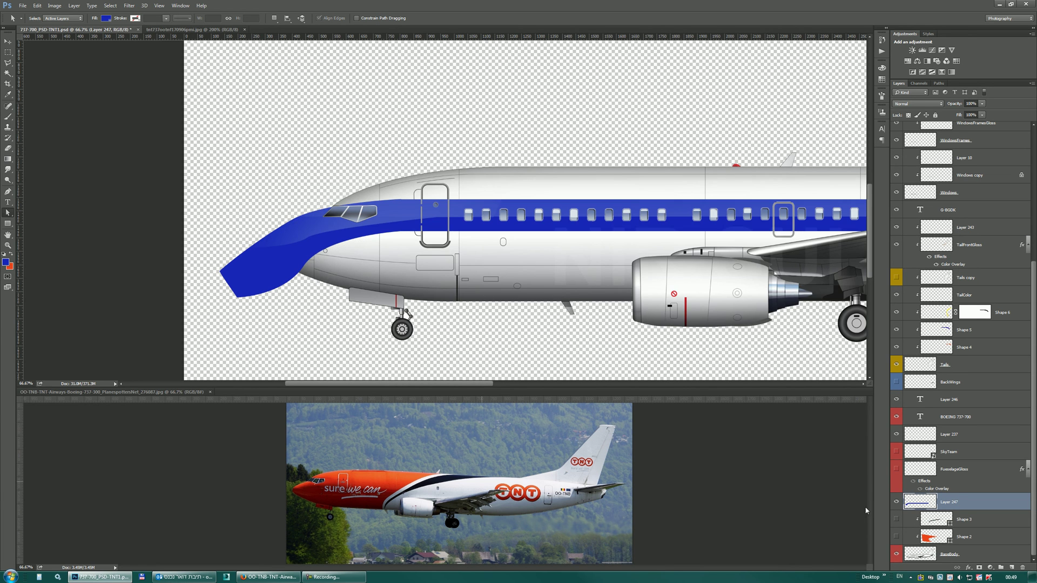
Clip the merged blue stripe to the fuselage body and set its blend mode to Multiply
{"action": "left_click", "coordinate": [962, 508], "text": "alt"}
{"action": "left_click_drag", "start_coordinate": [570, 307], "coordinate": [519, 307]}
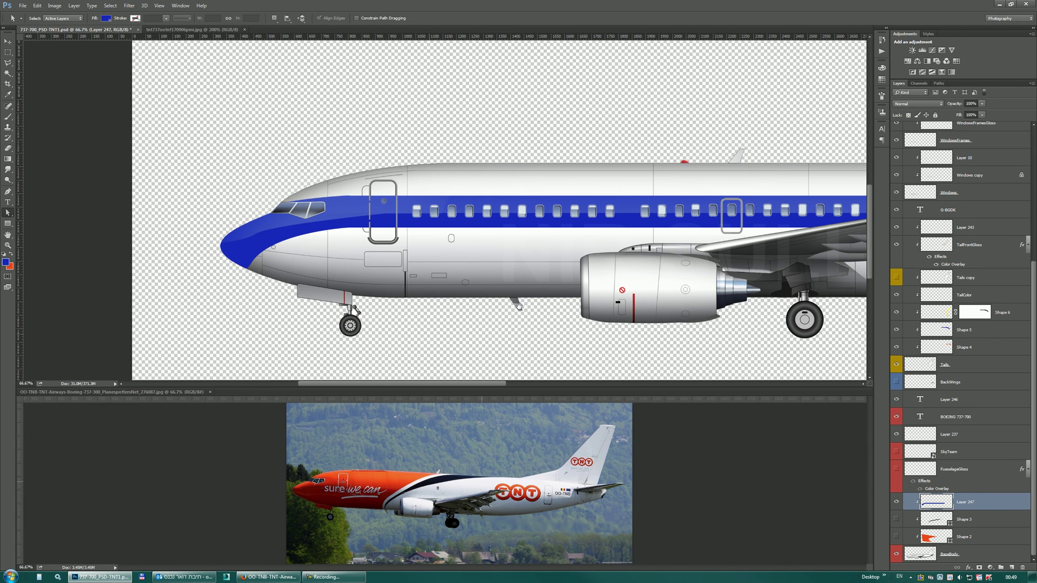
{"action": "left_click", "coordinate": [919, 106]}
{"action": "left_click", "coordinate": [914, 132]}
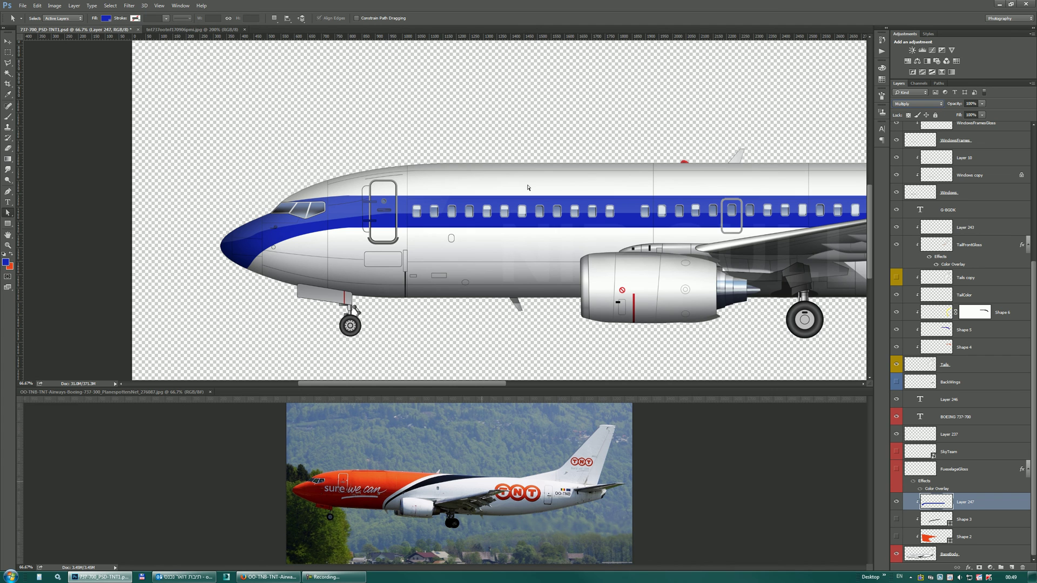
Duplicate the blue stripe layer and move the copy about 160 px towards the tail and 140 px down
{"action": "left_click_drag", "start_coordinate": [370, 223], "coordinate": [292, 214]}
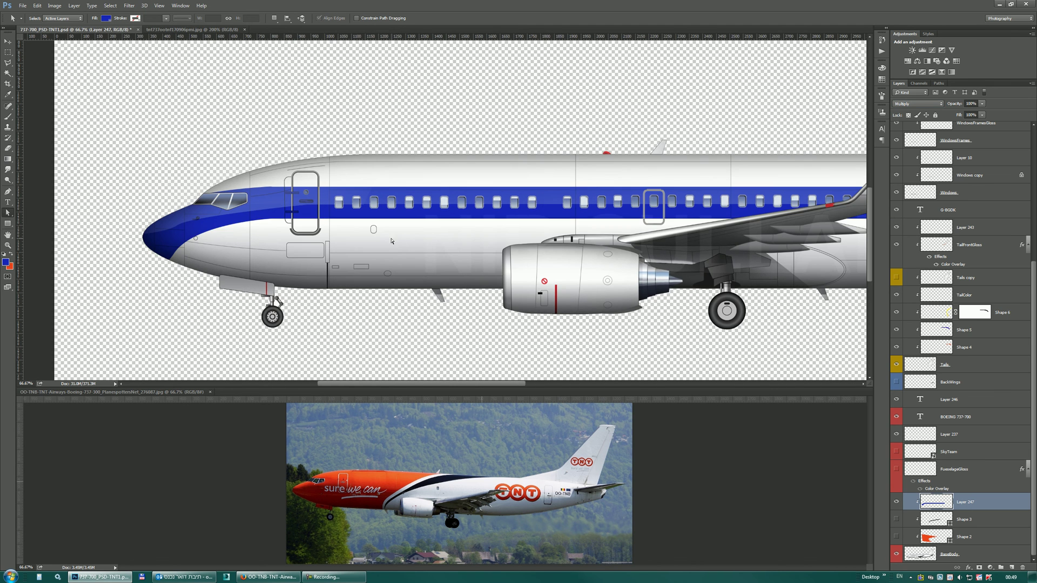
{"action": "scroll", "coordinate": [431, 252], "scroll_direction": "down", "scroll_amount": 1}
{"action": "left_click_drag", "start_coordinate": [538, 258], "coordinate": [435, 242]}
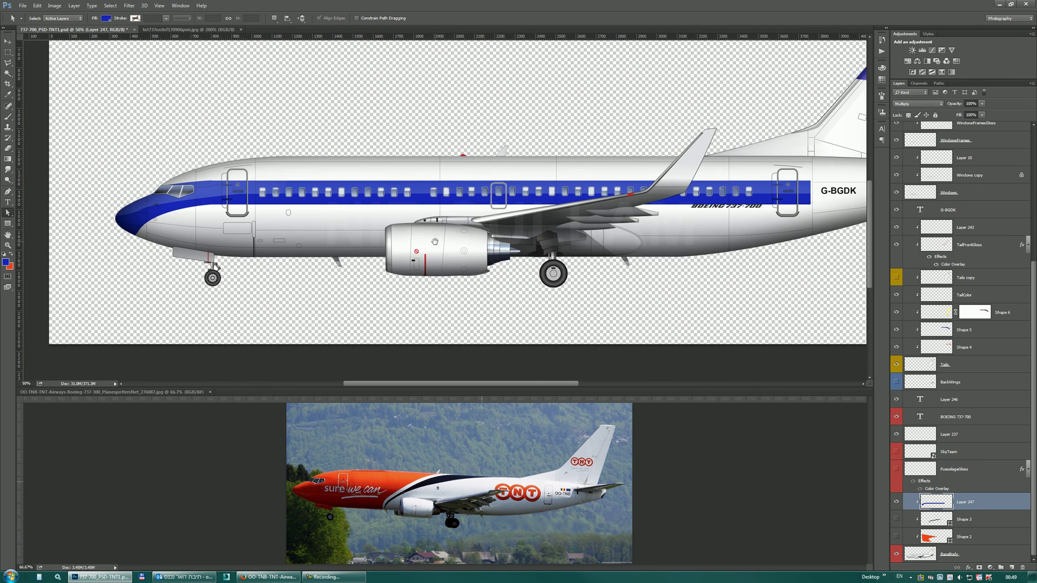
{"action": "left_click_drag", "start_coordinate": [547, 242], "coordinate": [544, 247]}
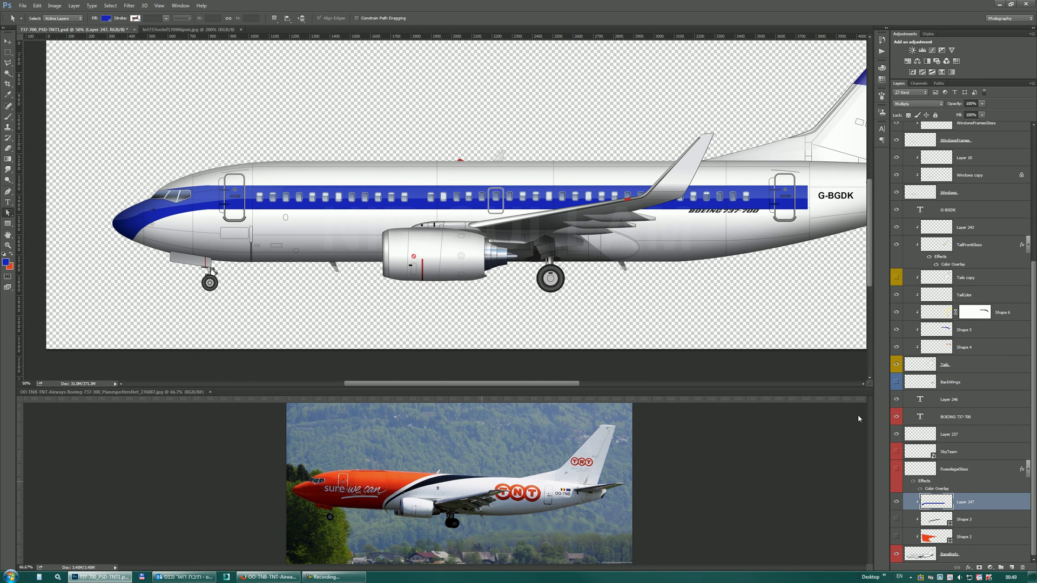
{"action": "key", "text": "ctrl+j"}
{"action": "key", "text": "v"}
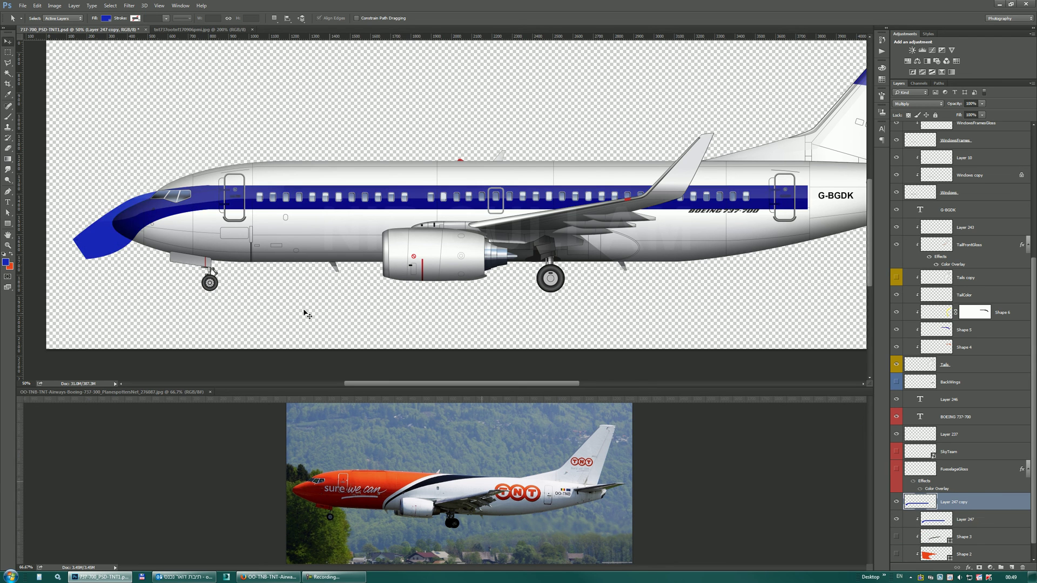
{"action": "left_click_drag", "start_coordinate": [239, 193], "coordinate": [275, 226]}
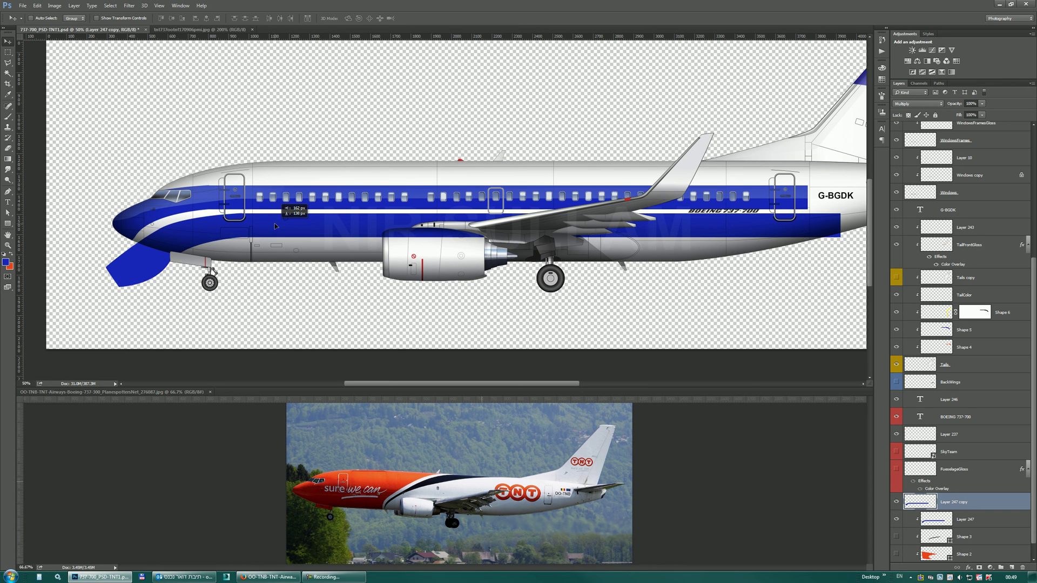
{"action": "left_click_drag", "start_coordinate": [275, 226], "coordinate": [275, 226]}
Recolour the duplicated stripe orange-red by filling its loaded outline, and clear the selection
{"action": "left_click", "coordinate": [11, 255]}
{"action": "left_click", "coordinate": [920, 507], "text": "ctrl"}
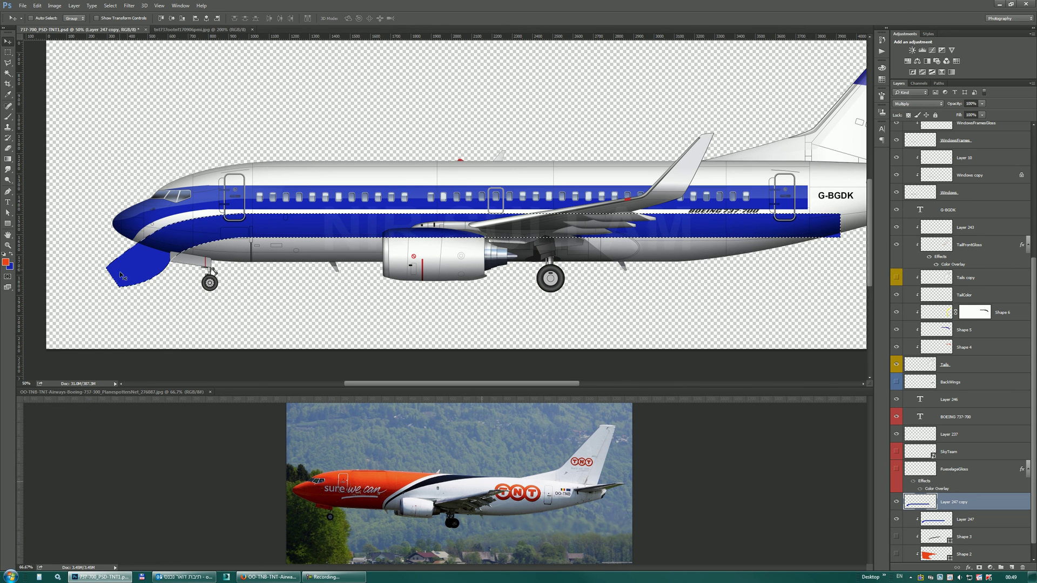
{"action": "key", "text": "alt+BackSpace"}
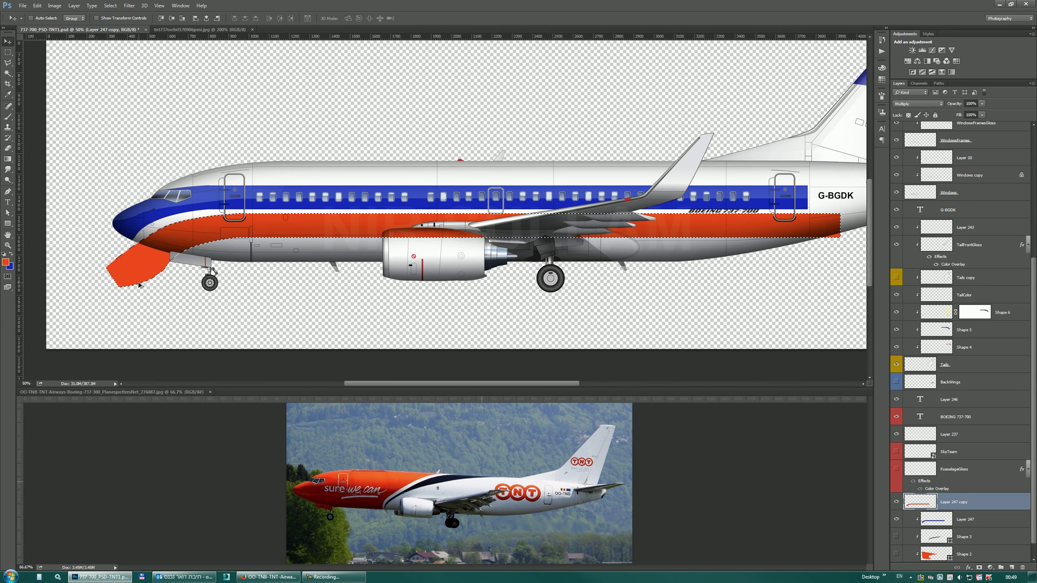
{"action": "key", "text": "ctrl+d"}
Move the orange-red stripe up and towards the nose so its upper part overlaps the blue stripe's lower edge
{"action": "left_click_drag", "start_coordinate": [274, 231], "coordinate": [257, 212]}
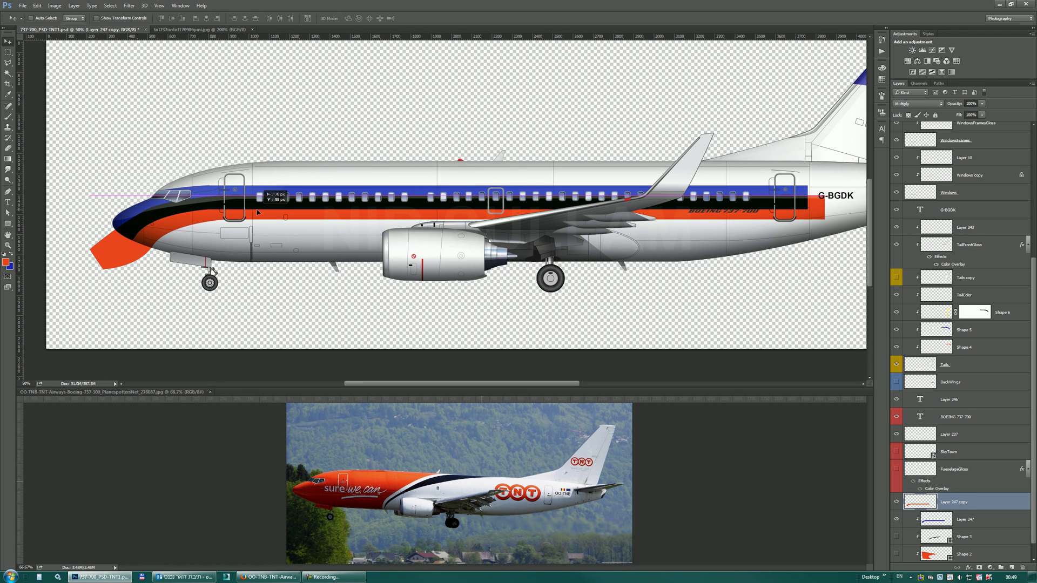
{"action": "left_click_drag", "start_coordinate": [257, 212], "coordinate": [257, 212]}
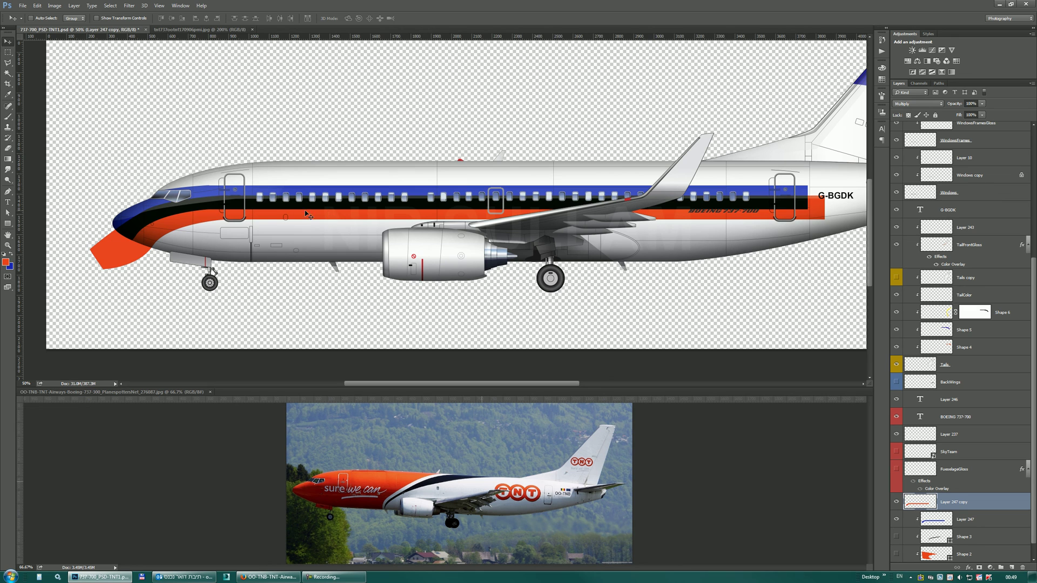
{"action": "left_click_drag", "start_coordinate": [372, 217], "coordinate": [363, 221]}
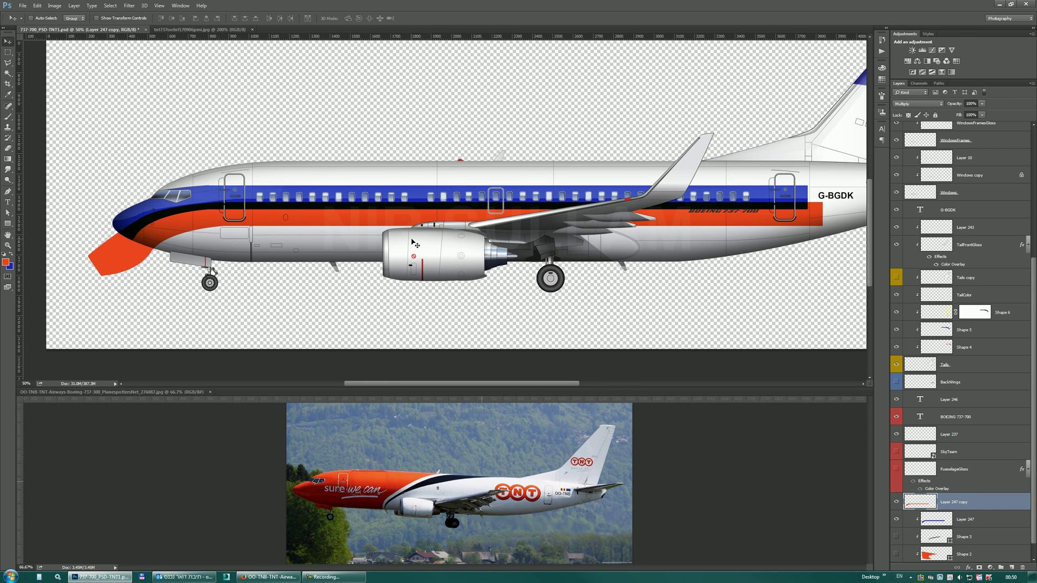
Erase the part of the orange-red stripe that overlaps the blue stripe, using the blue stripe's outline as the selection
{"action": "left_click", "coordinate": [926, 523]}
{"action": "key", "text": "ctrl"}
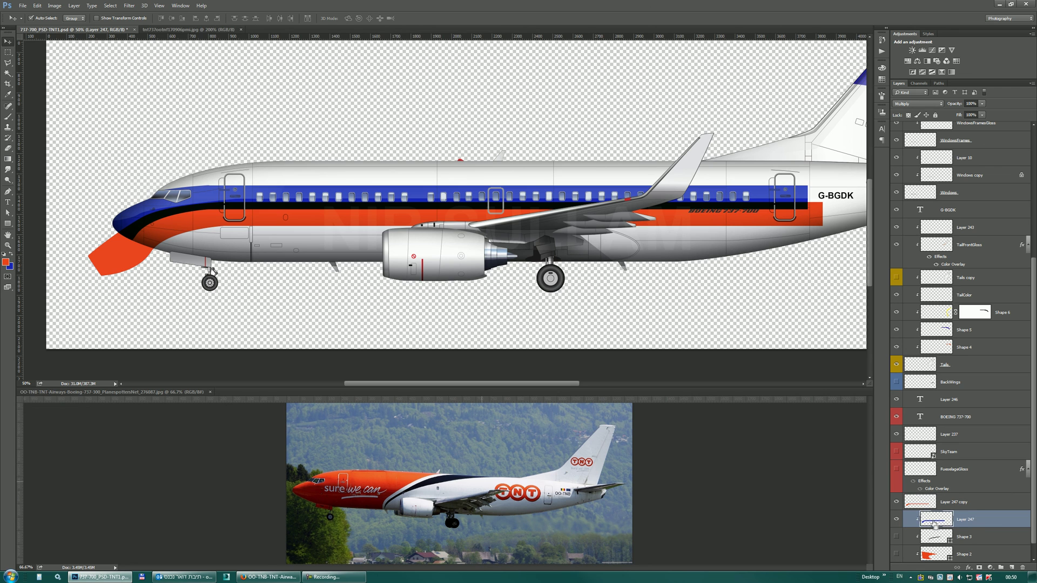
{"action": "left_click", "coordinate": [935, 524], "text": "ctrl"}
{"action": "left_click", "coordinate": [773, 219], "text": "ctrl"}
{"action": "key", "text": "e"}
{"action": "mouse_move", "coordinate": [800, 201]}
{"action": "left_mouse_down"}
{"action": "mouse_move", "coordinate": [717, 200]}
{"action": "mouse_move", "coordinate": [567, 190]}
{"action": "mouse_move", "coordinate": [249, 205]}
{"action": "mouse_move", "coordinate": [115, 237]}
{"action": "left_mouse_up"}
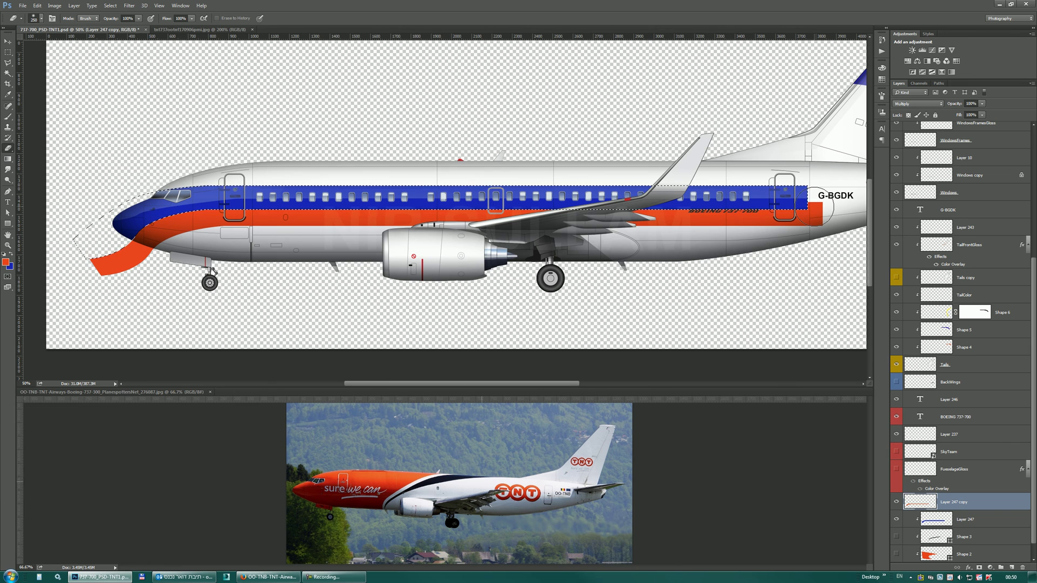
{"action": "key", "text": "ctrl+d"}
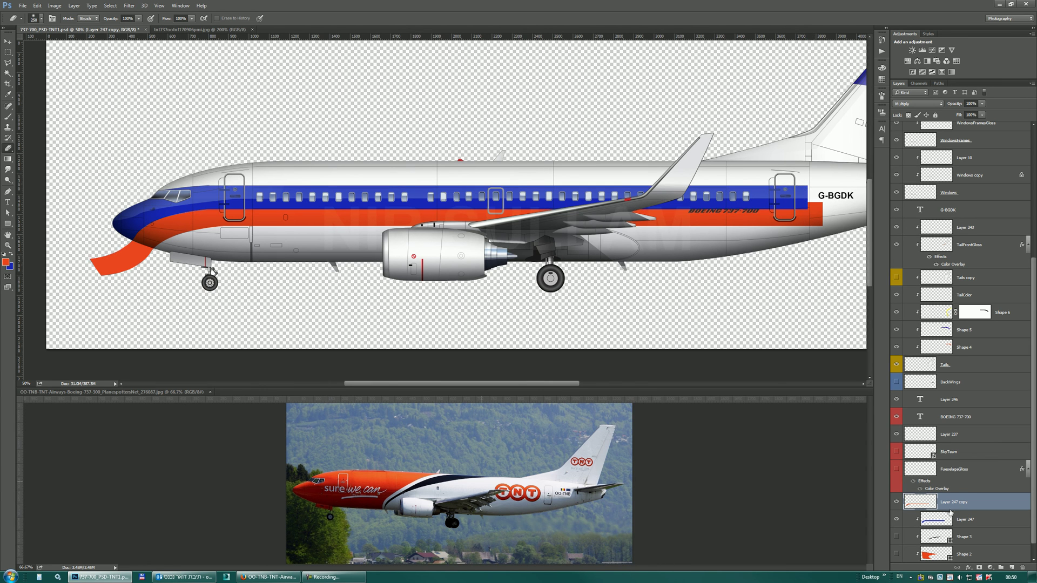
Duplicate the orange-red stripe layer and shift the copy slightly down and towards the tail
{"action": "key", "text": "ctrl+j"}
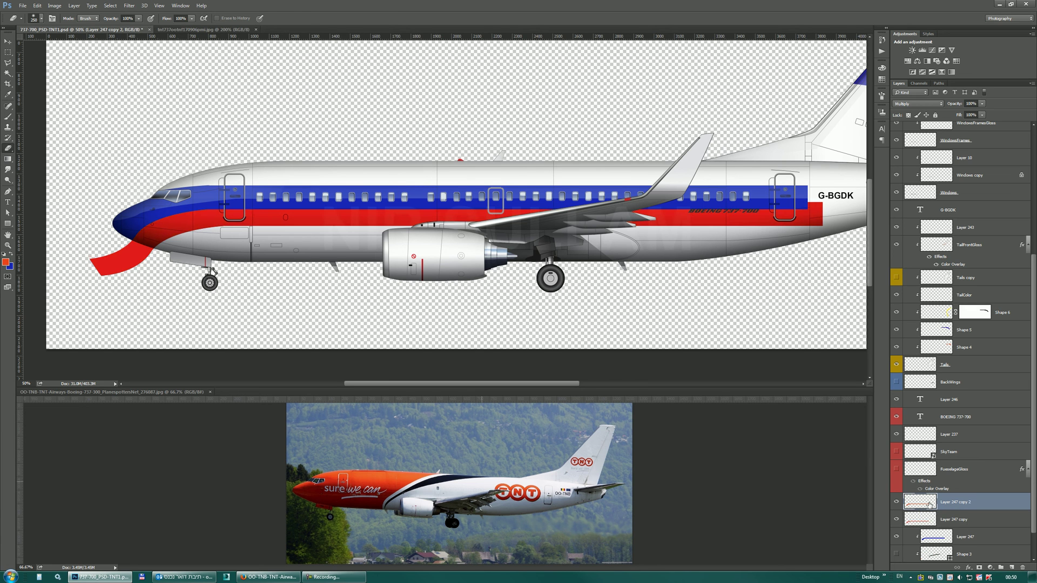
{"action": "key", "text": "v"}
{"action": "left_click_drag", "start_coordinate": [378, 214], "coordinate": [384, 223]}
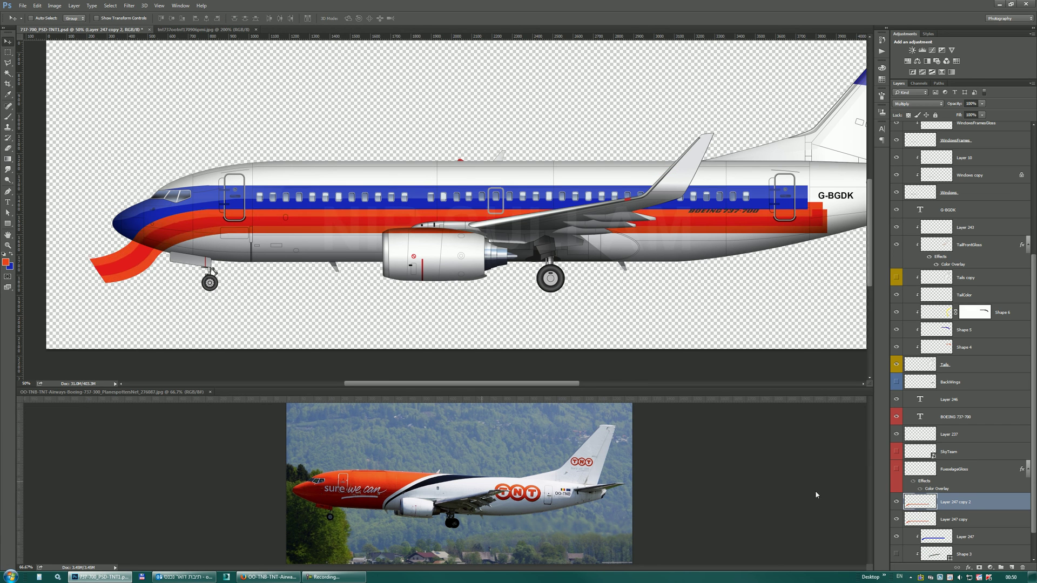
{"action": "left_click", "coordinate": [5, 263]}
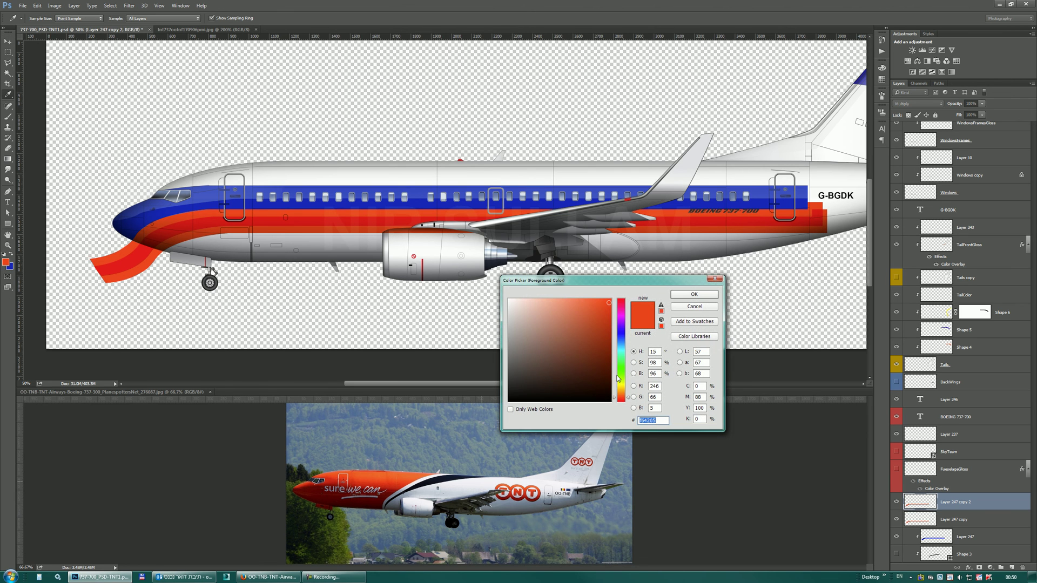
{"action": "left_click", "coordinate": [621, 383]}
{"action": "left_click_drag", "start_coordinate": [583, 330], "coordinate": [614, 289]}
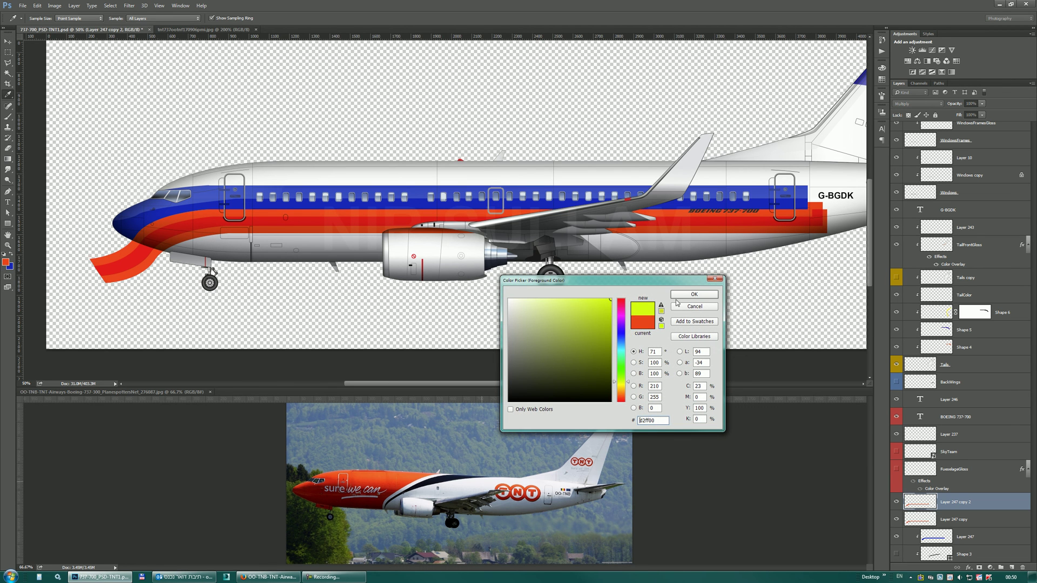
{"action": "left_click", "coordinate": [693, 308]}
{"action": "key", "text": "v"}
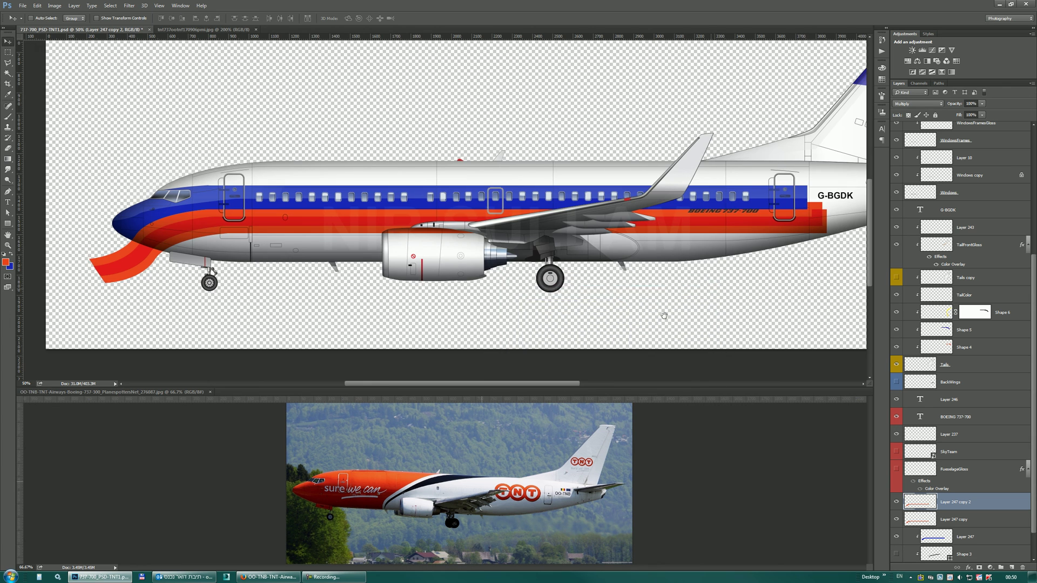
Sample the yellow of the tail band and fill the lowest stripe copy with it
{"action": "left_click_drag", "start_coordinate": [710, 288], "coordinate": [579, 350]}
{"action": "key", "text": "i"}
{"action": "left_click", "coordinate": [753, 169]}
{"action": "left_click_drag", "start_coordinate": [494, 261], "coordinate": [665, 201]}
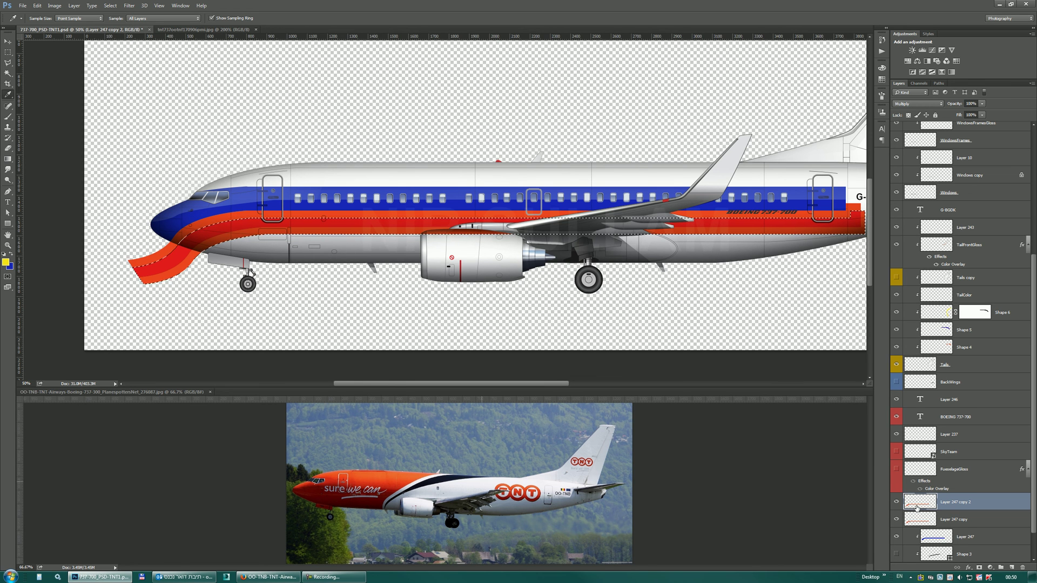
{"action": "key", "text": "alt+BackSpace"}
{"action": "key", "text": "ctrl+d"}
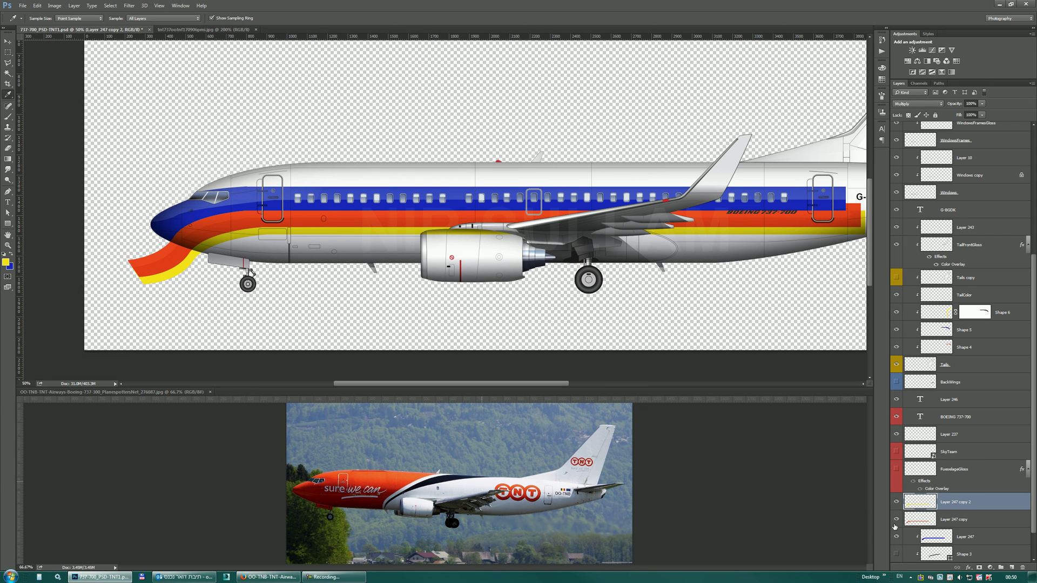
Erase the yellow stripe where it overlaps the orange-red one, using the orange-red stripe's outline as the selection
{"action": "left_click", "coordinate": [917, 525], "text": "ctrl"}
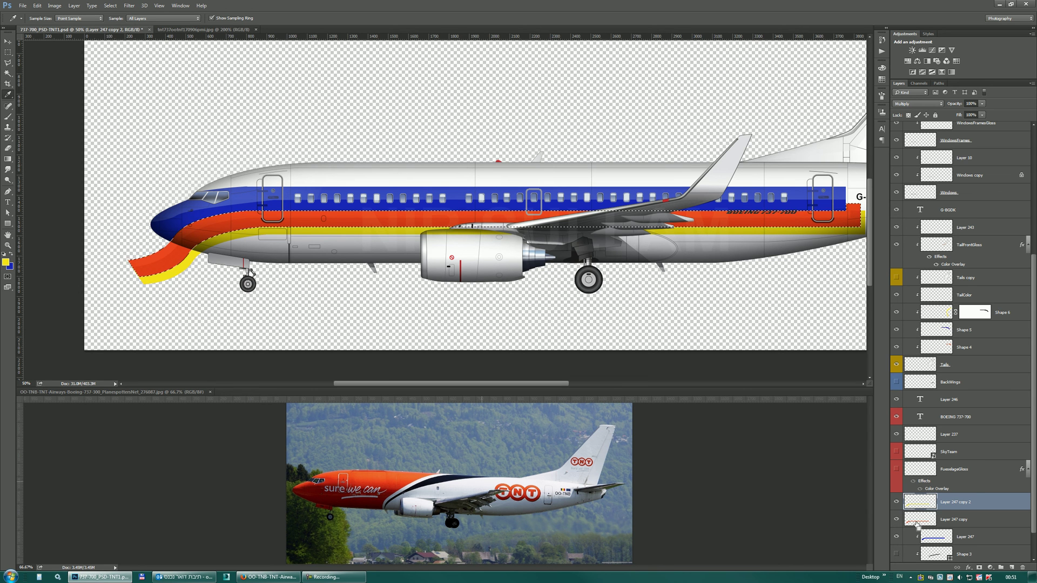
{"action": "key", "text": "e"}
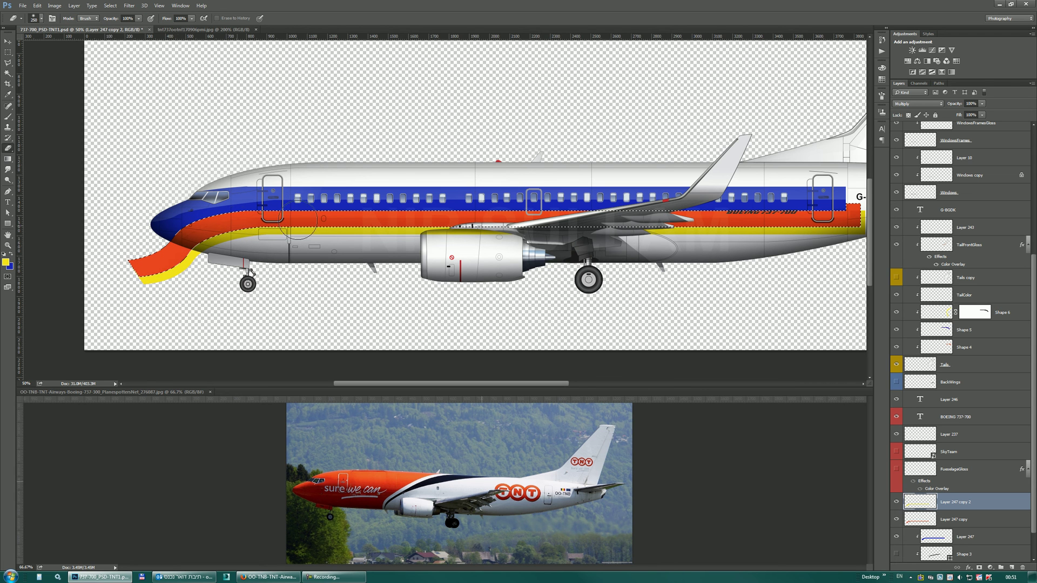
{"action": "scroll", "coordinate": [797, 227], "scroll_direction": "right", "scroll_amount": 2}
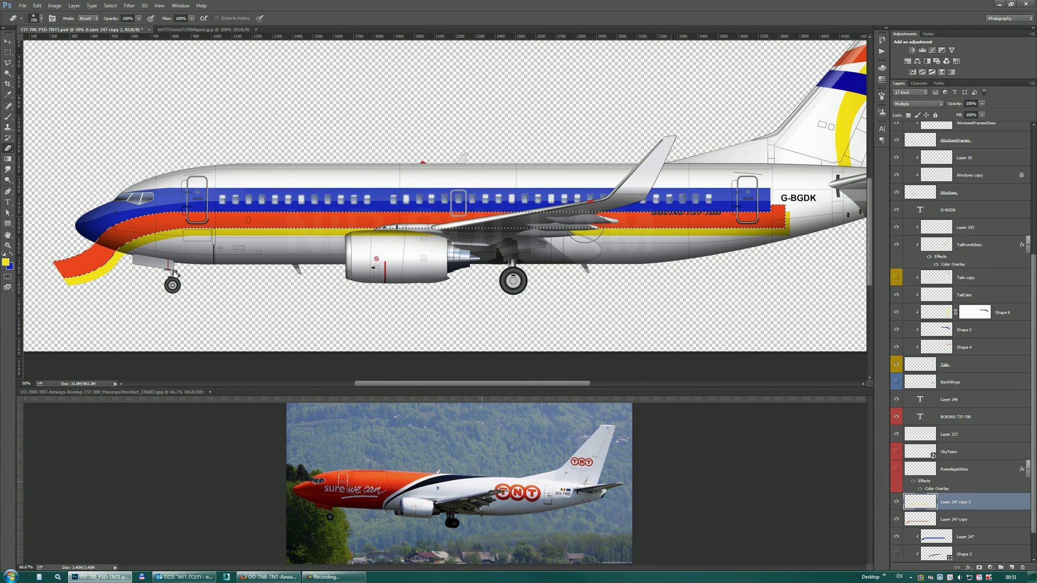
{"action": "key", "text": "ctrl+d"}
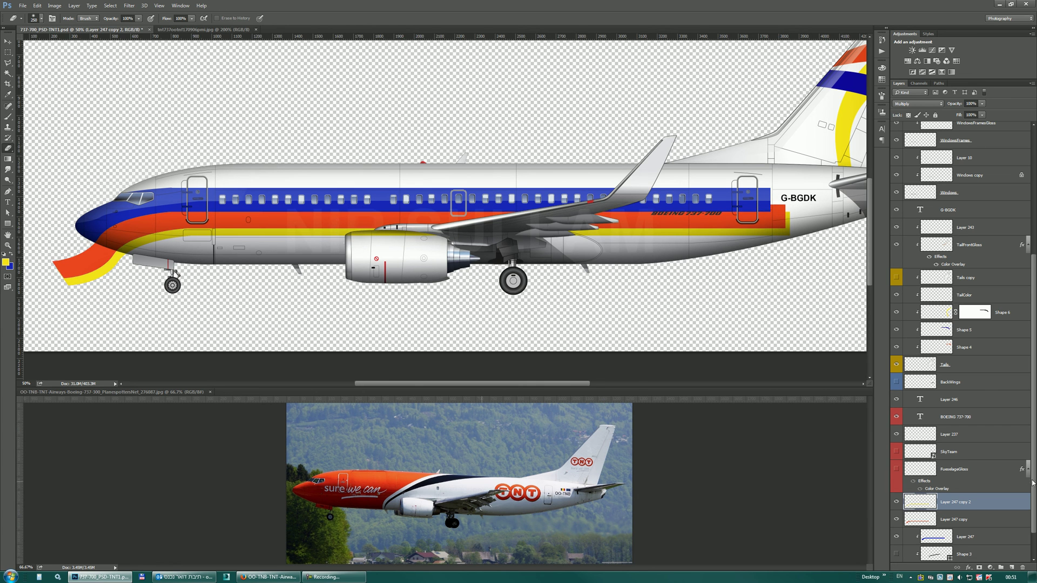
Preview the EngineBody and EngineColor layers on the engine, and hide them again
{"action": "scroll", "coordinate": [1033, 482], "scroll_direction": "down", "scroll_amount": 2}
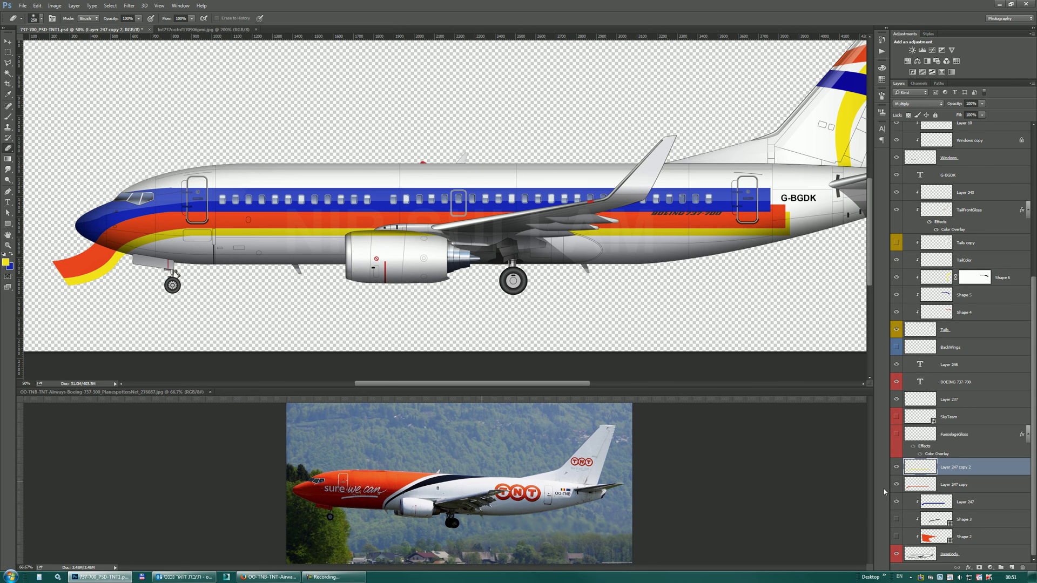
{"action": "left_click_drag", "start_coordinate": [1034, 296], "coordinate": [1023, 136]}
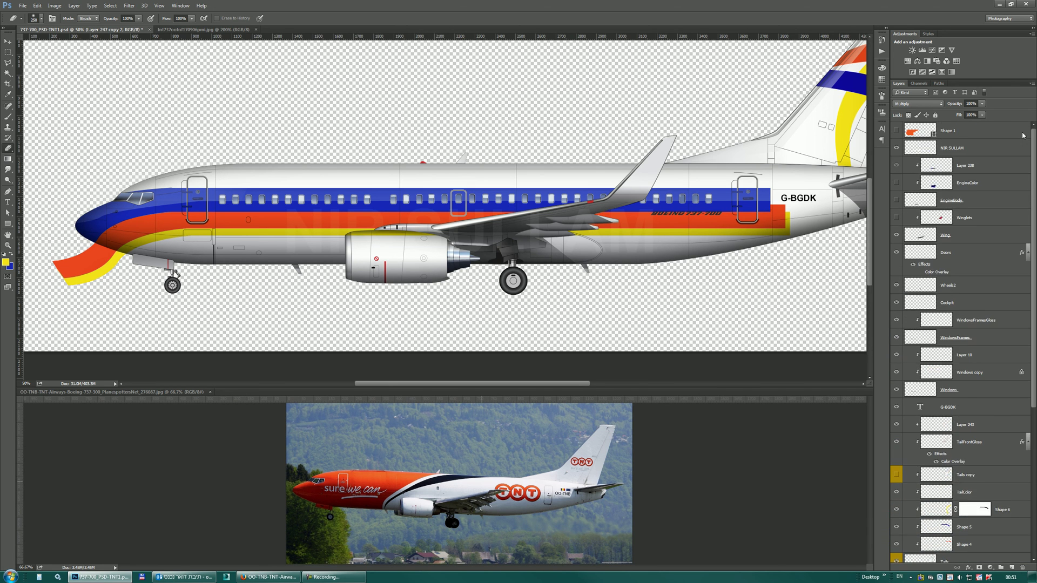
{"action": "left_click", "coordinate": [896, 200]}
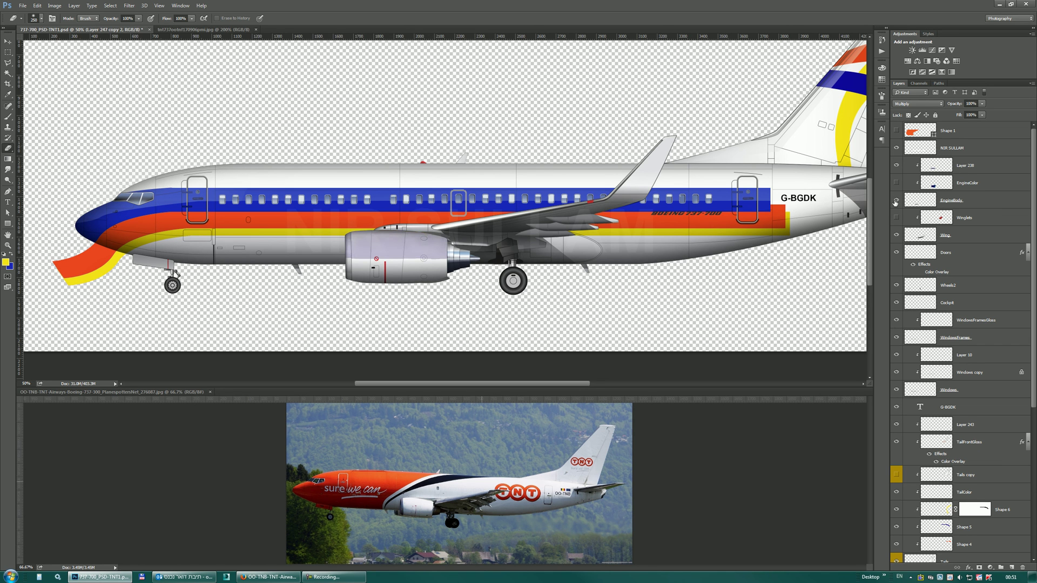
{"action": "left_click", "coordinate": [897, 184]}
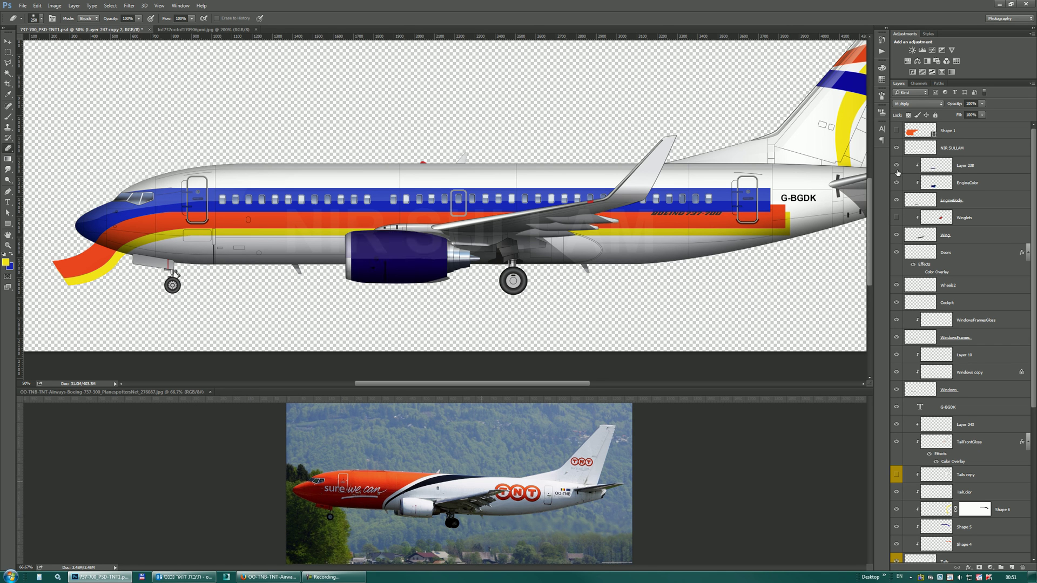
{"action": "left_click", "coordinate": [895, 183]}
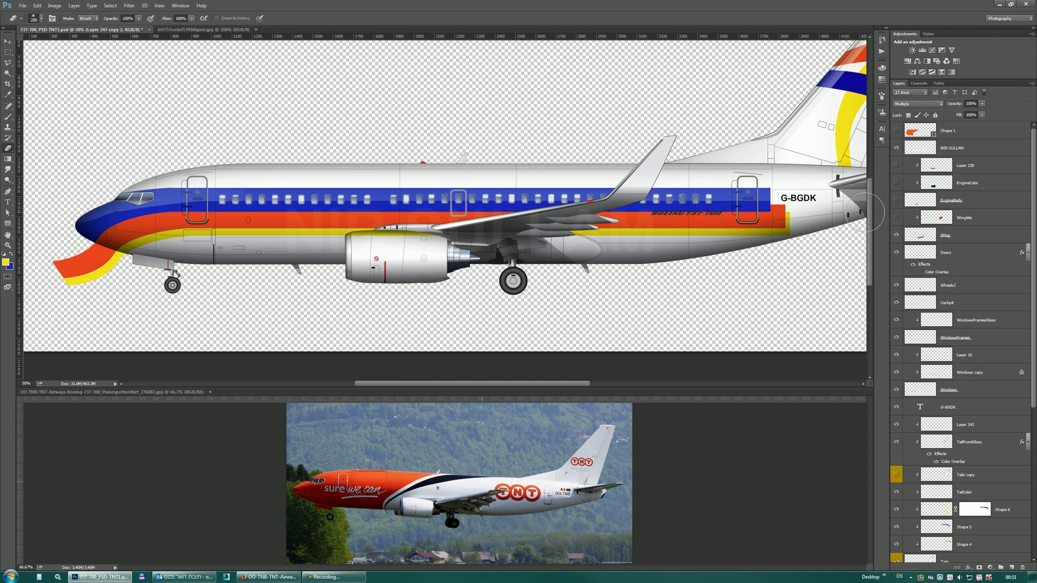
{"action": "left_click", "coordinate": [931, 186], "text": "ctrl"}
{"action": "scroll", "coordinate": [1034, 562], "scroll_direction": "down", "scroll_amount": 8}
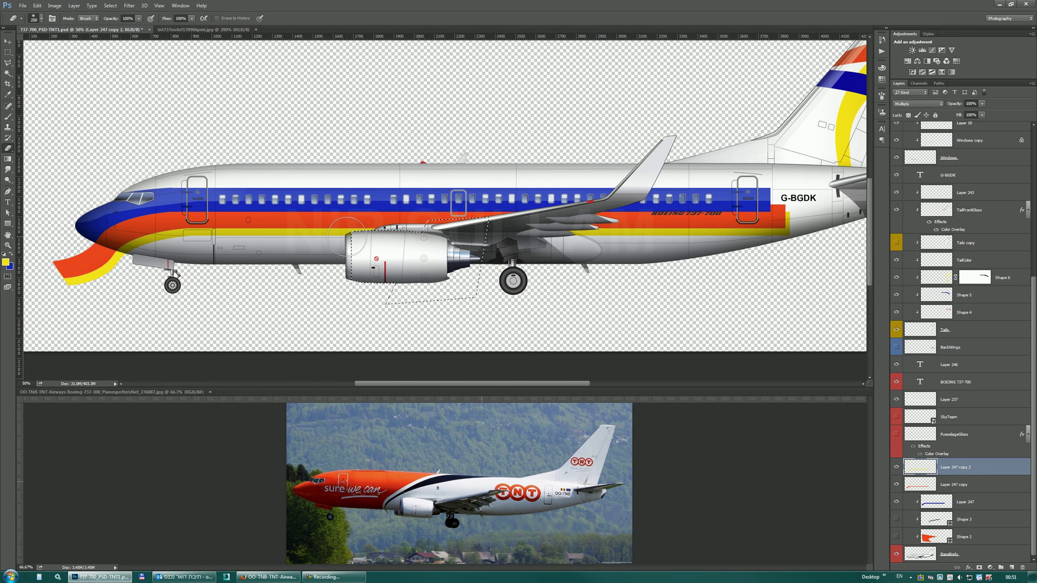
{"action": "key", "text": "ctrl+d"}
Clip the orange-red and yellow stripe layers to the fuselage body
{"action": "left_click", "coordinate": [959, 492], "text": "alt"}
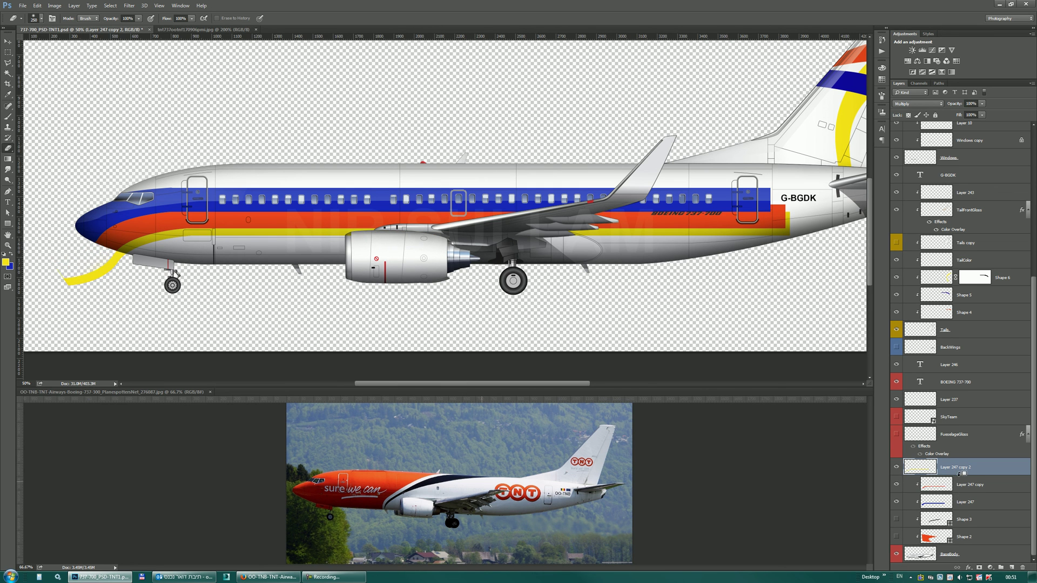
{"action": "left_click", "coordinate": [960, 474], "text": "alt"}
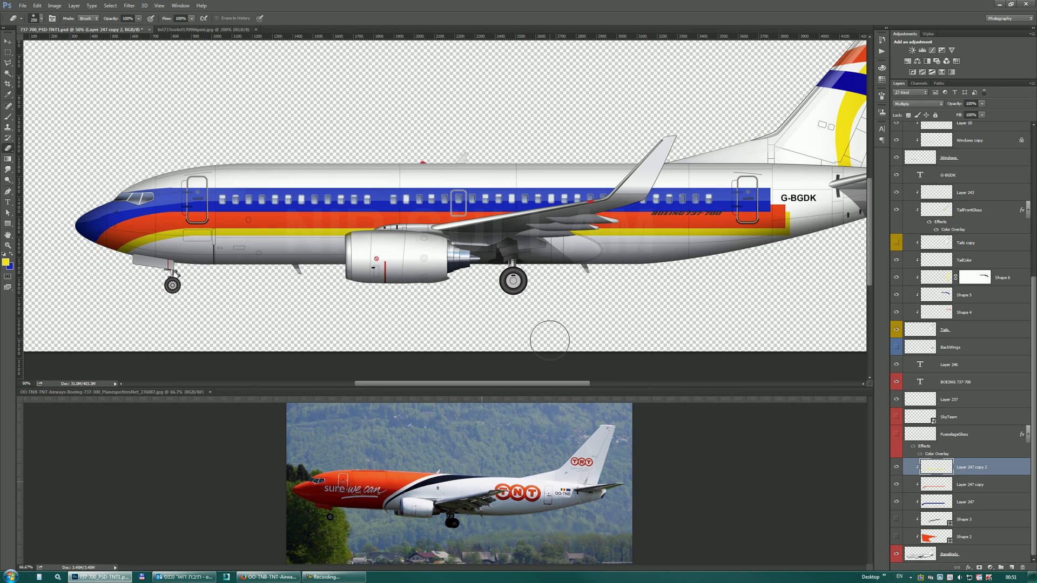